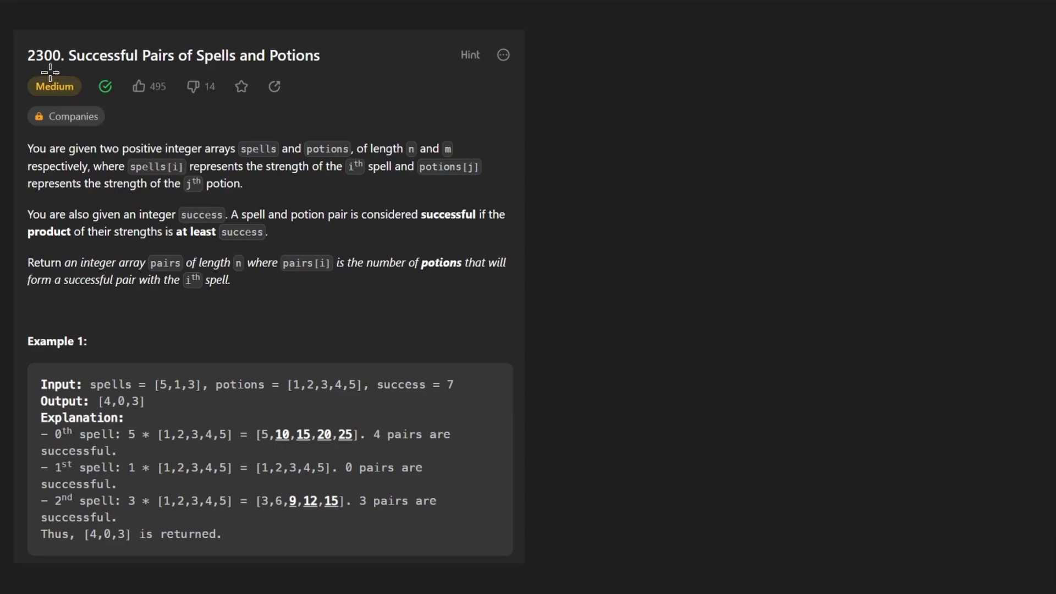
- Underline the title, bracket the statement, underline spells and potions, and start writing 'Spells'
mouse_move(67, 74)
mouse_down()
mouse_move(205, 126)
mouse_move(323, 72)
mouse_up()
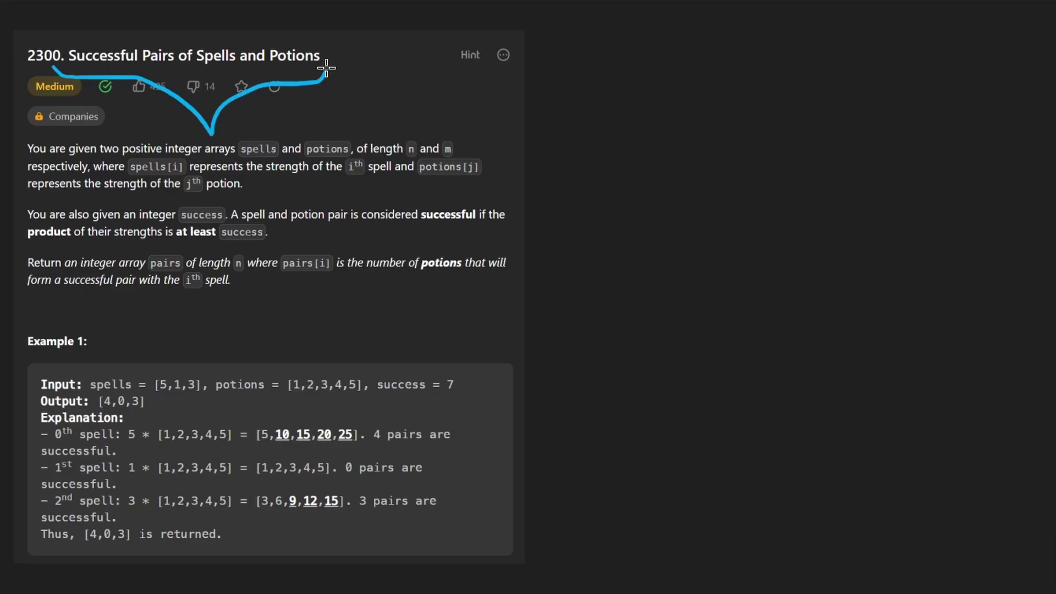
mouse_move(462, 116)
mouse_down()
mouse_move(495, 179)
mouse_move(512, 320)
mouse_move(467, 316)
mouse_up()
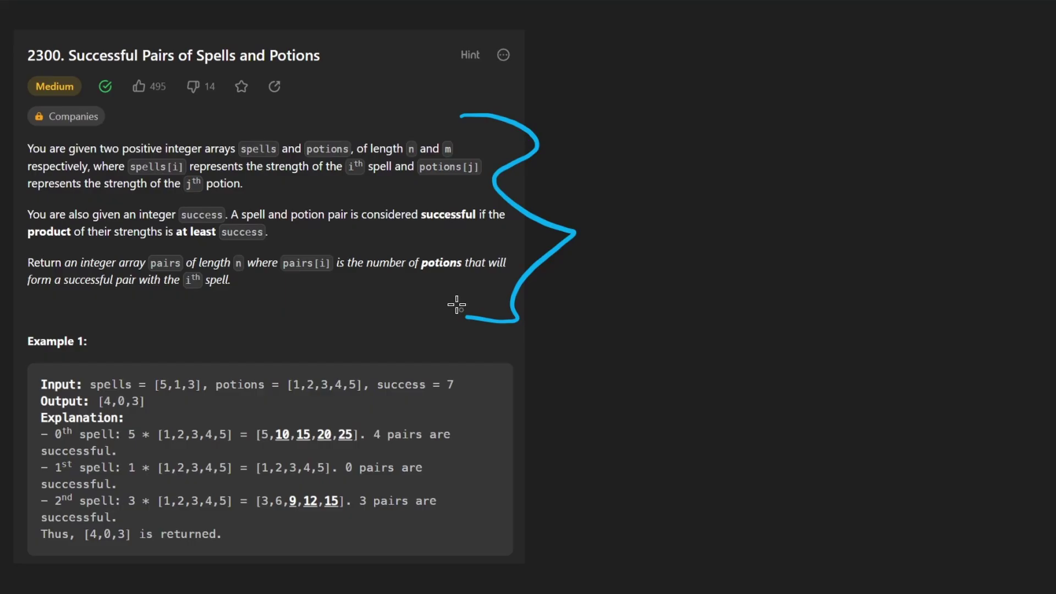
drag(241, 156, 333, 157)
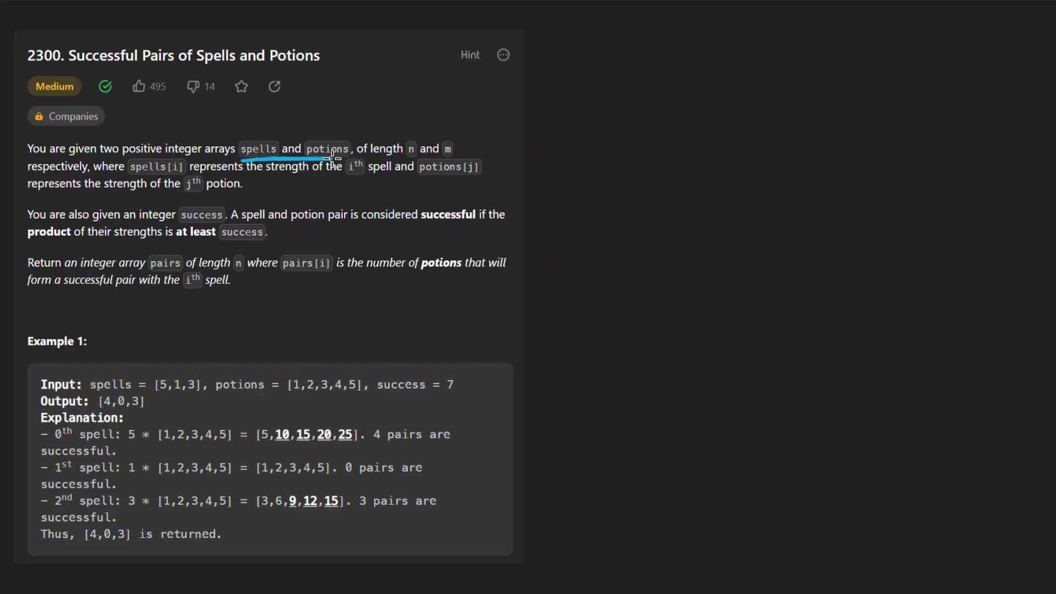
mouse_move(566, 104)
mouse_down()
mouse_move(543, 130)
mouse_move(562, 125)
mouse_move(733, 216)
mouse_move(908, 165)
mouse_up()
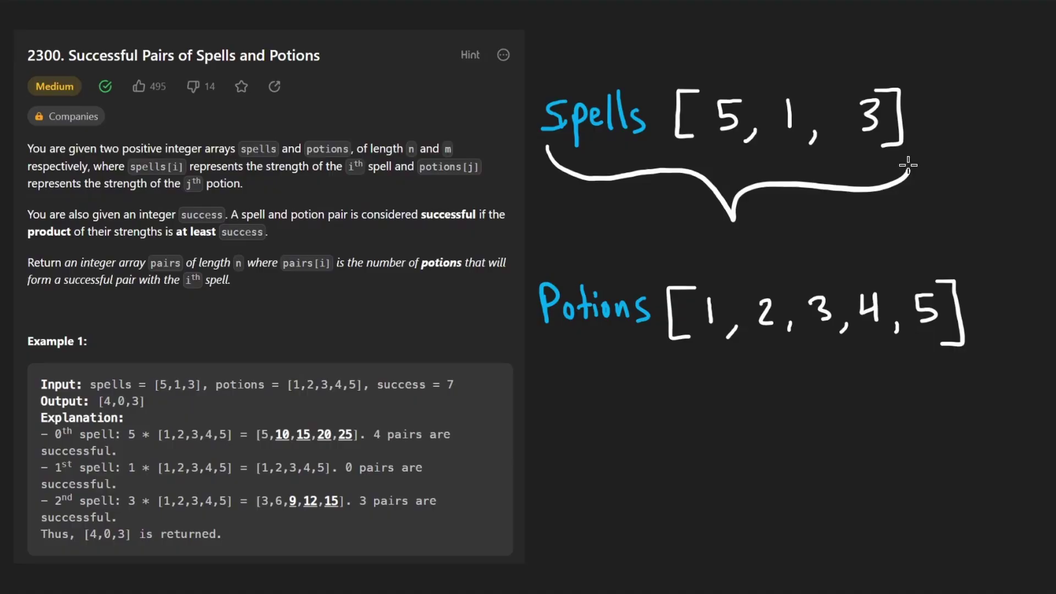
- Sketch braces under the spells and potions arrays, undoing two trial arrows from spell 5
drag(561, 264, 636, 284)
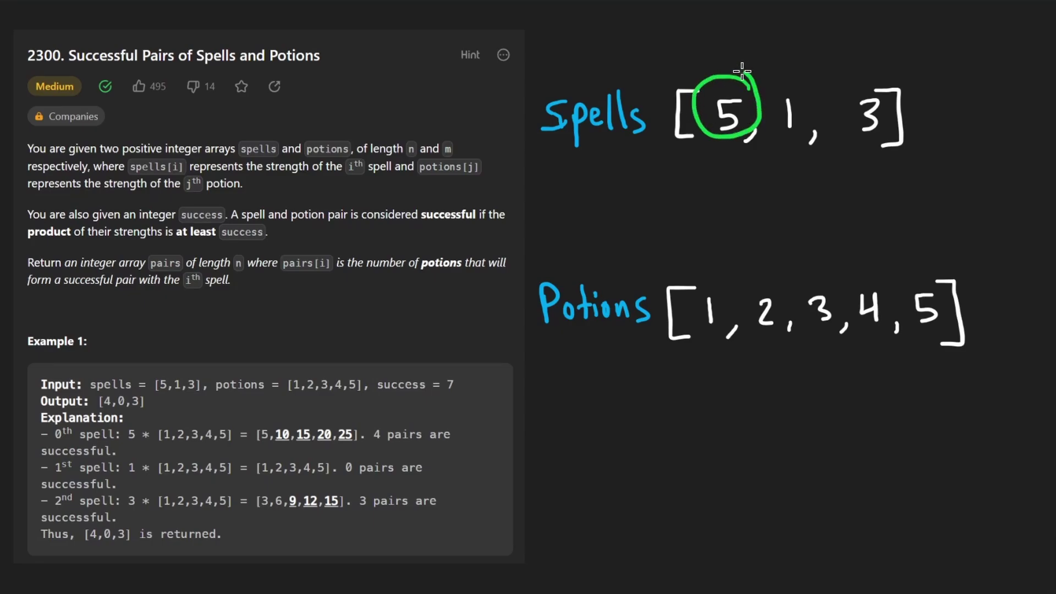
mouse_move(716, 23)
mouse_down()
mouse_move(718, 65)
mouse_move(726, 56)
mouse_up()
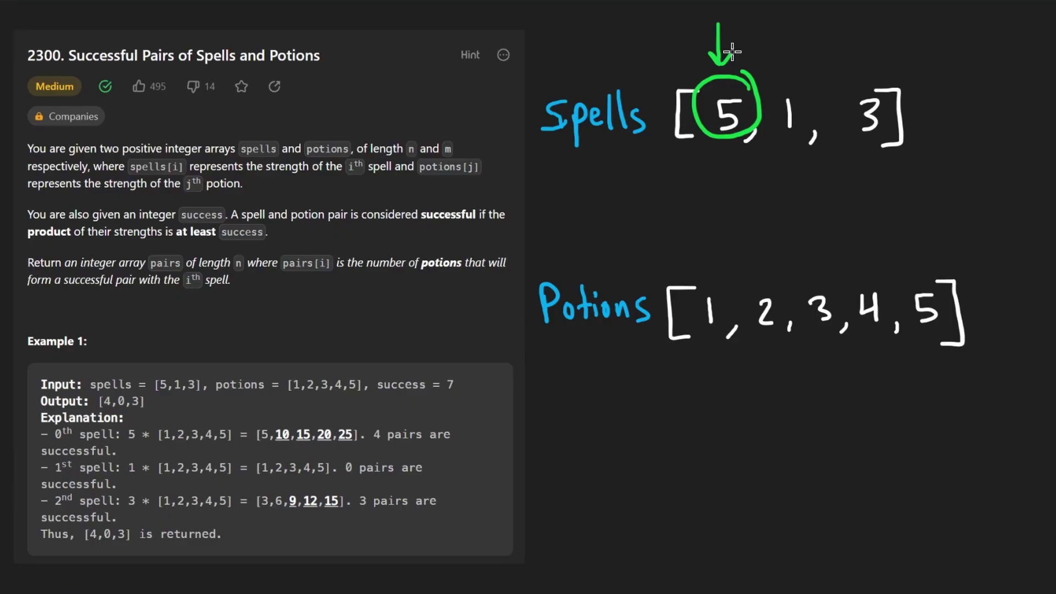
key(ctrl+z)
drag(827, 175, 773, 284)
key(ctrl+z)
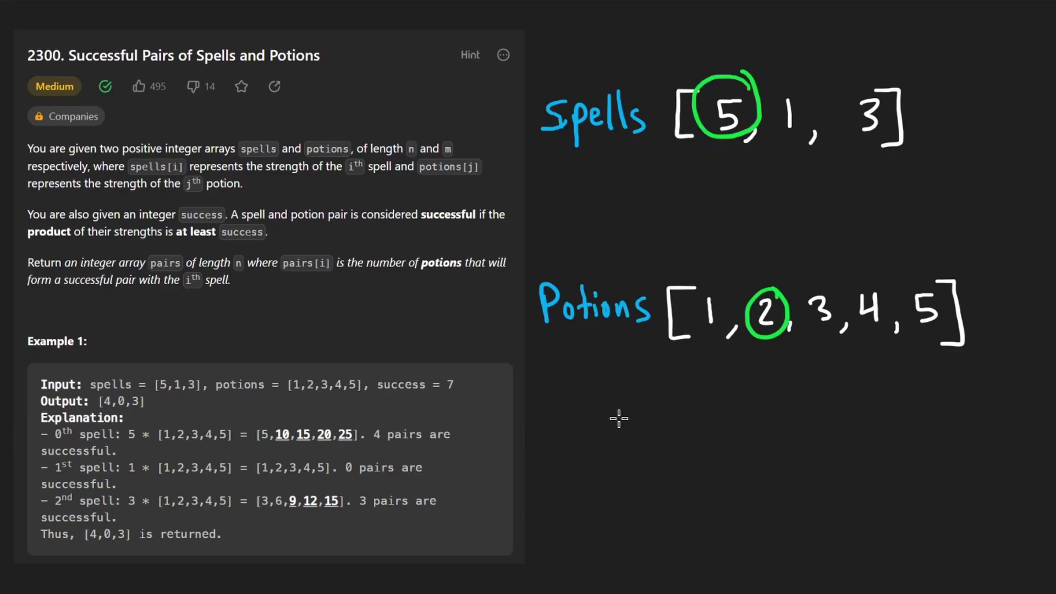
- Write '5 × 2 = 10 ≥ success' below the potions array
mouse_move(622, 417)
mouse_down()
mouse_move(595, 430)
mouse_move(607, 447)
mouse_move(643, 438)
mouse_up()
mouse_move(644, 427)
mouse_down()
mouse_move(634, 438)
mouse_move(686, 443)
mouse_up()
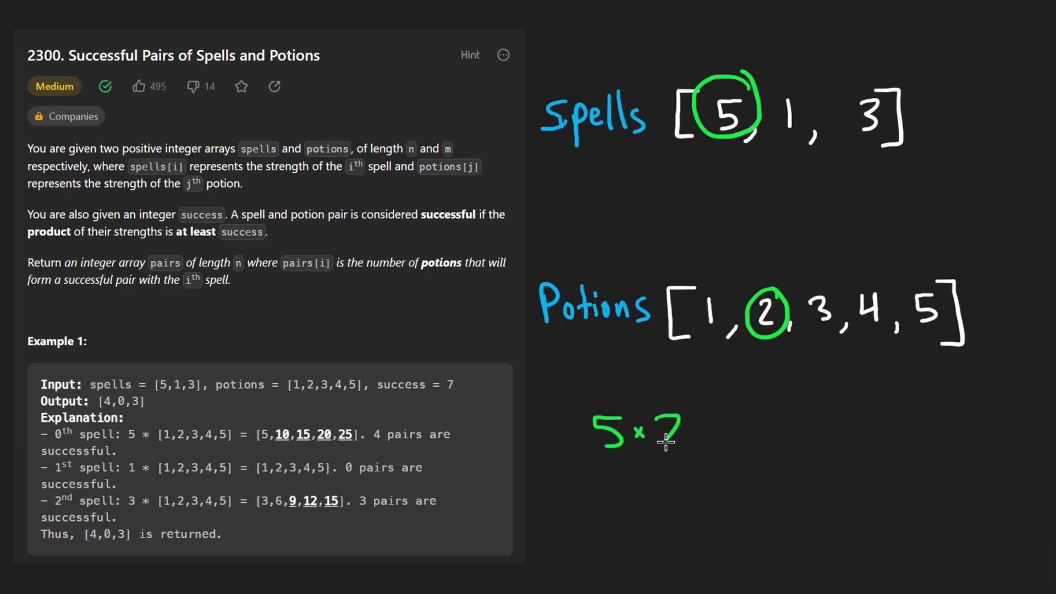
drag(587, 471, 719, 472)
key(ctrl+z)
mouse_move(751, 410)
mouse_down()
mouse_move(749, 446)
mouse_move(773, 412)
mouse_move(836, 438)
mouse_move(808, 440)
mouse_move(833, 451)
mouse_up()
key(ctrl+z)
mouse_move(873, 421)
mouse_down()
mouse_move(857, 446)
mouse_move(913, 445)
mouse_up()
mouse_move(941, 427)
mouse_down()
mouse_move(937, 445)
mouse_move(965, 434)
mouse_move(986, 445)
mouse_up()
mouse_move(849, 468)
mouse_down()
mouse_move(1037, 464)
mouse_move(925, 464)
mouse_up()
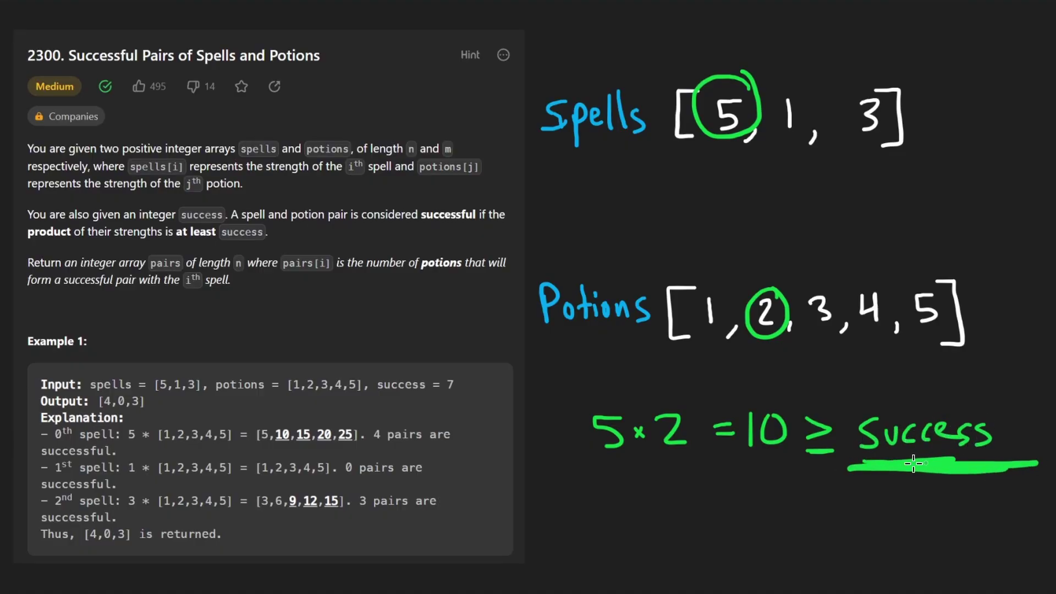
- Circle success, link the example to the sketch, mark success 7, and circle 10
mouse_move(241, 206)
mouse_down()
mouse_move(163, 208)
mouse_move(218, 196)
mouse_up()
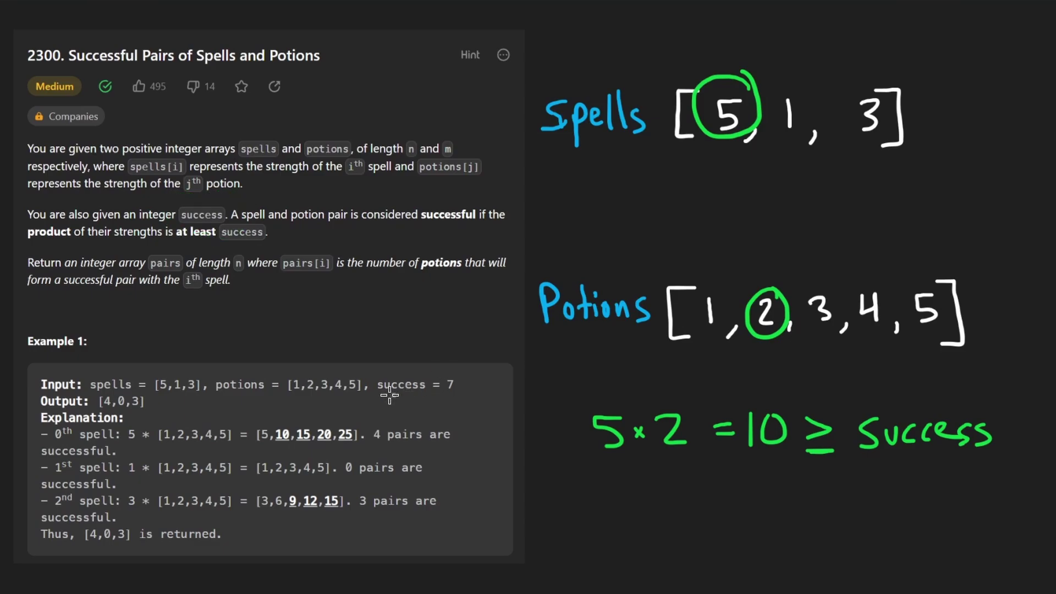
mouse_move(383, 398)
mouse_down()
mouse_move(470, 394)
mouse_move(401, 371)
mouse_move(84, 372)
mouse_move(370, 402)
mouse_up()
mouse_move(346, 331)
mouse_down()
mouse_move(577, 216)
mouse_move(582, 234)
mouse_up()
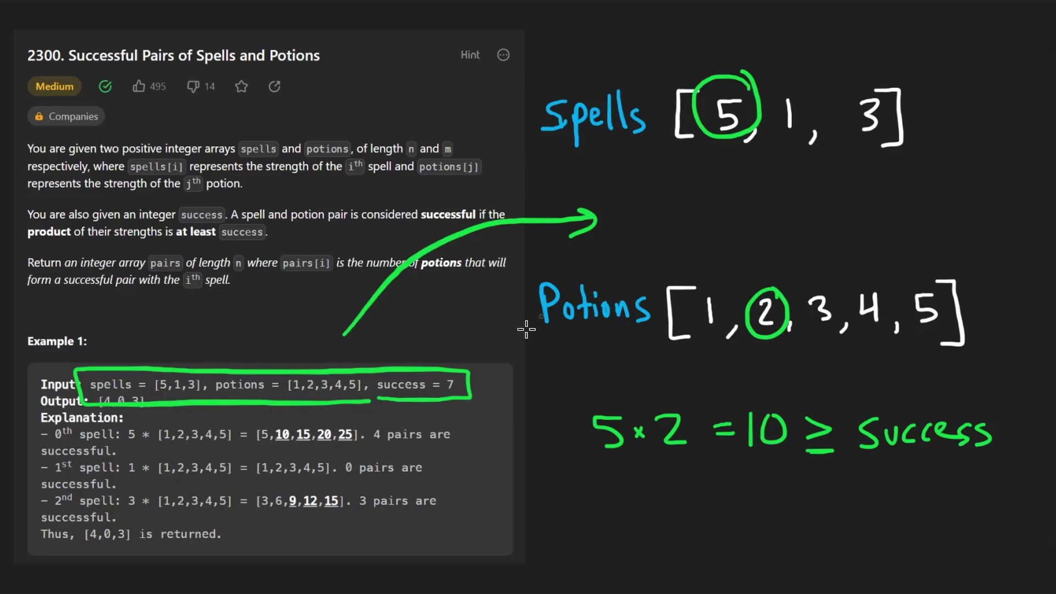
drag(445, 394, 437, 396)
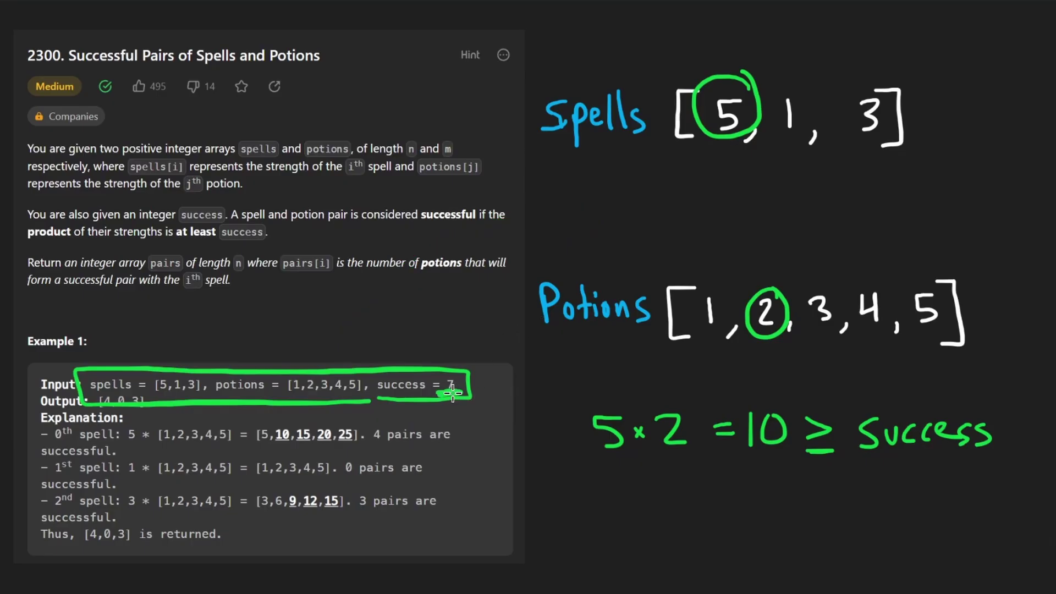
drag(716, 192, 734, 244)
mouse_move(804, 412)
mouse_down()
mouse_move(735, 401)
mouse_move(775, 382)
mouse_up()
drag(872, 467, 970, 460)
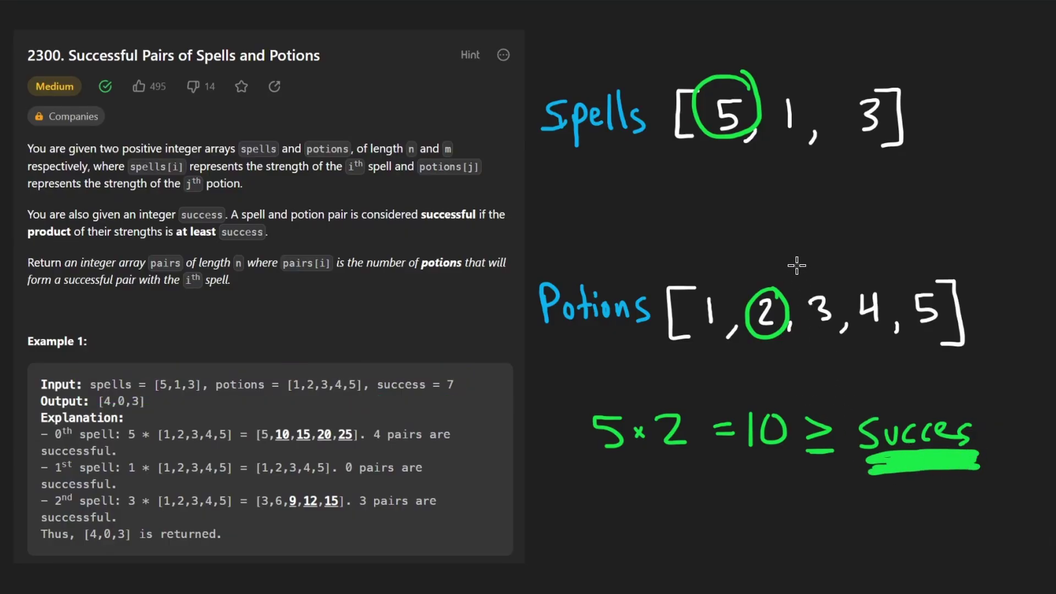
- Connect spell 5 to potion 2, circle the comparison, then clear the worked markings
drag(713, 62, 716, 51)
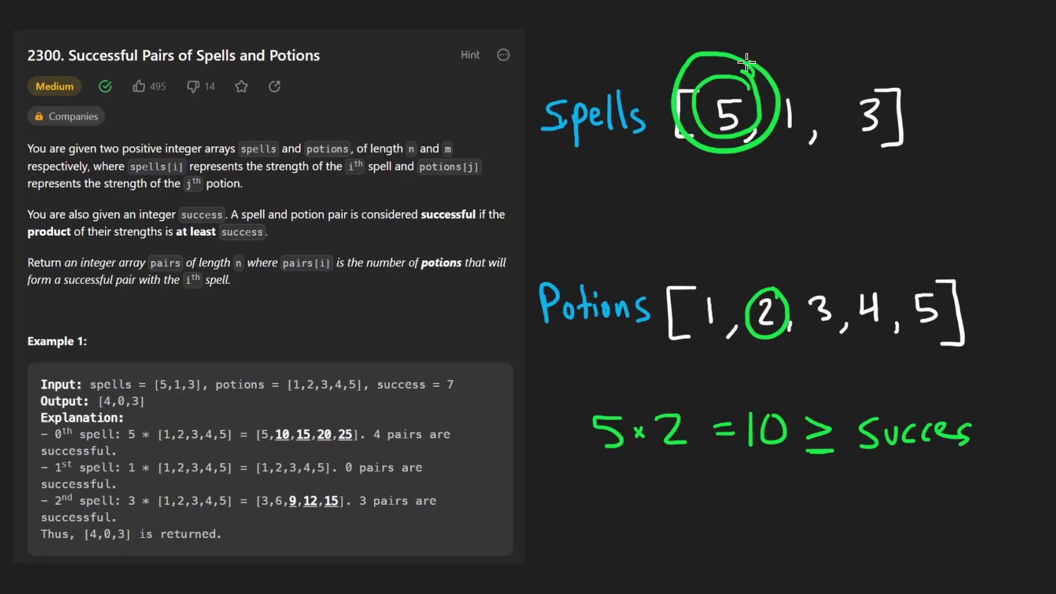
mouse_move(727, 139)
mouse_down()
mouse_move(744, 263)
mouse_move(727, 271)
mouse_move(756, 259)
mouse_move(758, 272)
mouse_move(925, 267)
mouse_move(825, 361)
mouse_move(961, 279)
mouse_up()
mouse_move(987, 414)
mouse_down()
mouse_move(585, 376)
mouse_move(1007, 431)
mouse_up()
key(ctrl+z)
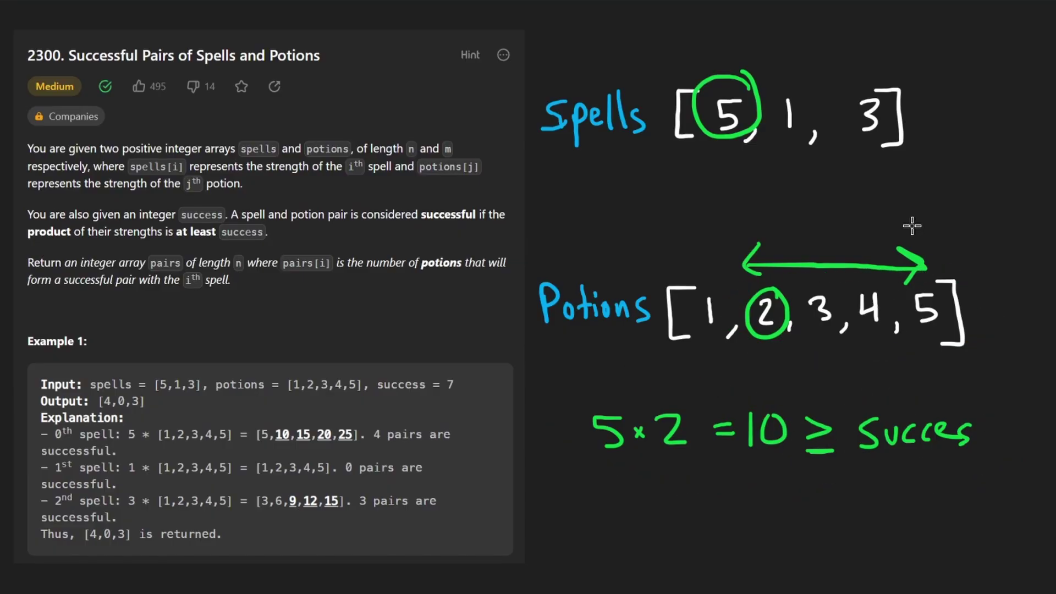
key(ctrl+z)
key(ctrl+z)
key(ctrl+z)
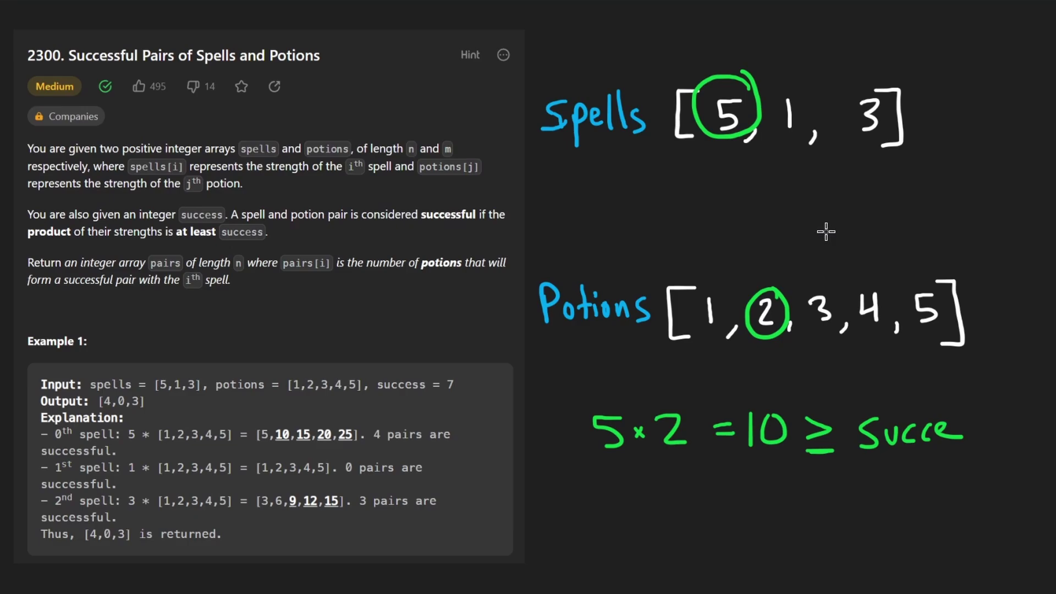
key(ctrl+y)
key(ctrl+y)
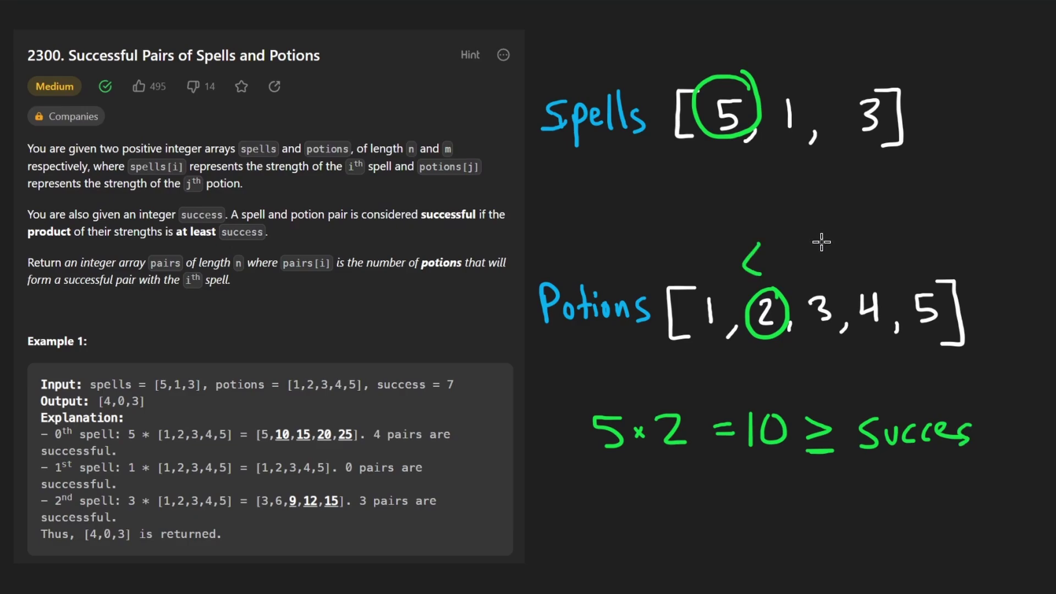
key(ctrl+z)
key(ctrl+z)
key(ctrl+z)
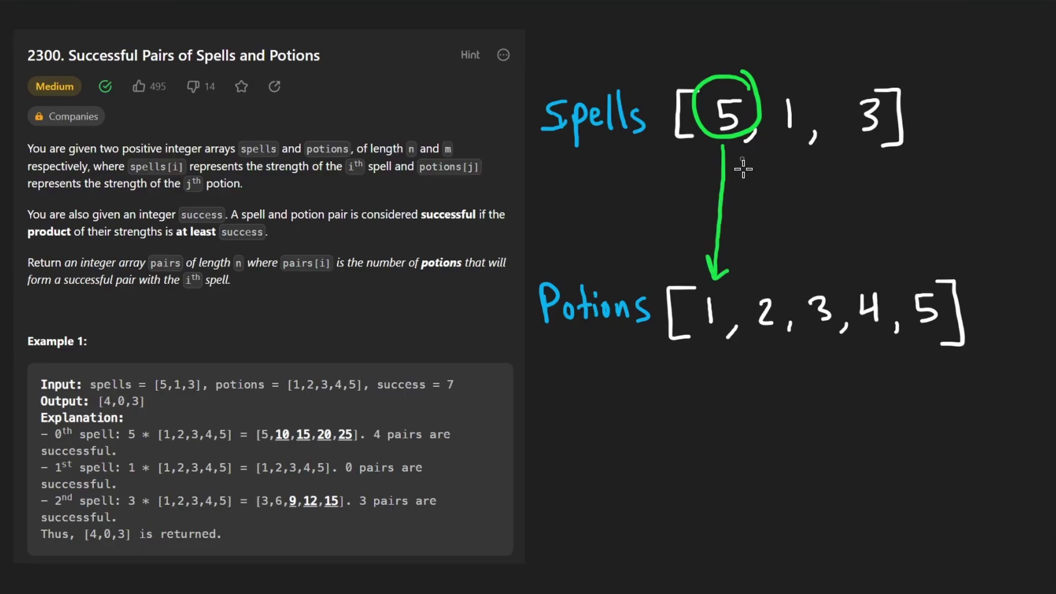
- Draw arrows from spell 5 to each of the five potions
mouse_move(743, 157)
mouse_down()
mouse_move(753, 272)
mouse_move(767, 276)
mouse_up()
mouse_move(747, 154)
mouse_down()
mouse_move(802, 272)
mouse_move(825, 247)
mouse_move(868, 279)
mouse_up()
drag(843, 262, 872, 284)
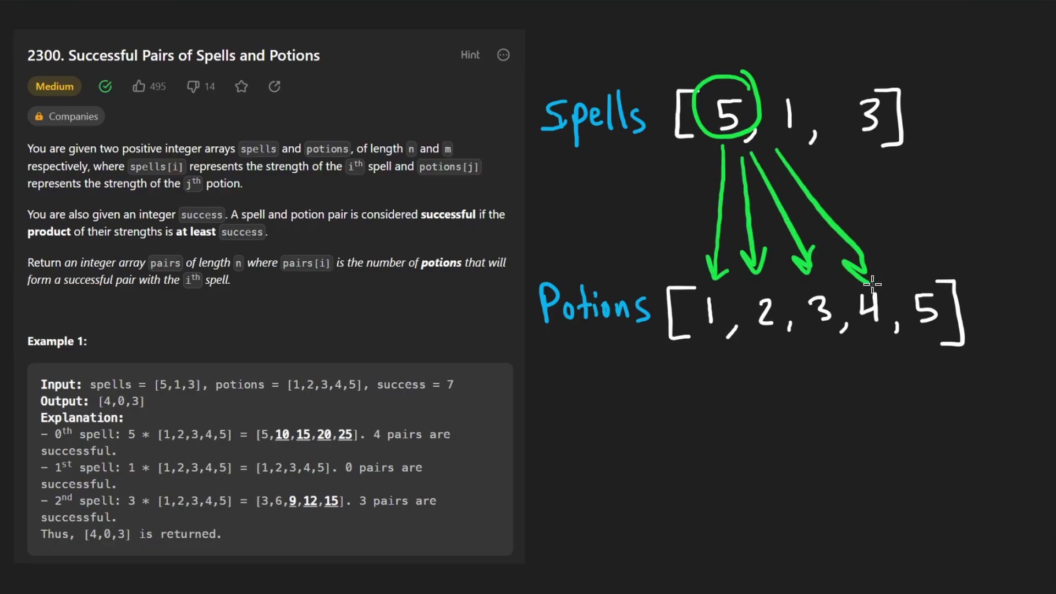
mouse_move(797, 154)
mouse_down()
mouse_move(916, 262)
mouse_move(911, 241)
mouse_up()
- Write the condition 'S·P ≥ success' below the potions
mouse_move(620, 402)
mouse_down()
mouse_move(621, 427)
mouse_move(598, 430)
mouse_up()
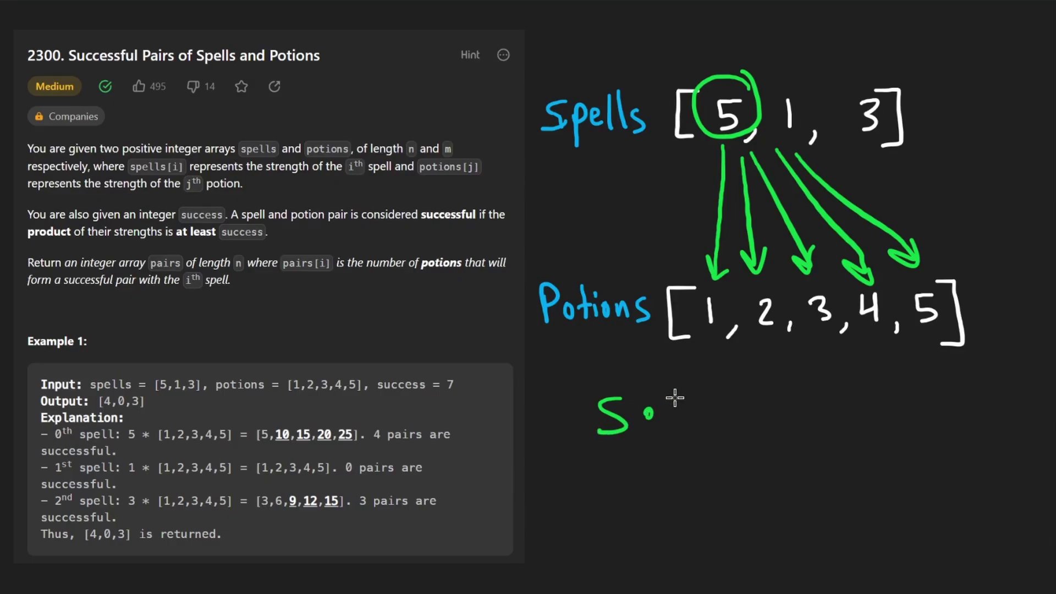
drag(675, 394, 678, 412)
drag(743, 401, 750, 443)
key(ctrl+z)
key(ctrl+z)
drag(721, 400, 721, 427)
drag(721, 438, 745, 438)
mouse_move(782, 406)
mouse_down()
mouse_move(764, 428)
mouse_move(800, 413)
mouse_move(825, 417)
mouse_move(827, 428)
mouse_up()
drag(839, 417, 849, 427)
drag(866, 404, 856, 428)
drag(890, 405, 878, 427)
- Briefly circle the arrays, then write and box the cost 'O(n · m)'
drag(943, 251, 956, 272)
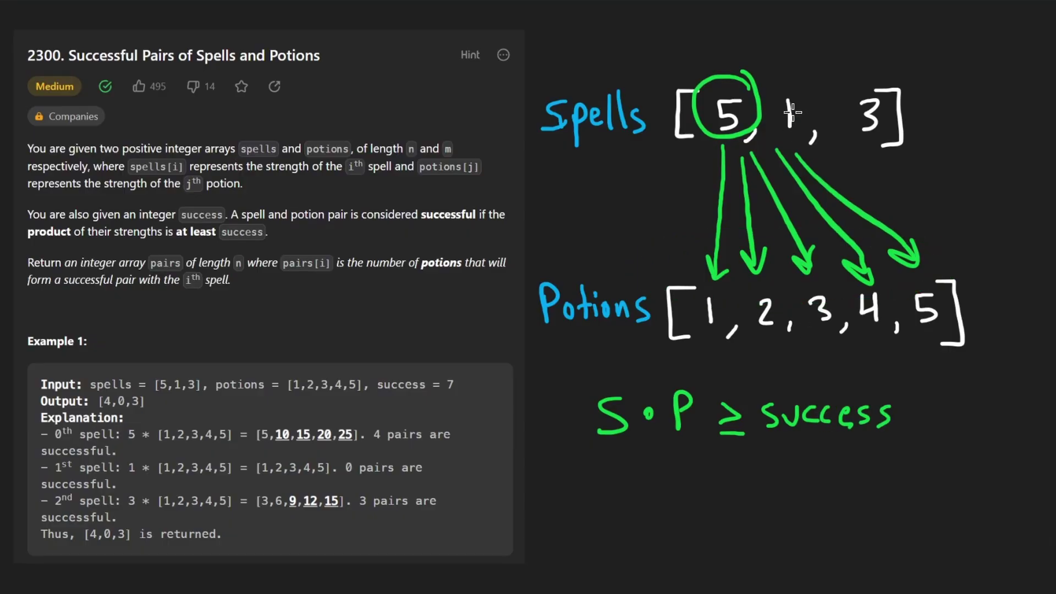
mouse_move(811, 78)
mouse_down()
mouse_move(813, 139)
mouse_move(825, 83)
mouse_move(876, 86)
mouse_up()
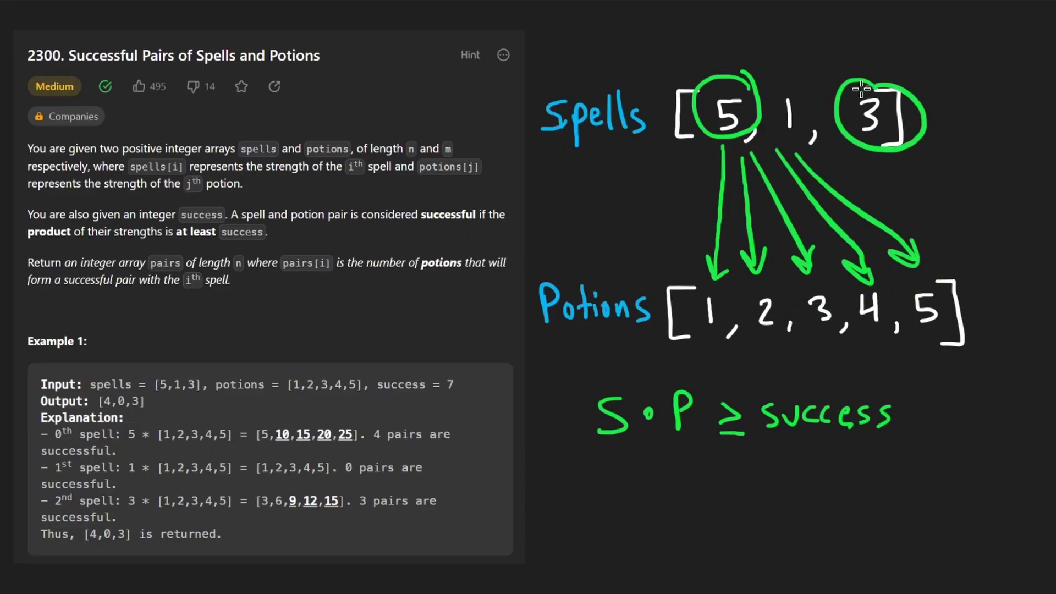
mouse_move(644, 94)
mouse_down()
mouse_move(512, 297)
mouse_move(611, 75)
mouse_up()
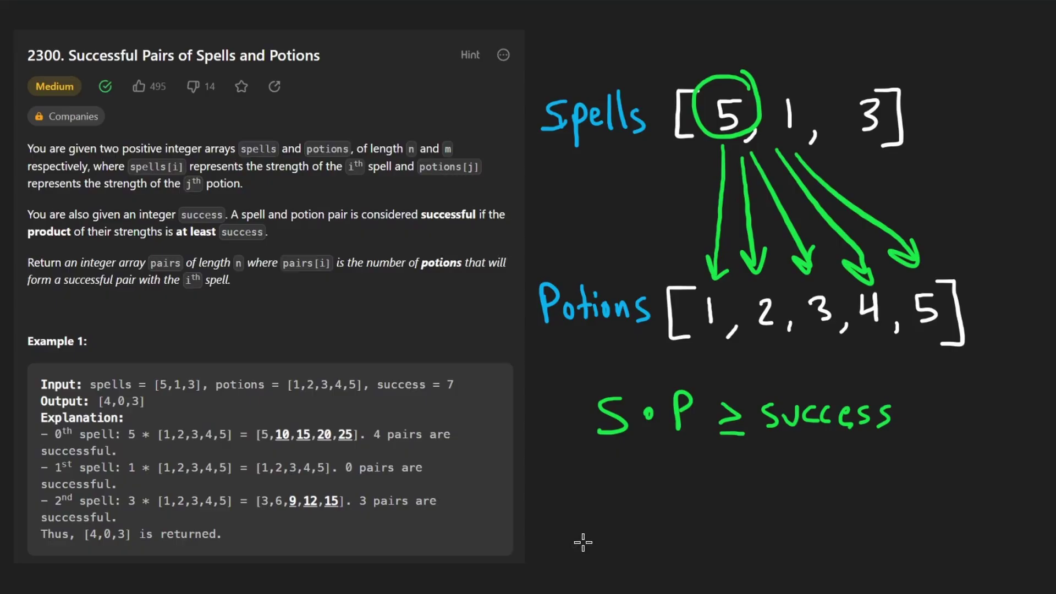
drag(583, 542, 614, 551)
mouse_move(678, 552)
mouse_down()
mouse_move(714, 537)
mouse_move(730, 553)
mouse_up()
drag(676, 567, 744, 567)
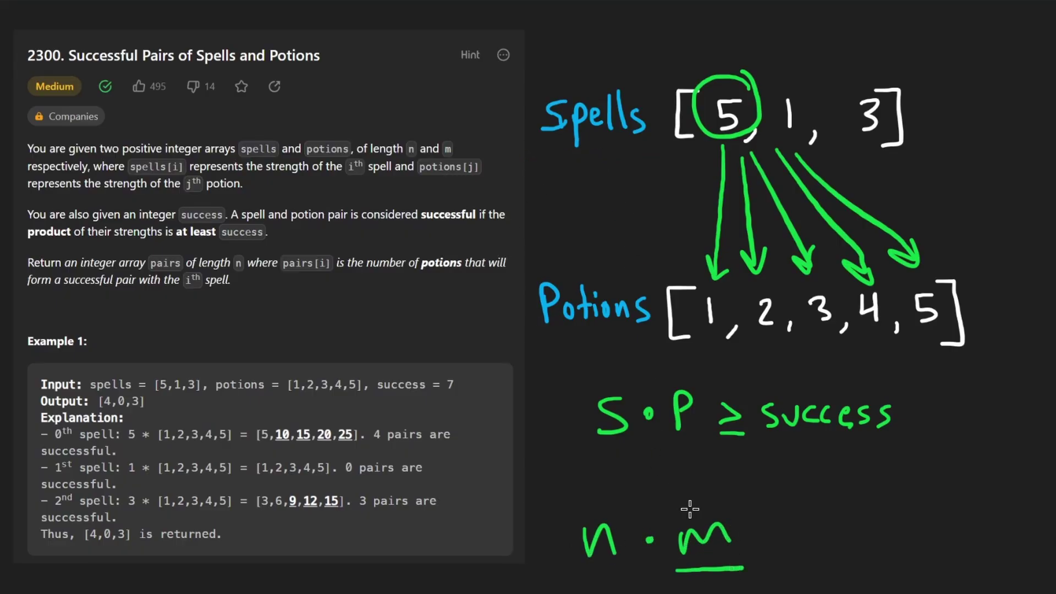
drag(541, 330, 664, 334)
drag(536, 519, 541, 552)
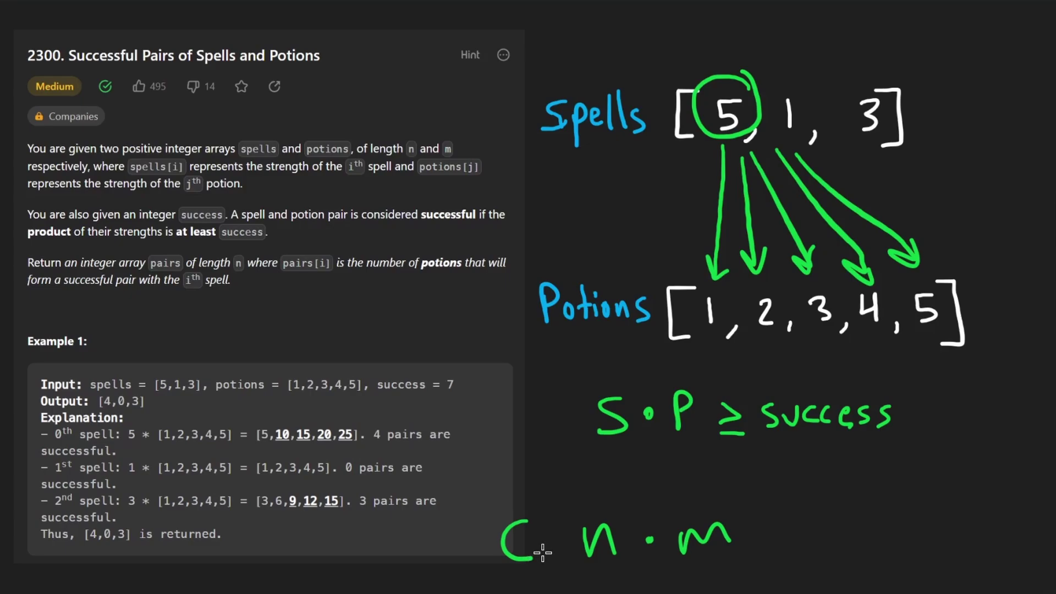
drag(590, 500, 596, 563)
drag(726, 489, 751, 559)
mouse_move(789, 487)
mouse_down()
mouse_move(483, 542)
mouse_move(800, 492)
mouse_up()
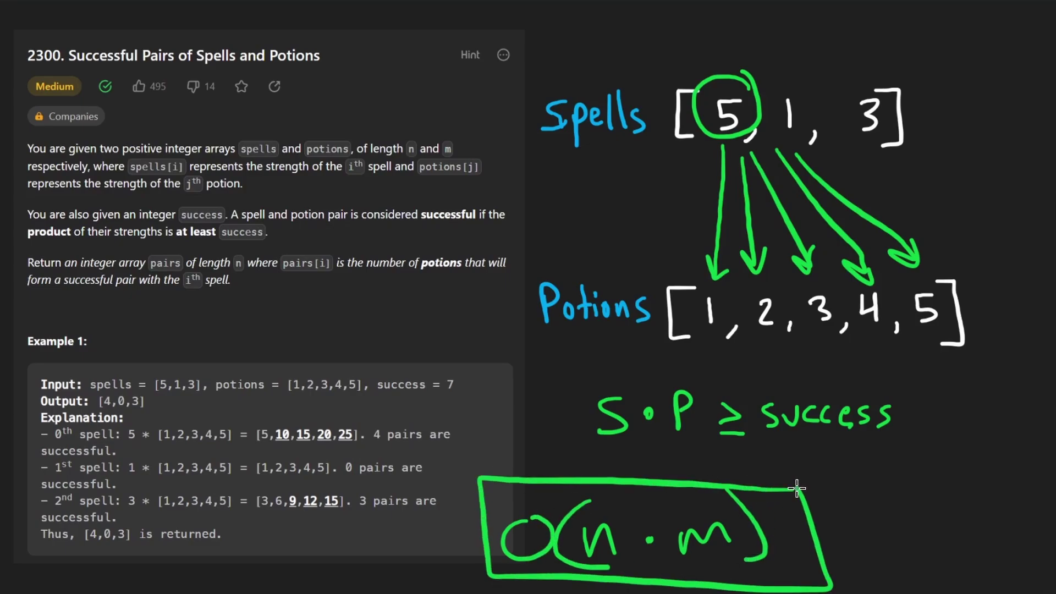
- Point an arrow at O(n·m), then undo the cost note and trial Potions lines
mouse_move(937, 463)
mouse_down()
mouse_move(831, 498)
mouse_move(827, 474)
mouse_up()
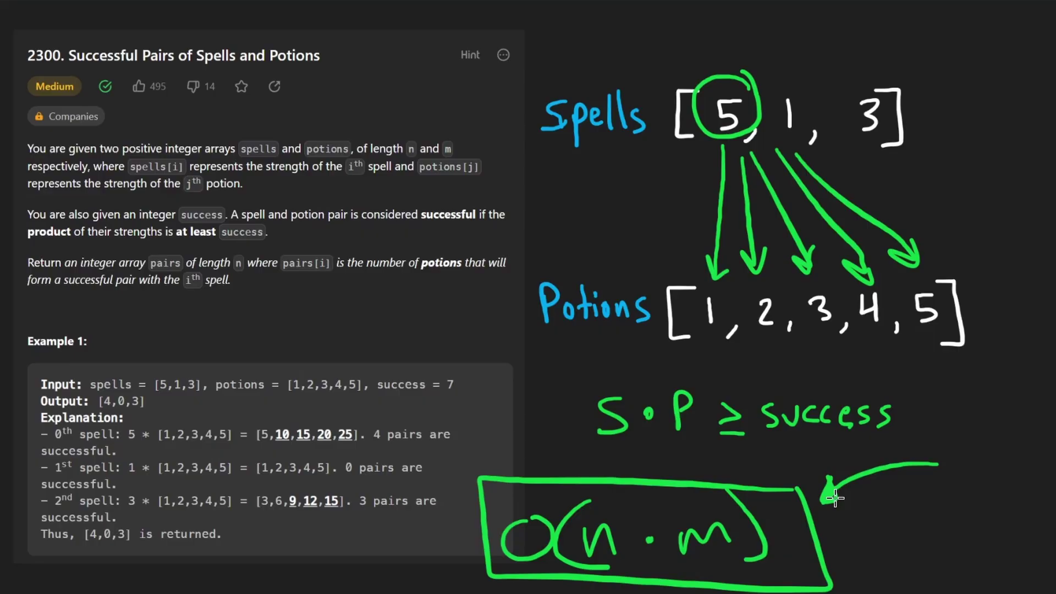
key(ctrl+z)
key(ctrl+z)
key(ctrl+z)
key(ctrl+z)
key(ctrl+z)
key(ctrl+z)
key(ctrl+z)
key(ctrl+z)
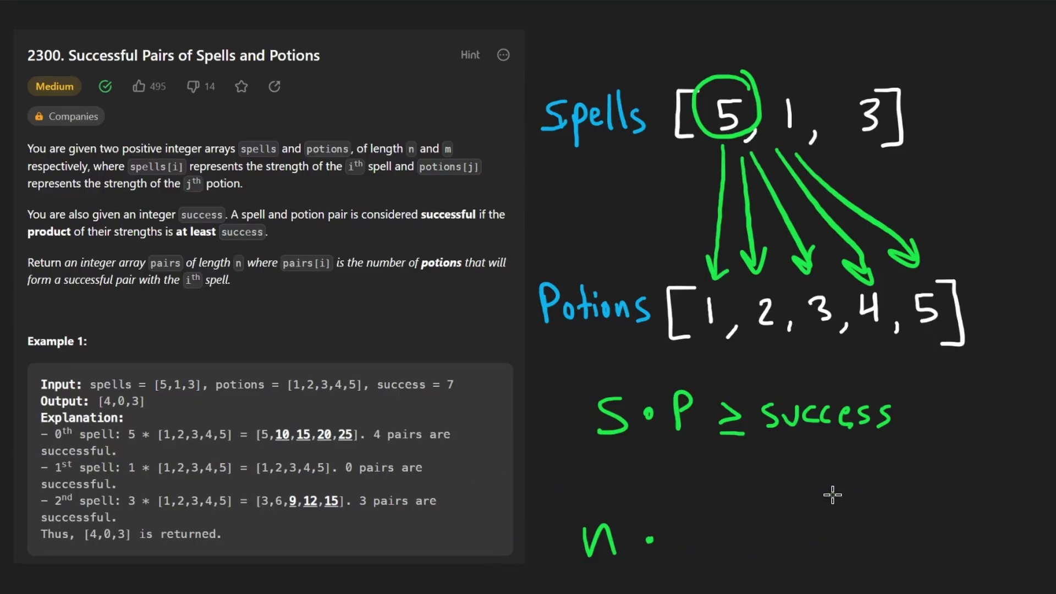
key(ctrl+z)
key(ctrl+z)
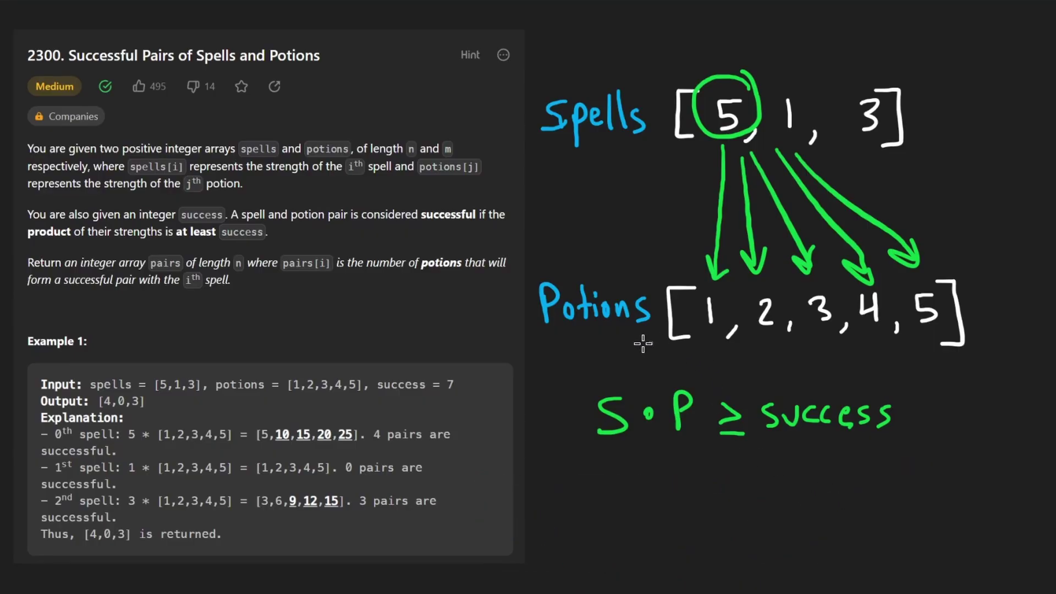
drag(542, 356, 955, 357)
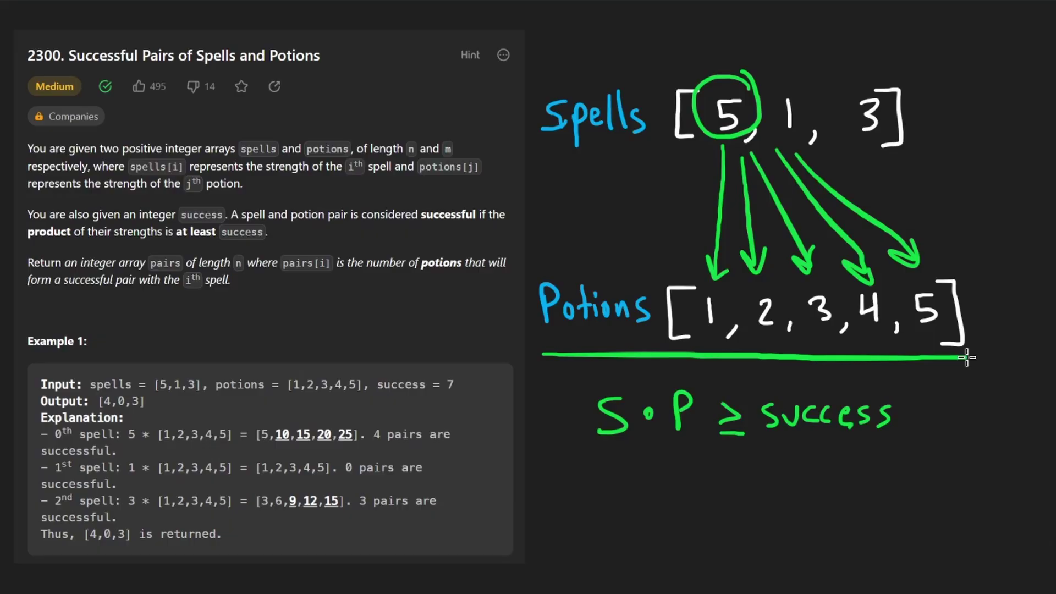
drag(376, 374, 371, 381)
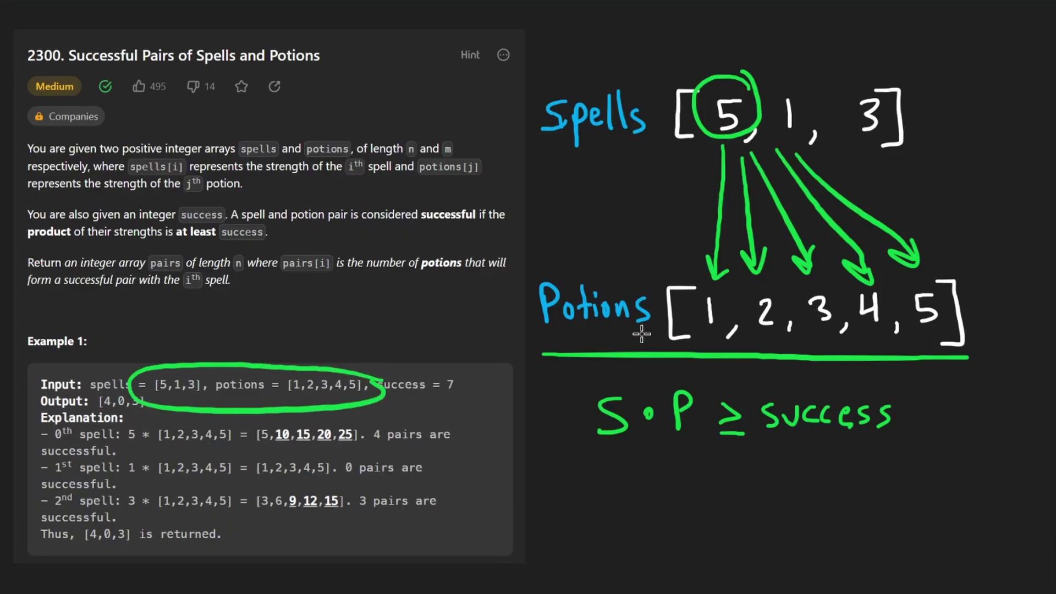
key(ctrl+z)
drag(652, 340, 963, 339)
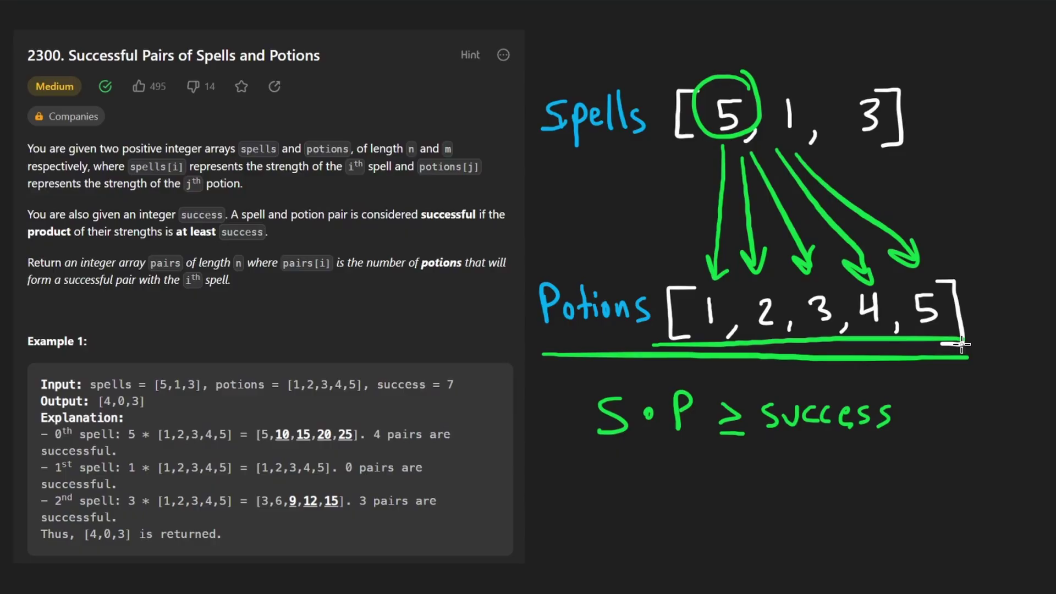
key(ctrl+z)
key(ctrl+z)
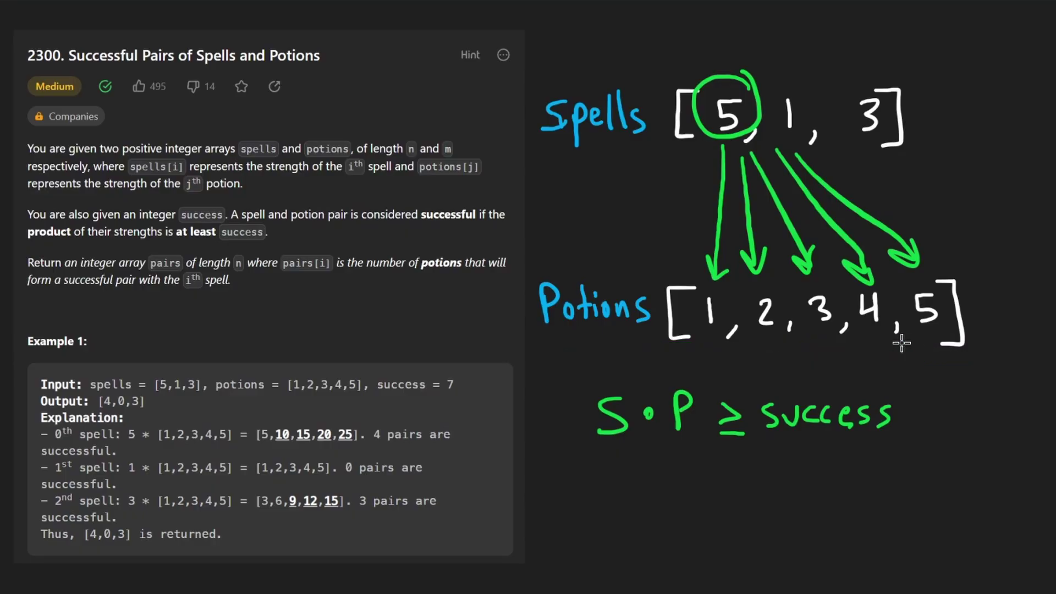
key(ctrl+z)
key(ctrl+z)
key(ctrl+z)
key(ctrl+z)
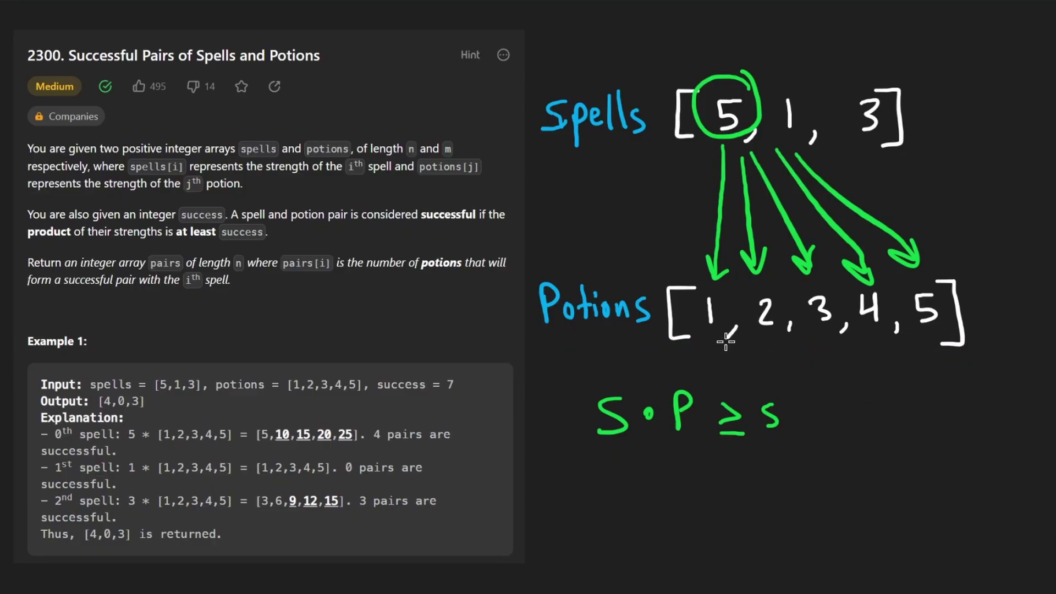
key(ctrl+z)
key(ctrl+z)
key(ctrl+z)
key(ctrl+z)
key(ctrl+z)
key(ctrl+z)
key(ctrl+z)
key(ctrl+z)
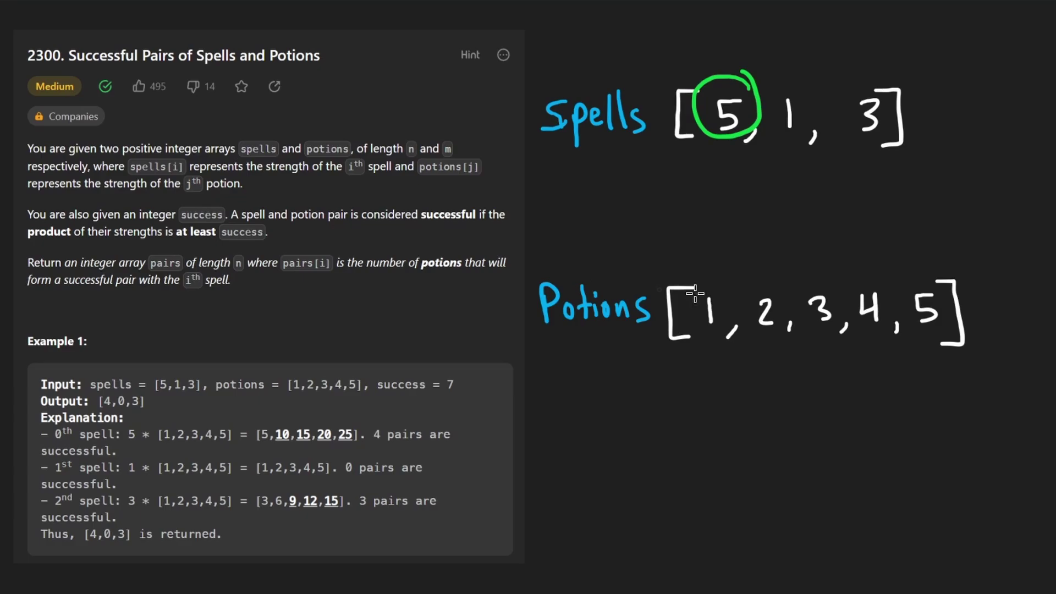
- Underline the potions values in the example input, undoing the other trial marks
drag(937, 276, 924, 261)
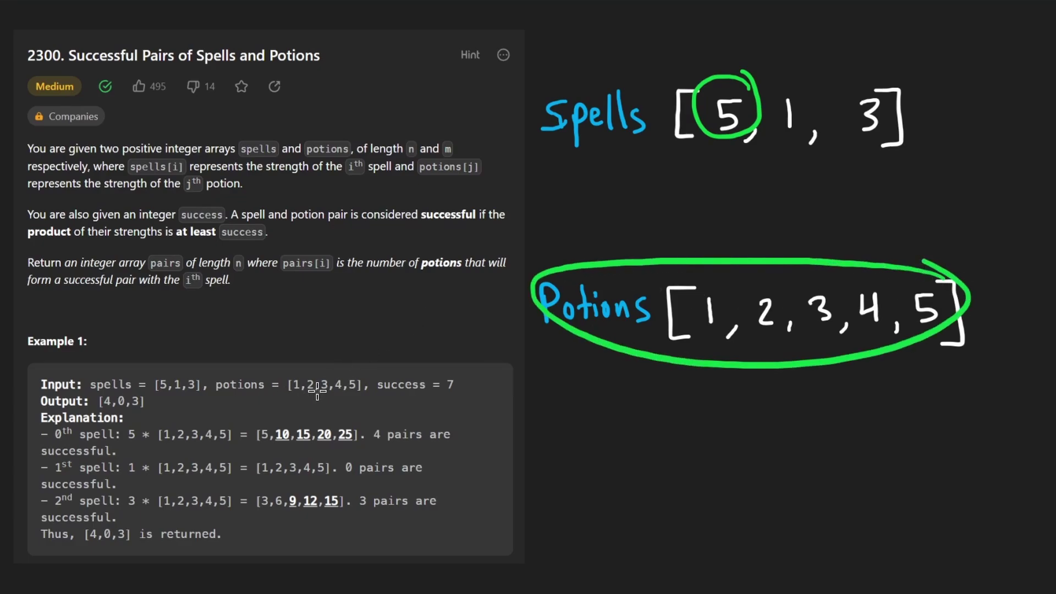
key(ctrl+z)
drag(277, 401, 363, 401)
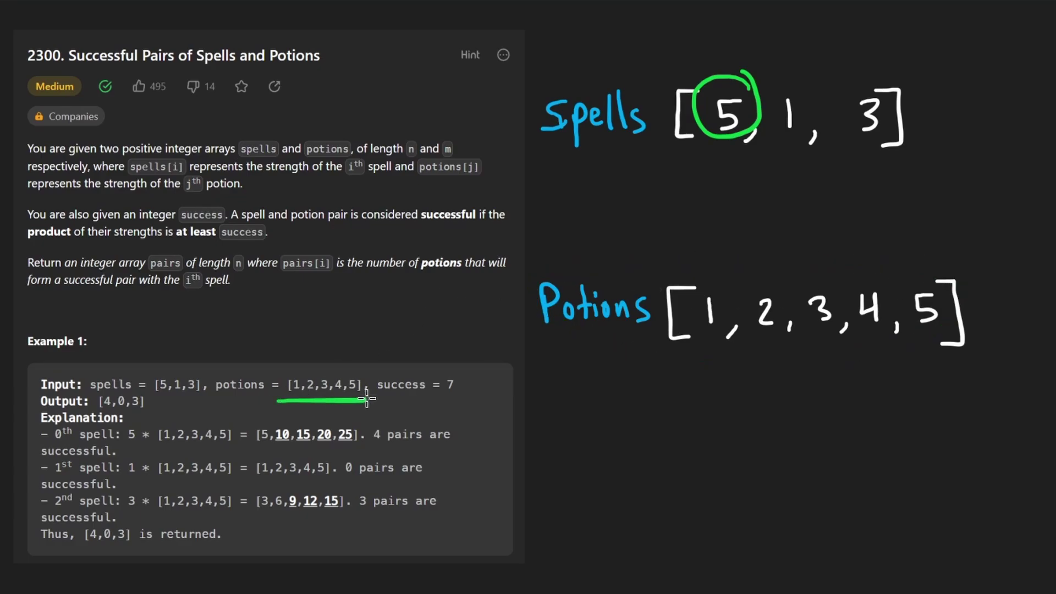
mouse_move(472, 385)
mouse_down()
mouse_move(468, 565)
mouse_move(501, 568)
mouse_up()
drag(599, 366, 975, 354)
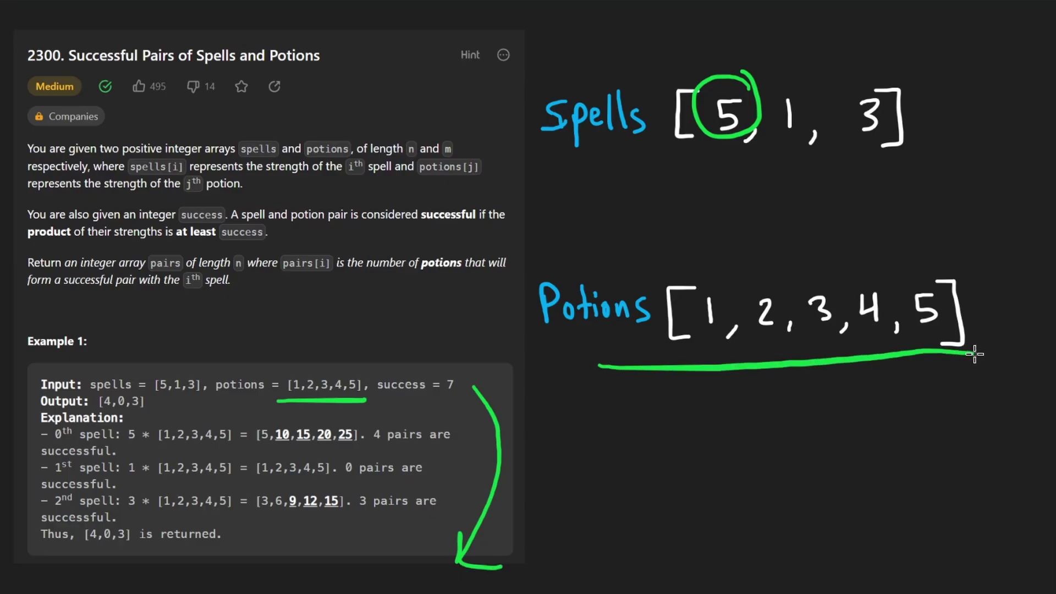
key(ctrl+z)
key(ctrl+z)
- Write 'Sort' above the potions and 'mlogm <' below them
mouse_move(685, 240)
mouse_down()
mouse_move(660, 275)
mouse_move(729, 250)
mouse_up()
mouse_move(733, 234)
mouse_down()
mouse_move(740, 266)
mouse_move(751, 249)
mouse_up()
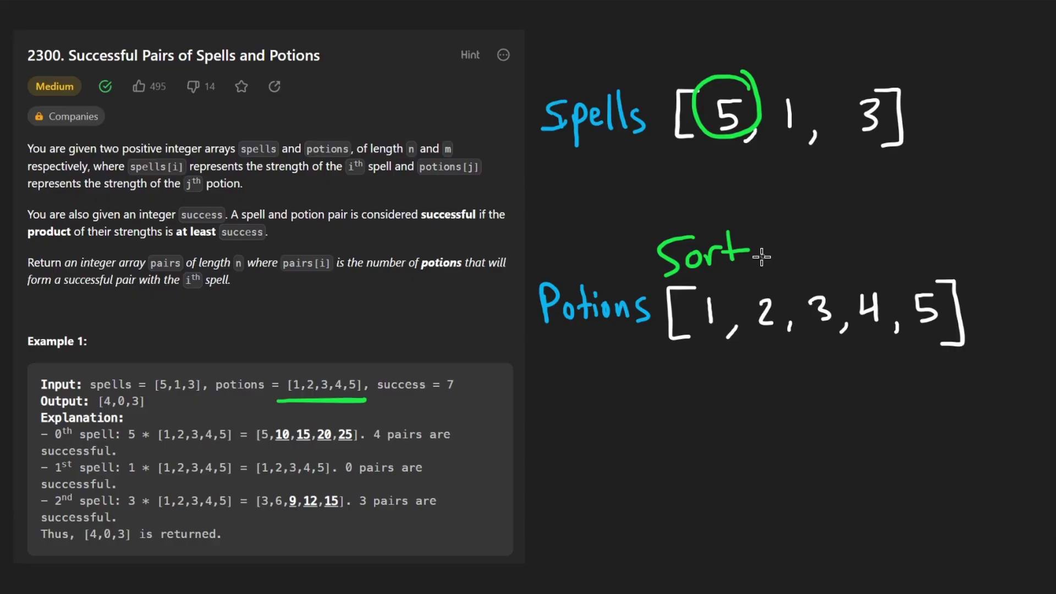
drag(648, 404, 685, 417)
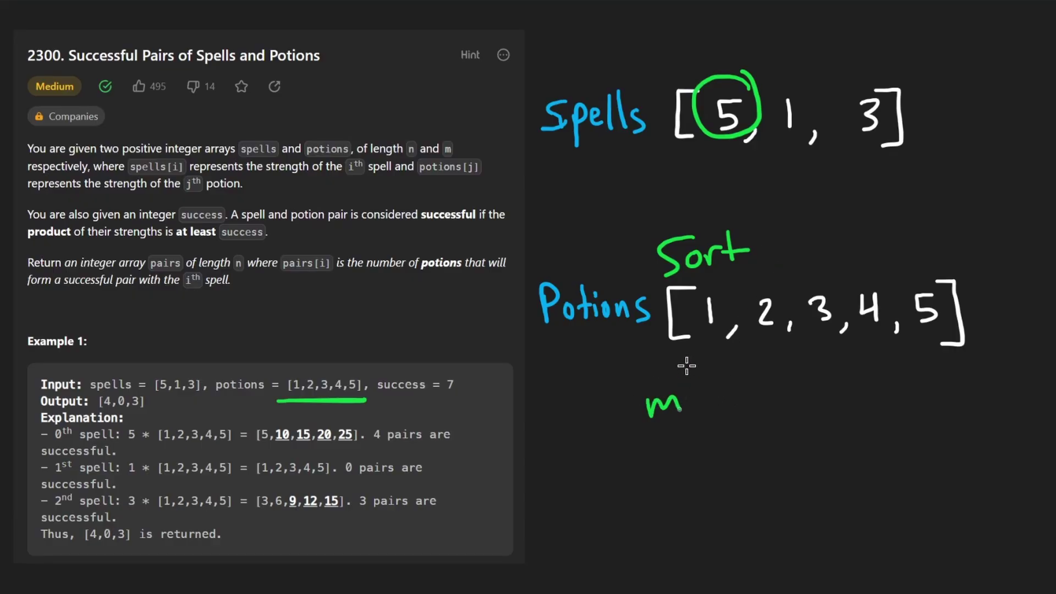
drag(682, 359, 685, 416)
mouse_move(718, 391)
mouse_down()
mouse_move(717, 445)
mouse_move(785, 394)
mouse_move(801, 411)
mouse_up()
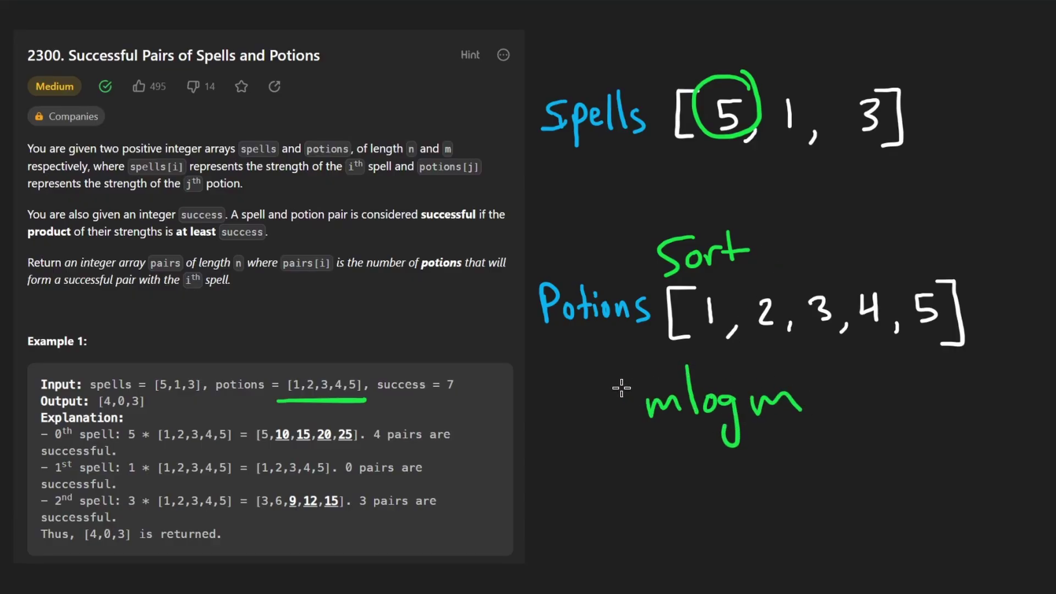
drag(528, 334, 662, 333)
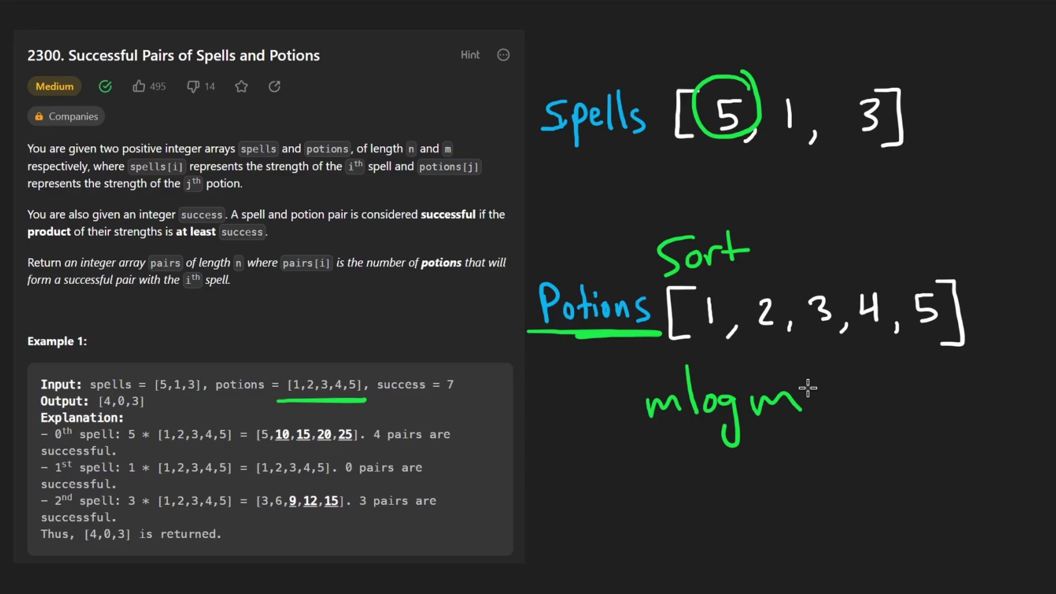
mouse_move(809, 389)
mouse_down()
mouse_move(879, 413)
mouse_move(999, 406)
mouse_up()
key(ctrl+z)
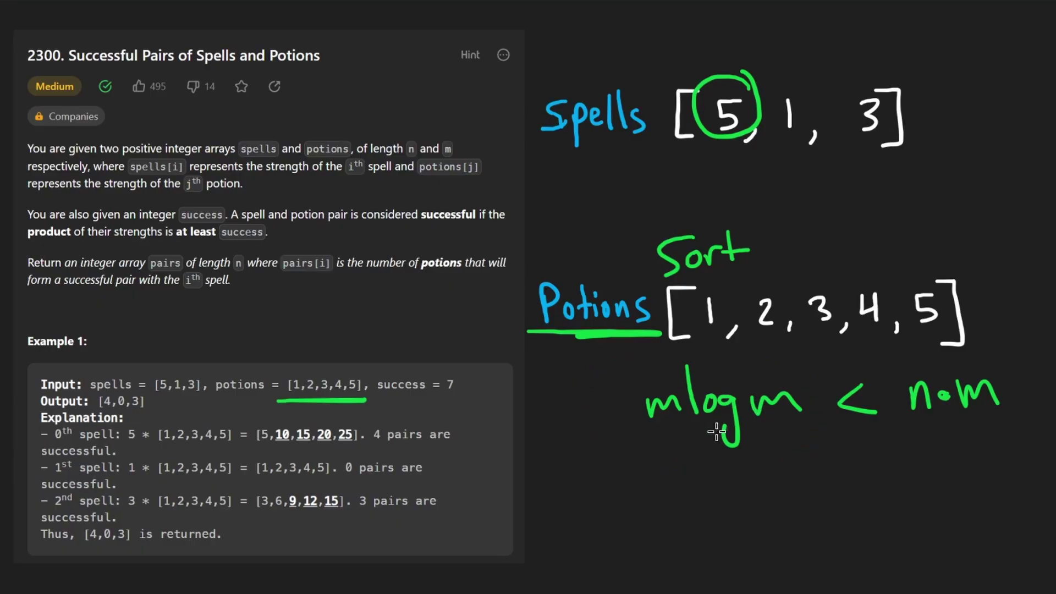
- Try underlining mlogm, then erase the complexity comparison strokes
drag(660, 452, 775, 445)
key(ctrl+z)
key(ctrl+z)
drag(648, 459, 775, 450)
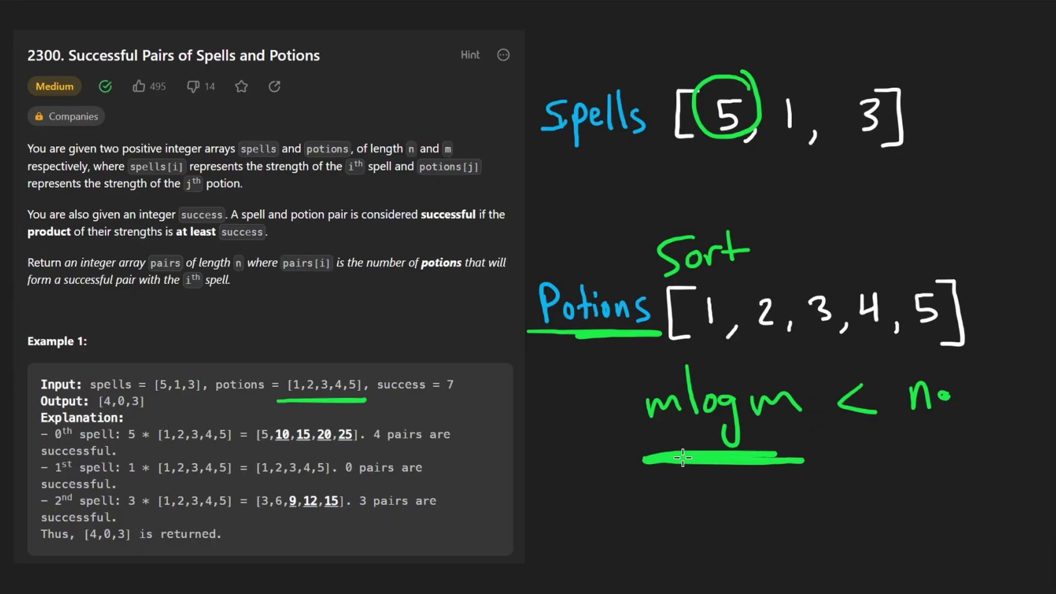
key(ctrl+z)
key(ctrl+z)
key(ctrl+z)
key(ctrl+z)
key(ctrl+z)
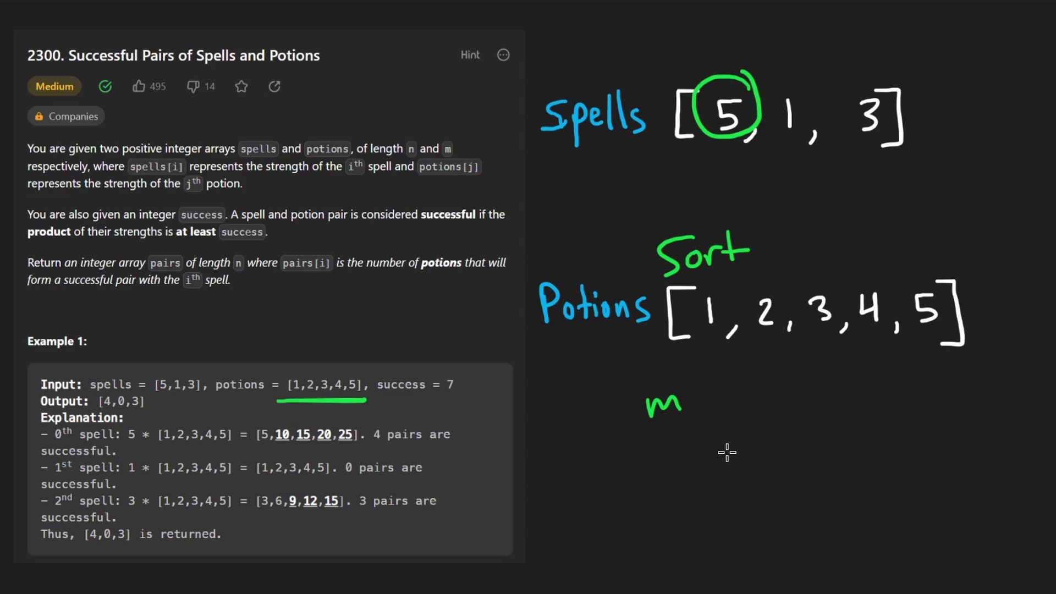
key(ctrl+z)
key(ctrl+z)
key(ctrl+z)
key(ctrl+z)
key(ctrl+z)
key(ctrl+z)
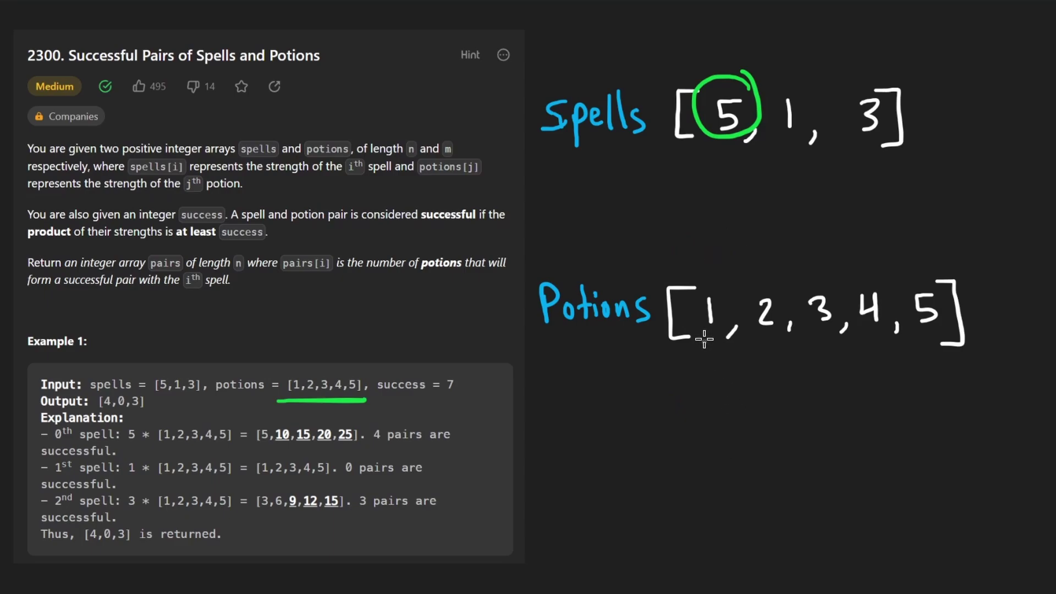
- Try circling potions 2 to 5 and the whole array, undoing each attempt
click(743, 155)
mouse_move(929, 283)
mouse_down()
mouse_move(730, 331)
mouse_move(955, 282)
mouse_up()
mouse_move(788, 234)
mouse_down()
mouse_move(741, 157)
mouse_move(765, 170)
mouse_up()
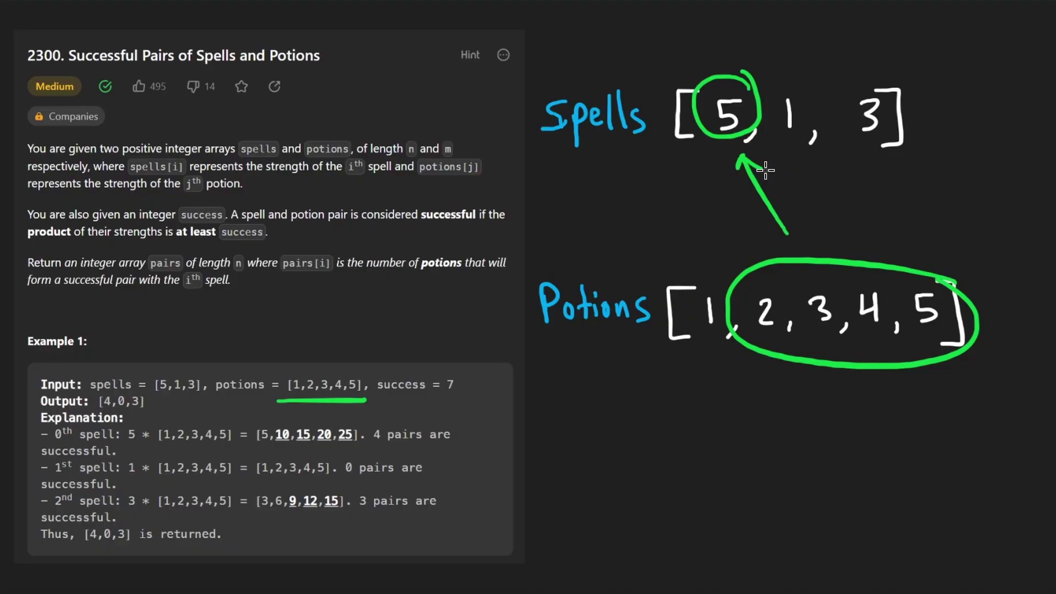
key(ctrl+z)
key(ctrl+z)
key(ctrl+z)
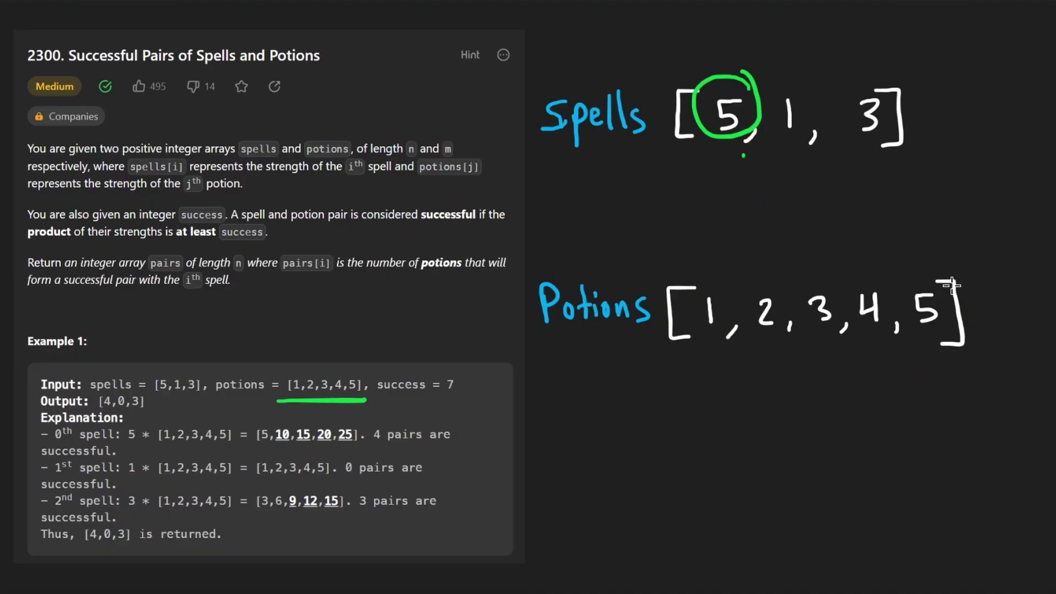
mouse_move(949, 285)
mouse_down()
mouse_move(850, 266)
mouse_move(905, 264)
mouse_up()
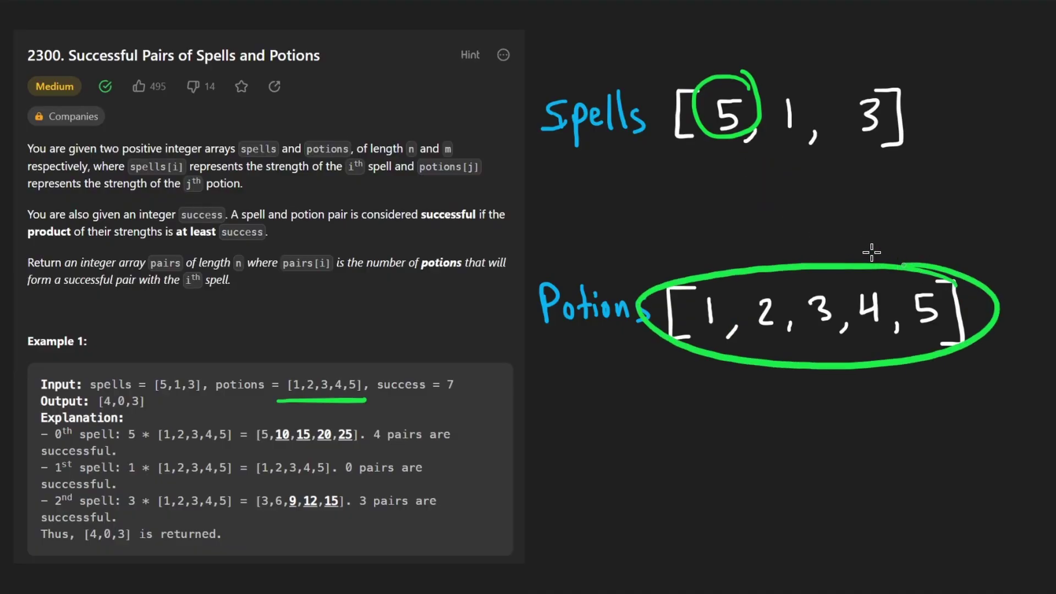
key(ctrl+z)
- Draw an arrow from spell 5 to the potions and a brace under 3, 4, 5
mouse_move(742, 142)
mouse_down()
mouse_move(766, 275)
mouse_move(775, 254)
mouse_move(785, 284)
mouse_up()
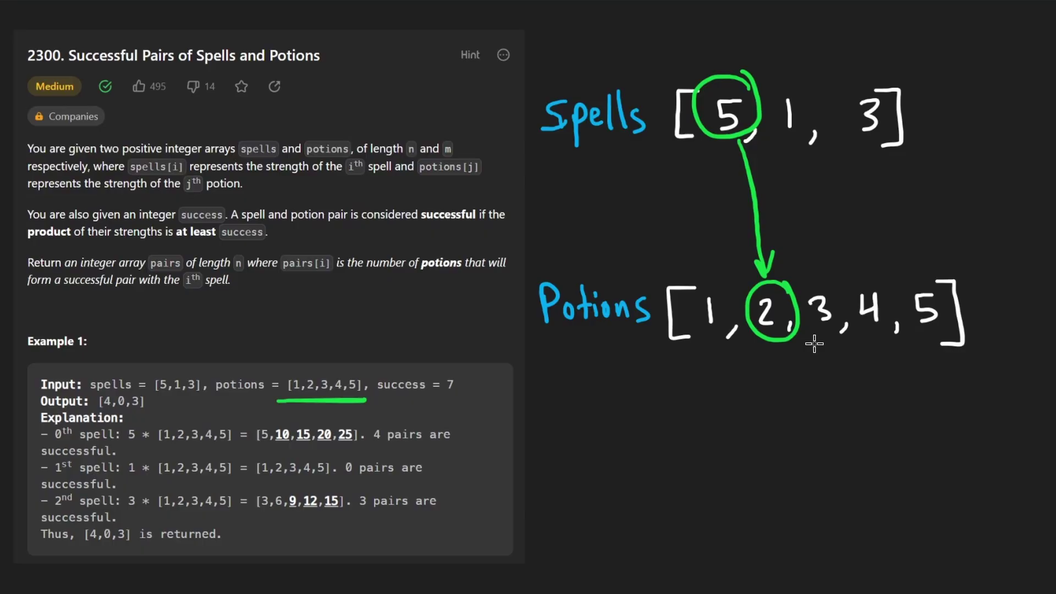
mouse_move(814, 344)
mouse_down()
mouse_move(868, 382)
mouse_move(965, 370)
mouse_move(971, 359)
mouse_up()
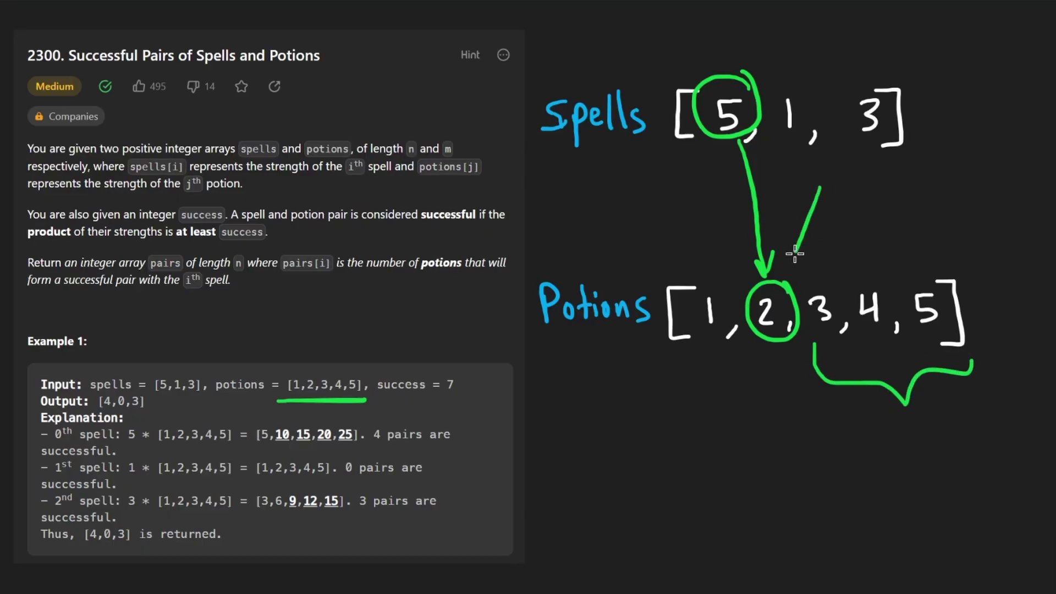
mouse_move(792, 241)
mouse_down()
mouse_move(789, 262)
mouse_move(804, 254)
mouse_up()
mouse_move(962, 269)
mouse_down()
mouse_move(618, 261)
mouse_move(554, 358)
mouse_move(965, 281)
mouse_up()
key(ctrl+z)
key(ctrl+z)
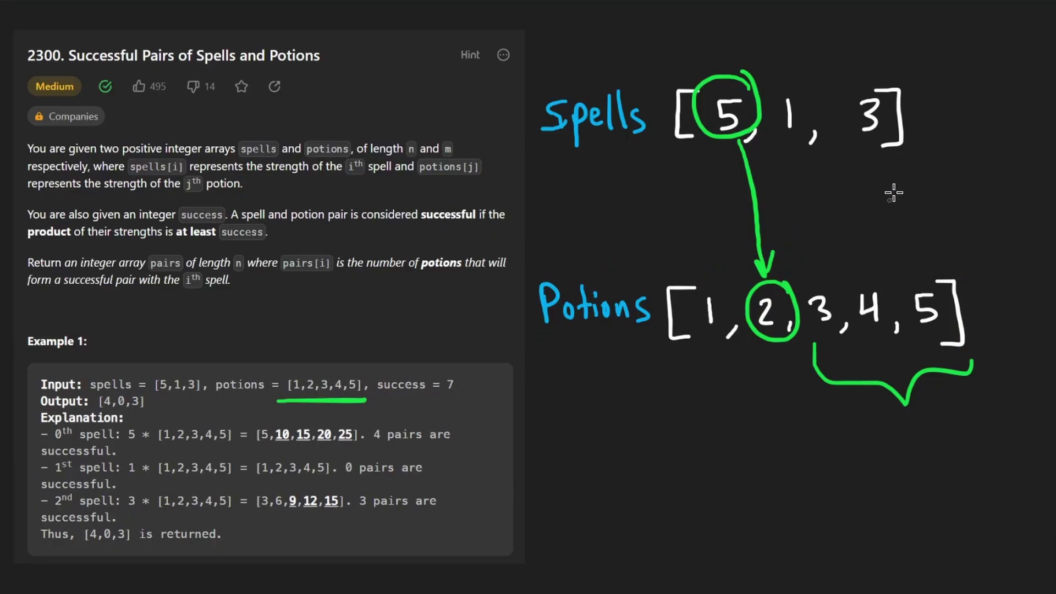
mouse_move(906, 169)
mouse_down()
mouse_move(868, 270)
mouse_move(856, 236)
mouse_up()
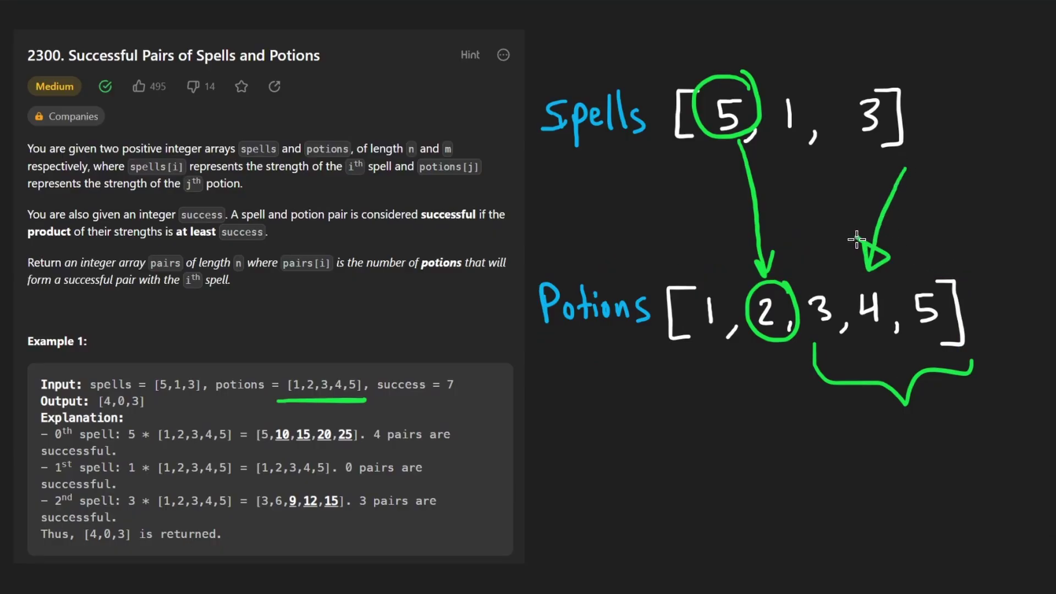
key(ctrl+z)
key(ctrl+z)
- Write '2·5 > 7' and sketch an arc over potions 3, 4, 5
drag(593, 452, 622, 487)
drag(640, 475, 642, 470)
drag(698, 447, 668, 485)
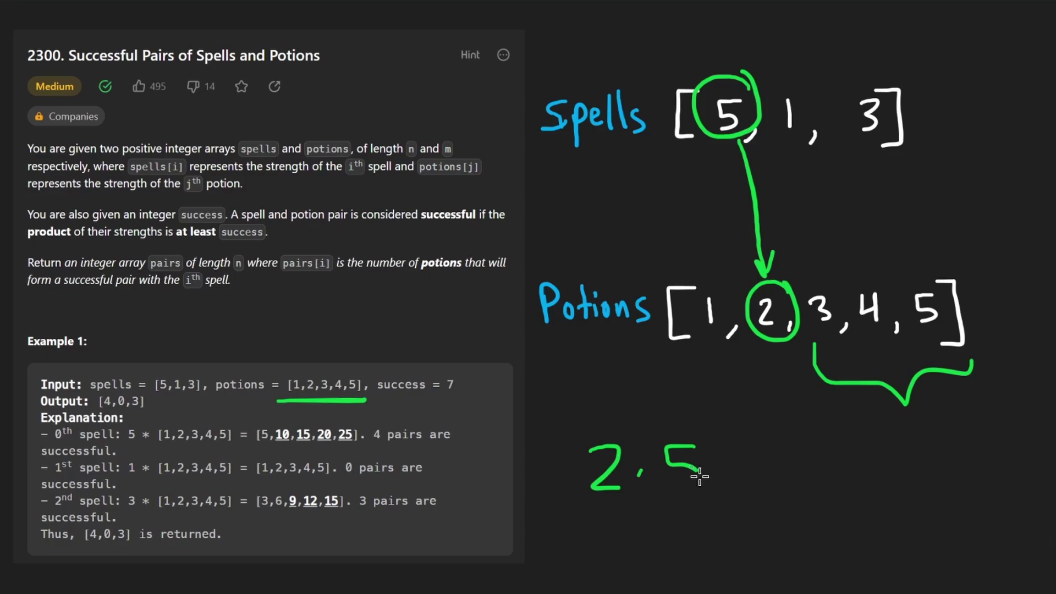
mouse_move(738, 446)
mouse_down()
mouse_move(759, 456)
mouse_move(740, 476)
mouse_up()
drag(806, 446, 855, 472)
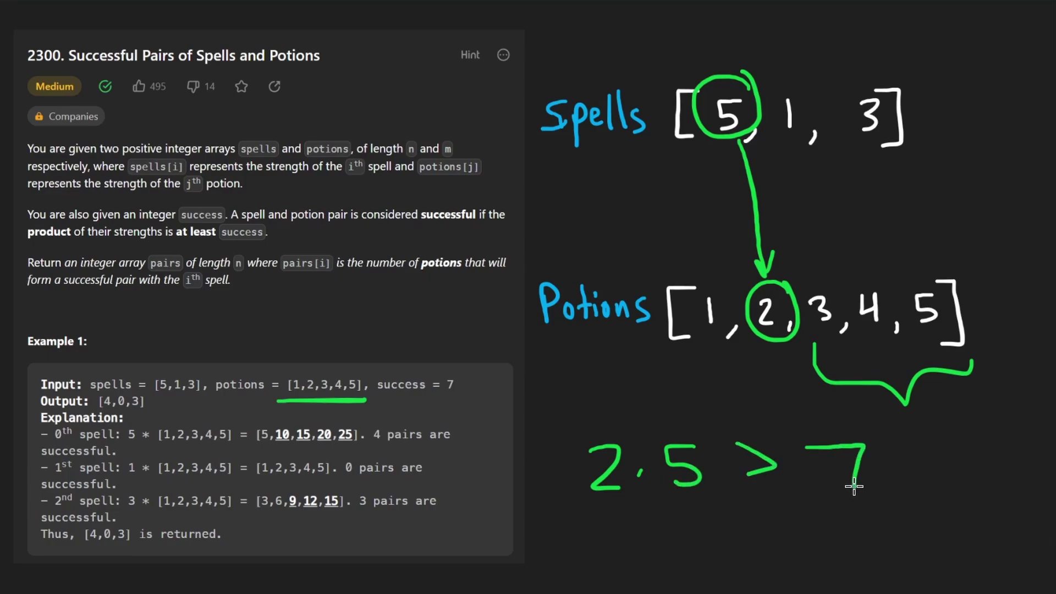
drag(795, 275, 907, 264)
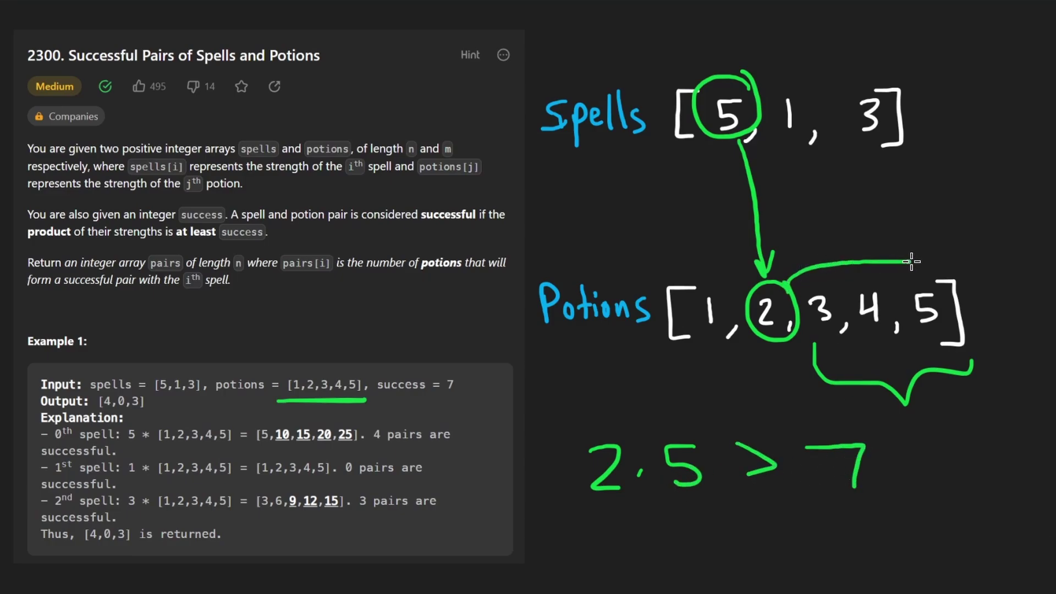
key(ctrl+z)
mouse_move(947, 297)
mouse_down()
mouse_move(809, 299)
mouse_move(949, 284)
mouse_up()
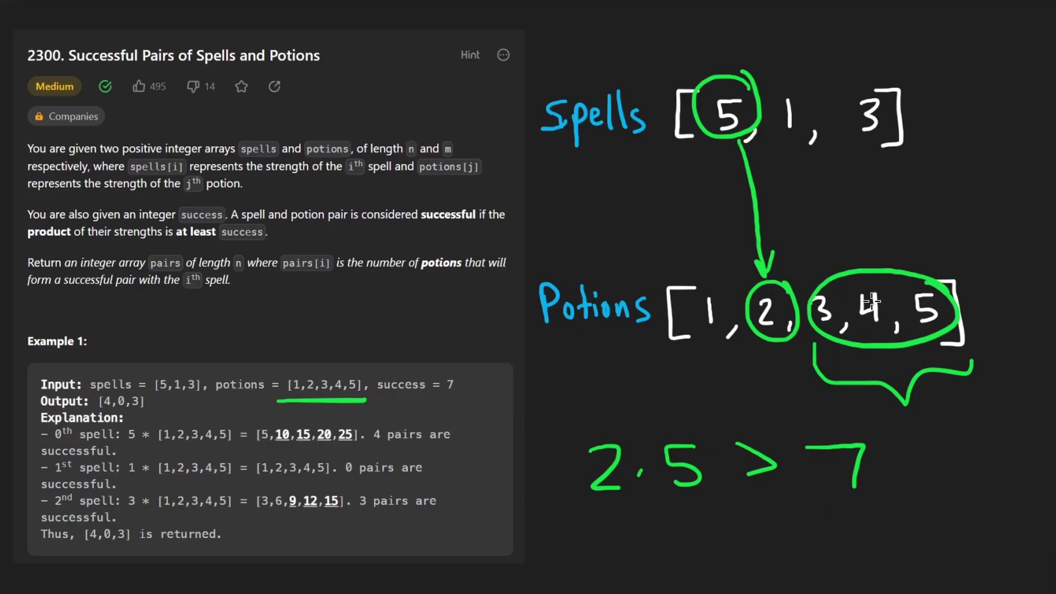
drag(652, 433, 660, 421)
key(ctrl+z)
key(ctrl+z)
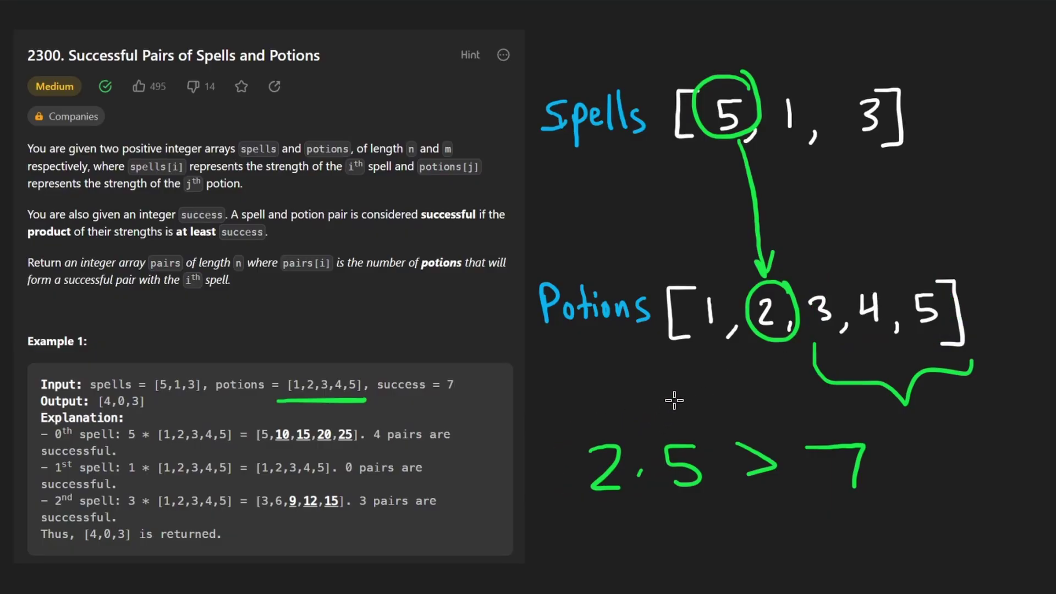
- Underline 2·5 and circle potions 3, 4, 5
drag(557, 504, 617, 508)
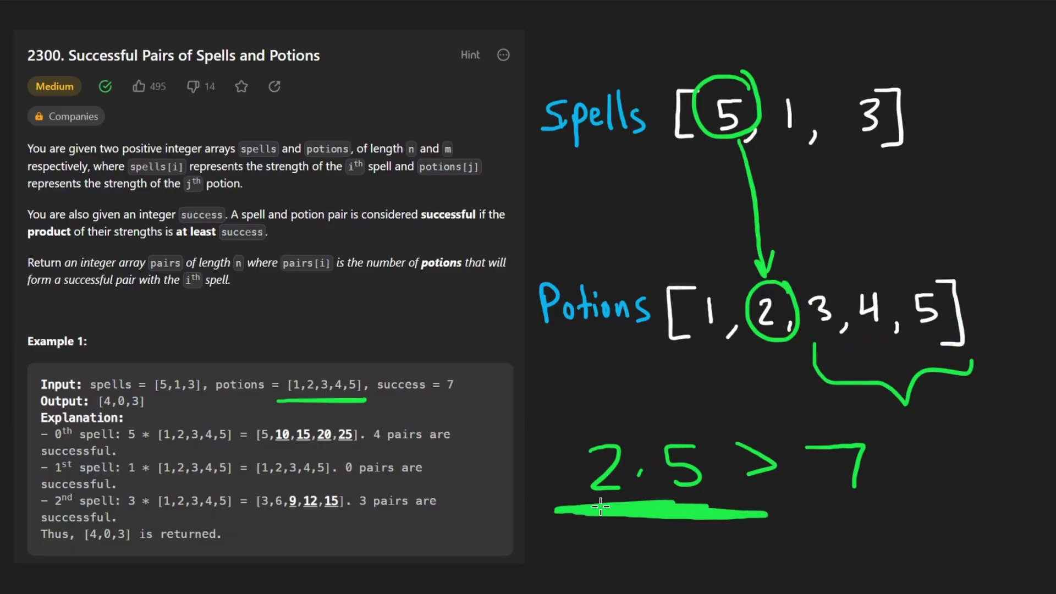
mouse_move(888, 432)
mouse_down()
mouse_move(897, 431)
mouse_move(868, 419)
mouse_up()
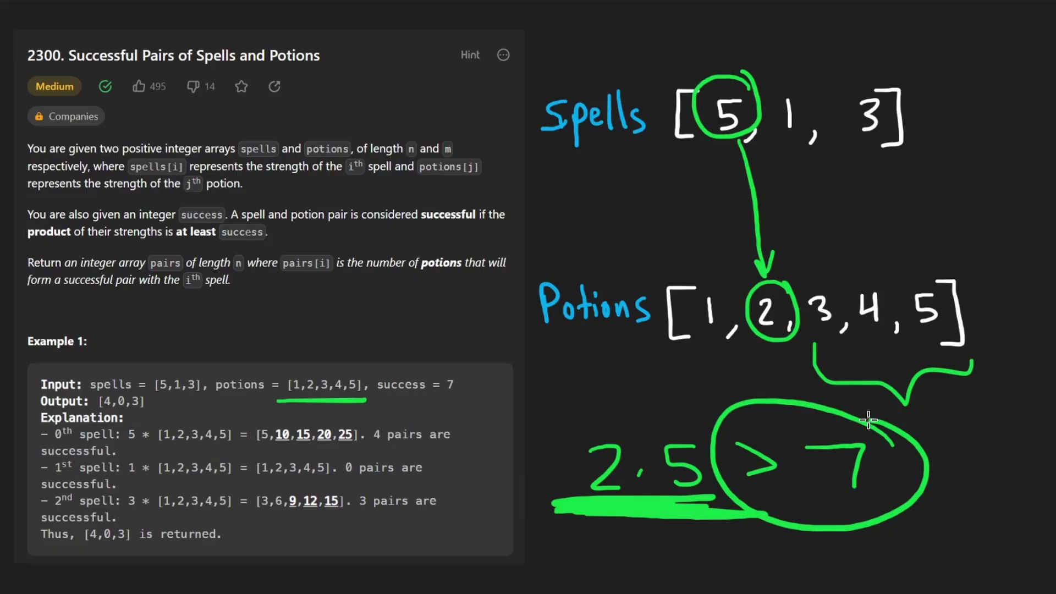
key(ctrl+z)
mouse_move(963, 277)
mouse_down()
mouse_move(940, 344)
mouse_move(925, 283)
mouse_up()
- Clear the pairing marks, then write and erase the word 'Trick'
key(ctrl+z)
key(ctrl+z)
key(ctrl+z)
key(ctrl+z)
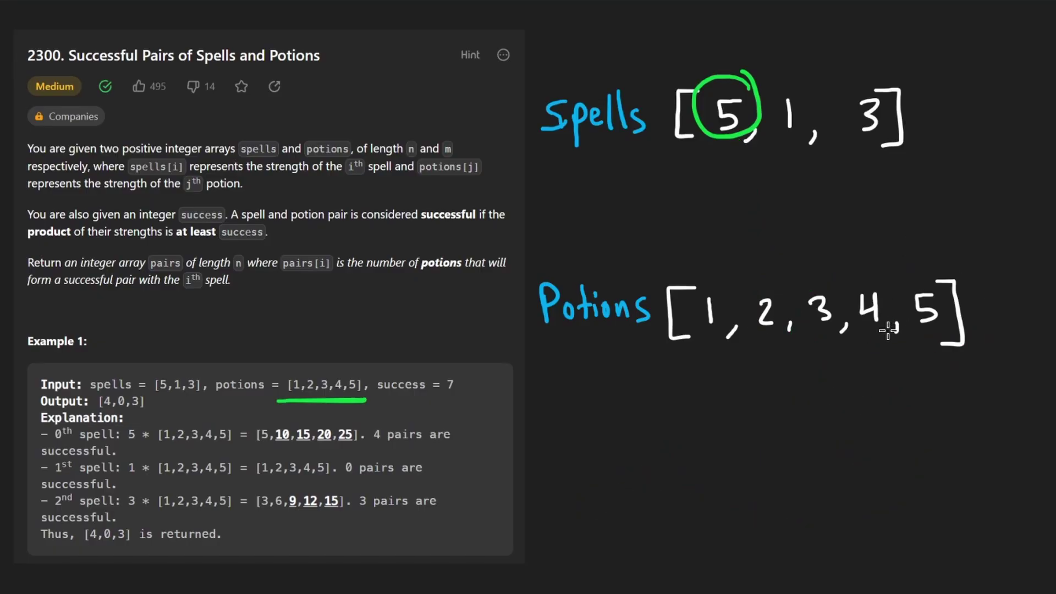
mouse_move(654, 430)
mouse_down()
mouse_move(725, 429)
mouse_move(697, 473)
mouse_up()
mouse_move(716, 472)
mouse_down()
mouse_move(737, 455)
mouse_move(743, 472)
mouse_move(759, 472)
mouse_up()
drag(775, 437, 807, 475)
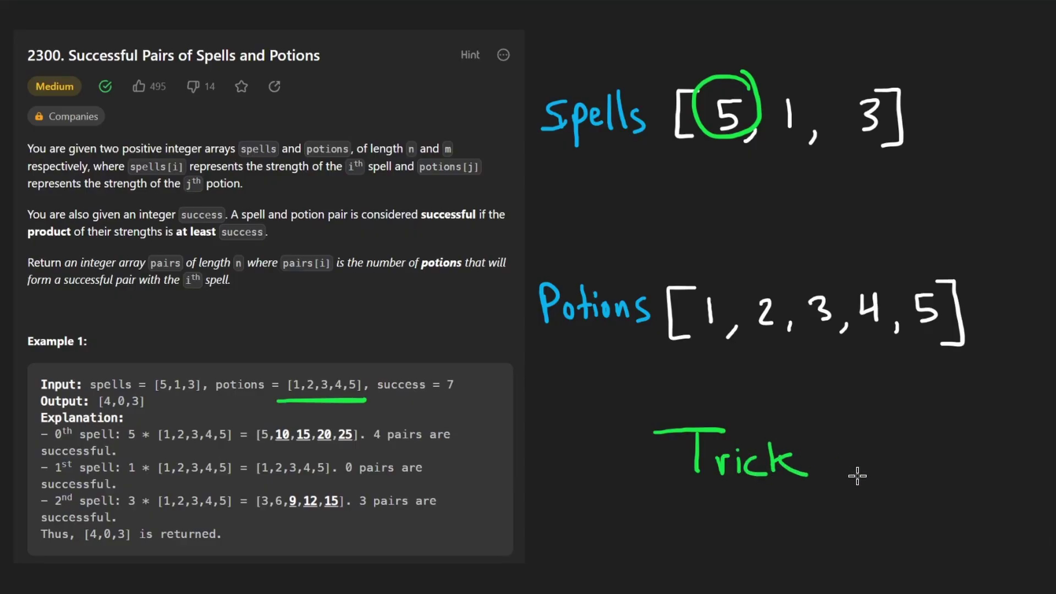
key(ctrl+z)
key(ctrl+z)
key(ctrl+z)
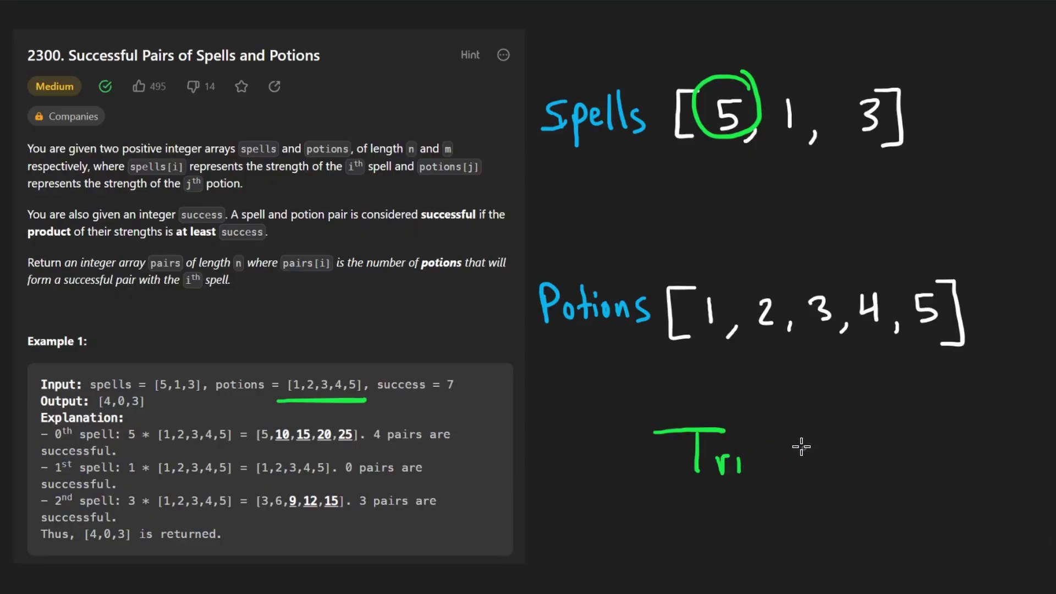
key(ctrl+z)
key(ctrl+z)
key(ctrl+z)
key(ctrl+z)
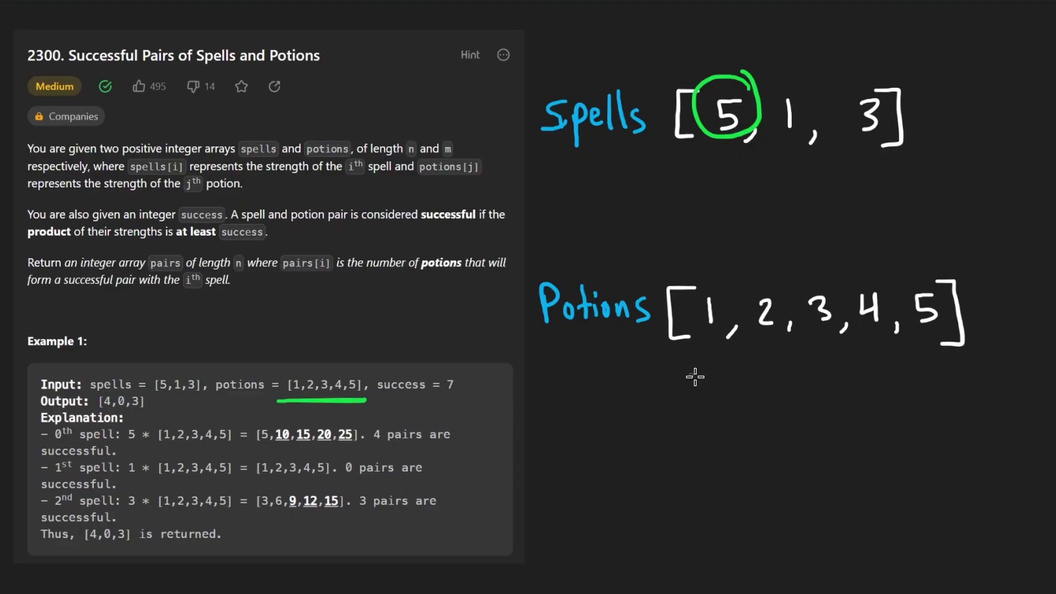
- Label the potions L, R and M, and circle and arrow middle potion 3
drag(699, 360, 715, 384)
mouse_move(921, 356)
mouse_down()
mouse_move(922, 381)
mouse_move(950, 380)
mouse_up()
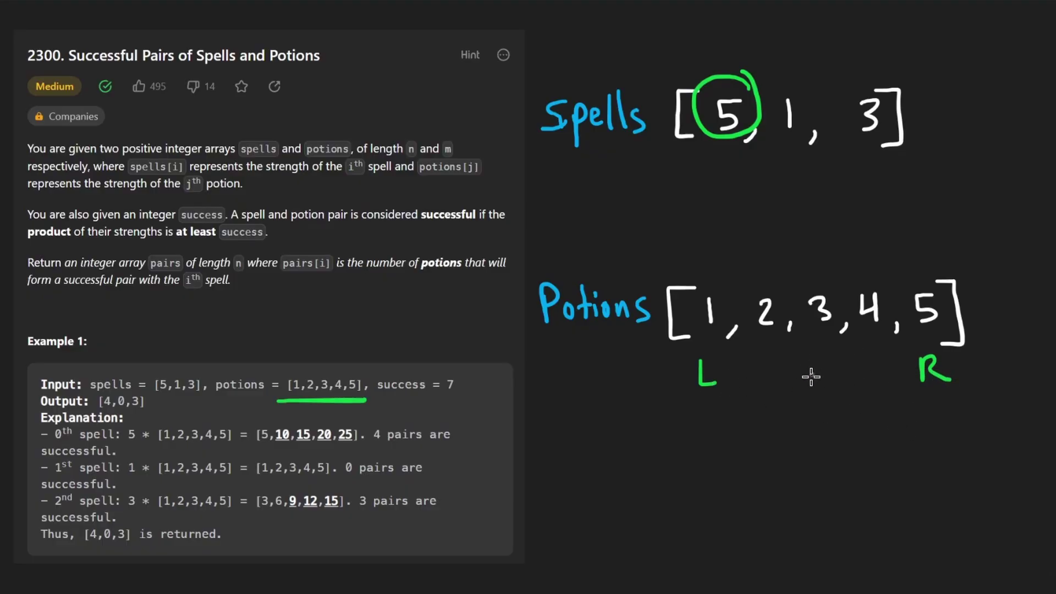
drag(812, 380, 836, 380)
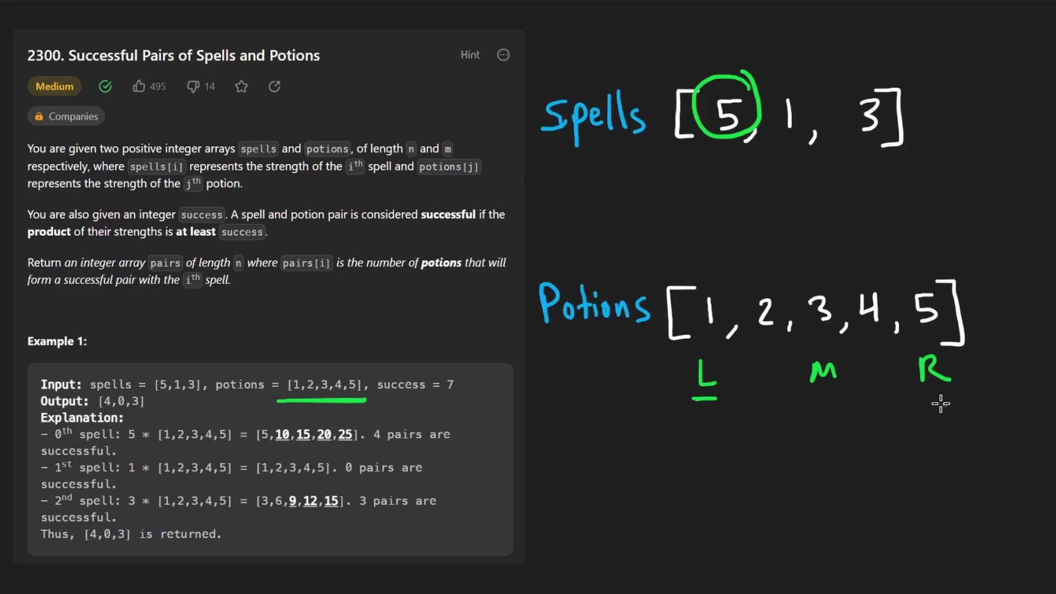
drag(917, 396, 950, 396)
drag(833, 289, 832, 287)
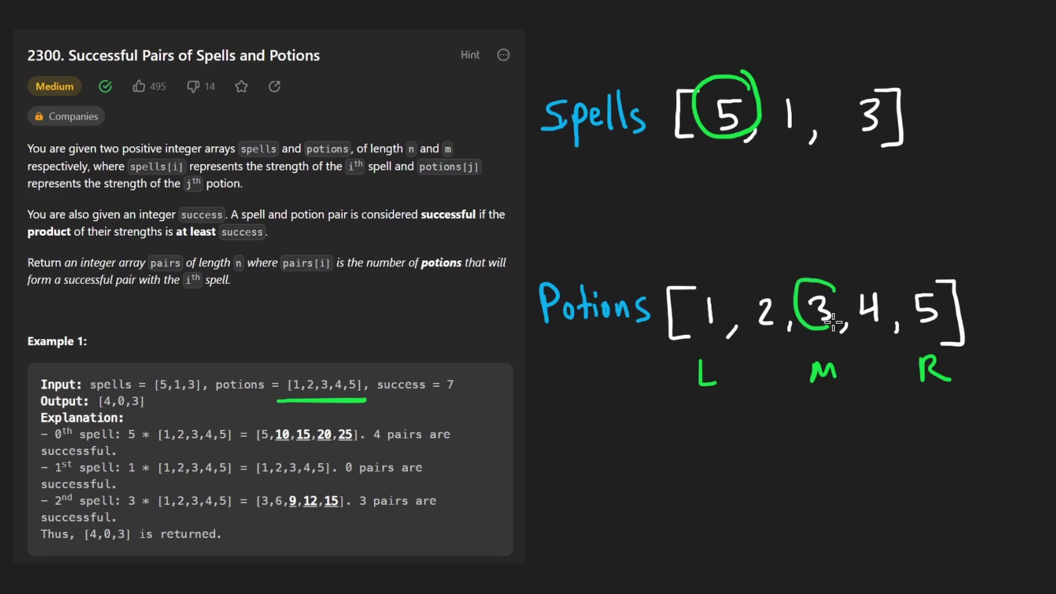
mouse_move(823, 213)
mouse_down()
mouse_move(816, 264)
mouse_move(831, 254)
mouse_up()
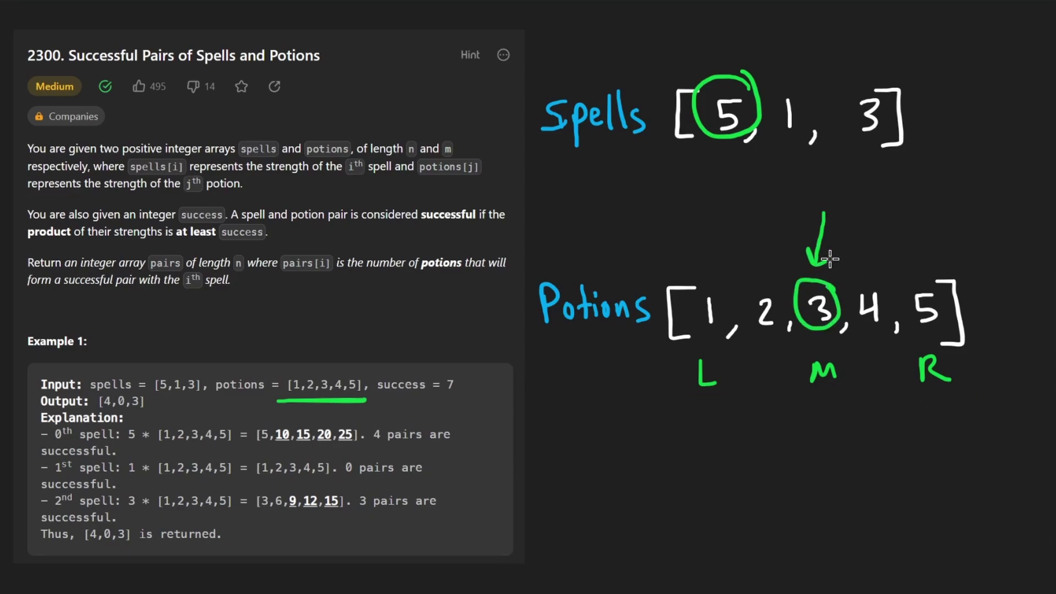
mouse_move(790, 341)
mouse_down()
mouse_move(858, 341)
mouse_move(804, 346)
mouse_move(825, 349)
mouse_up()
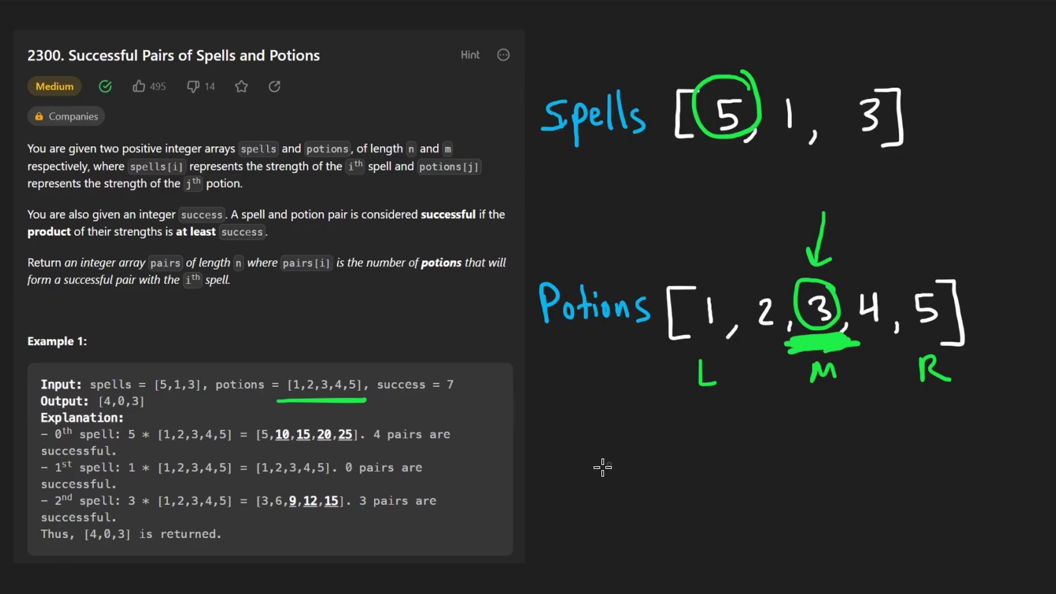
- Write '5·3 ≥ 7' below the potions and check off the successful pair
mouse_move(604, 453)
mouse_down()
mouse_move(603, 468)
mouse_move(627, 451)
mouse_move(623, 483)
mouse_up()
click(654, 468)
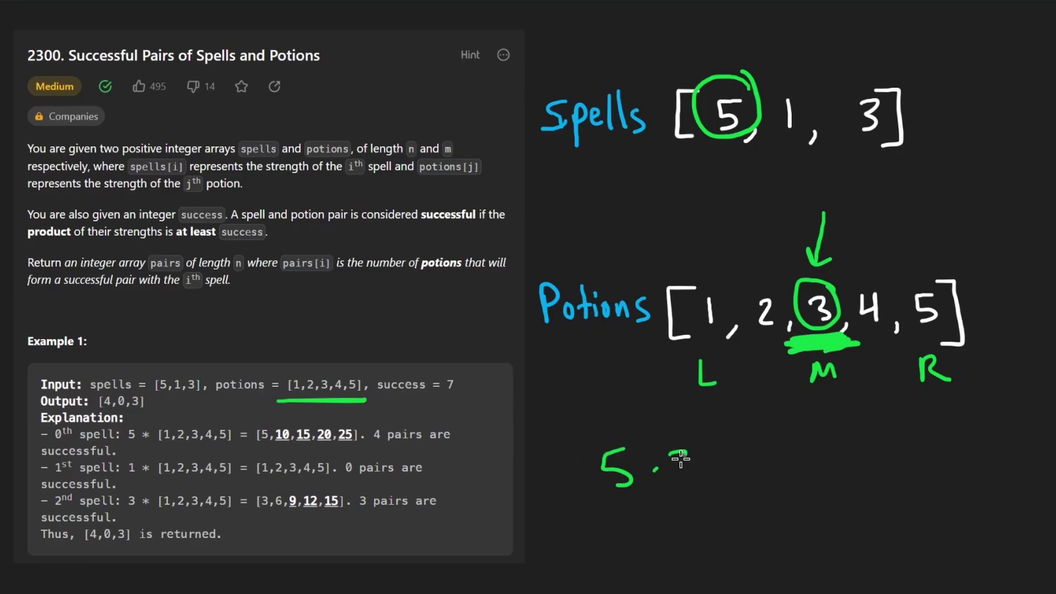
drag(671, 453, 674, 477)
mouse_move(734, 452)
mouse_down()
mouse_move(736, 477)
mouse_move(767, 483)
mouse_up()
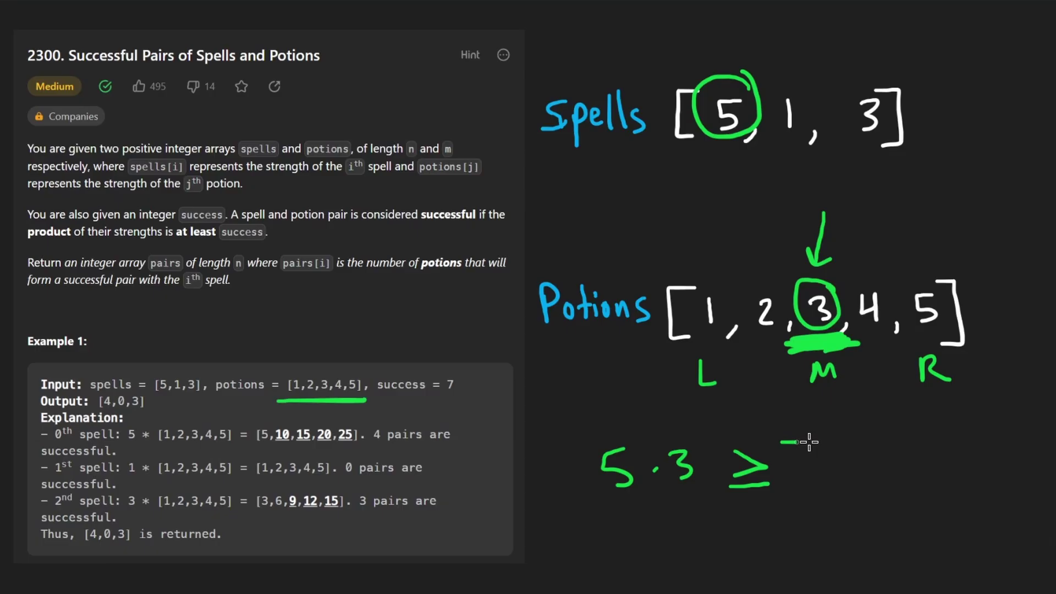
drag(780, 442, 815, 474)
mouse_move(850, 434)
mouse_down()
mouse_move(804, 516)
mouse_move(850, 428)
mouse_up()
key(ctrl+z)
drag(839, 241, 905, 200)
- Erase the 5·3 ≥ 7 working and put a red X through potions 4 and 5
key(ctrl+z)
key(ctrl+z)
key(ctrl+z)
key(ctrl+z)
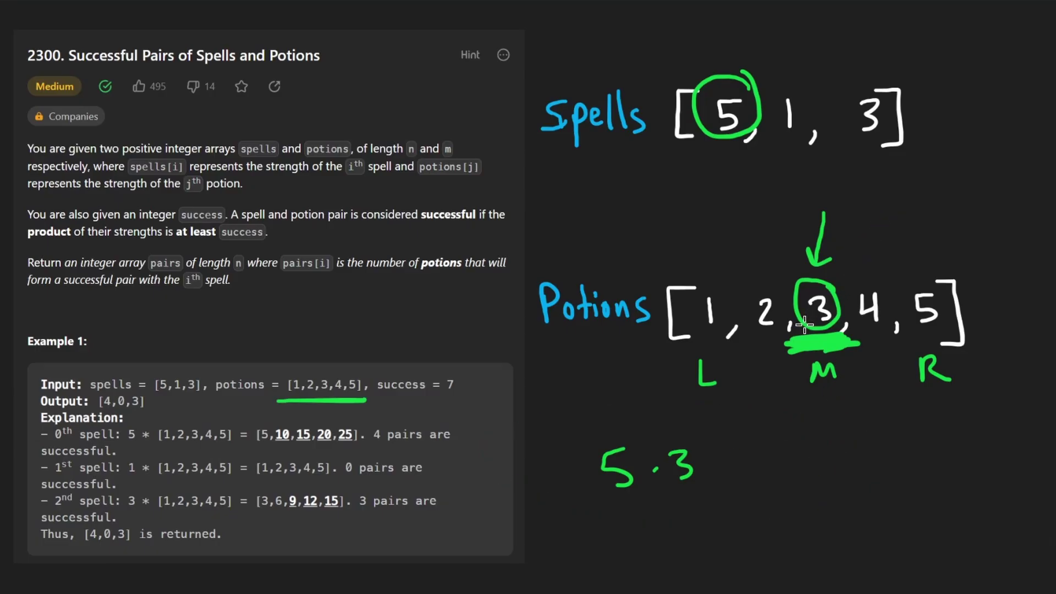
key(ctrl+z)
key(ctrl+z)
key(ctrl+z)
key(ctrl+z)
key(ctrl+z)
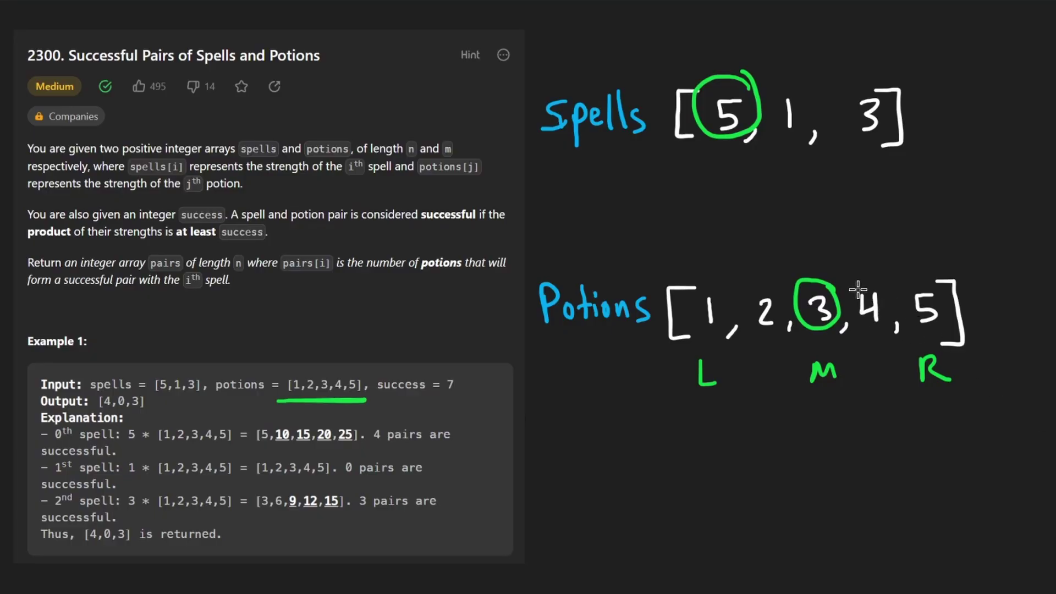
drag(858, 289, 951, 325)
drag(944, 279, 856, 321)
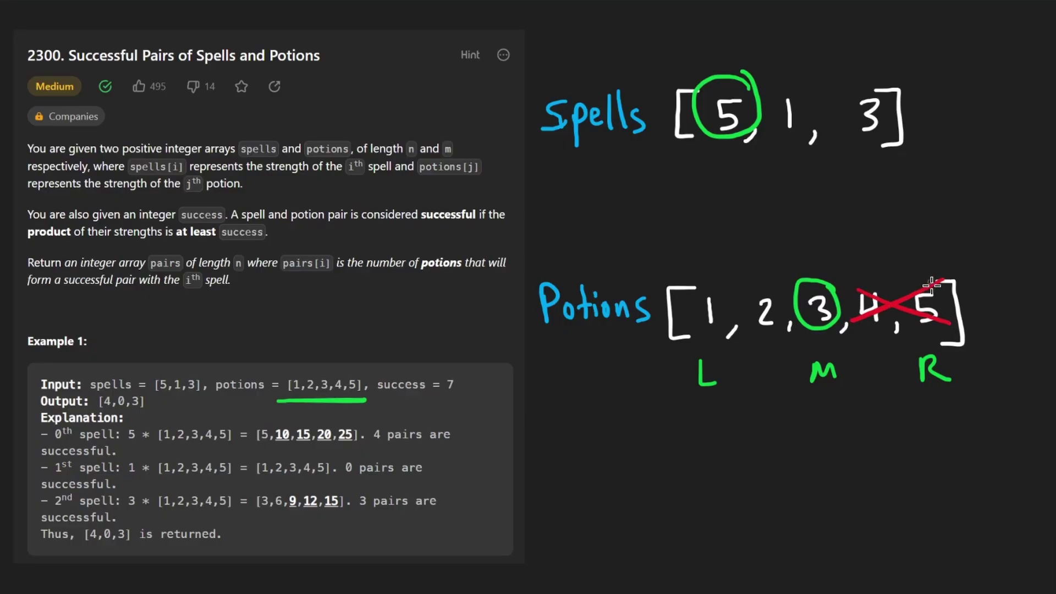
drag(931, 285, 952, 274)
key(ctrl+z)
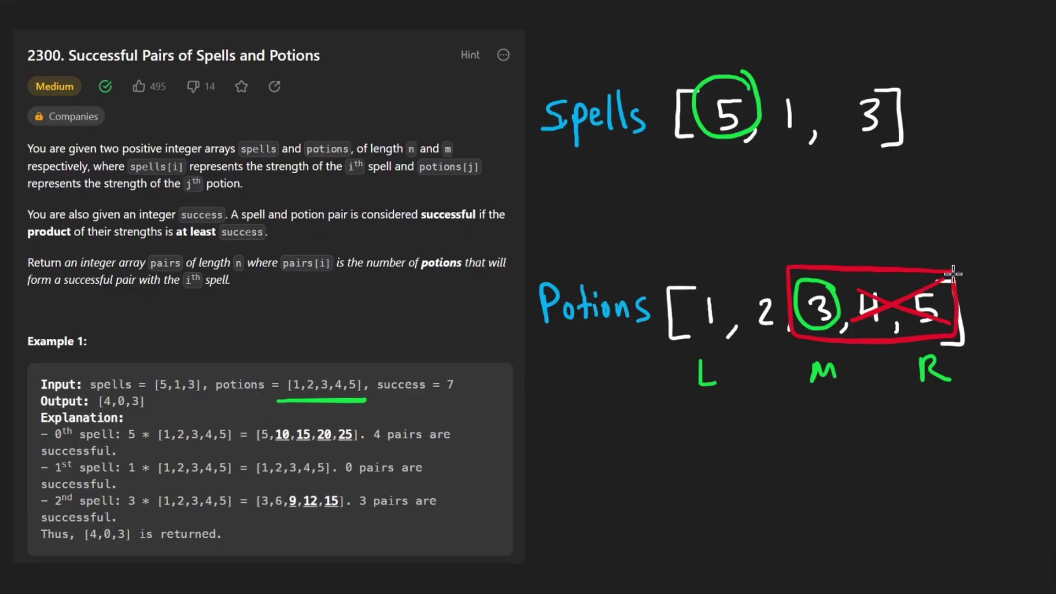
mouse_move(878, 263)
mouse_down()
mouse_move(743, 162)
mouse_move(771, 150)
mouse_move(752, 149)
mouse_up()
mouse_move(762, 415)
mouse_down()
mouse_move(957, 426)
mouse_move(865, 418)
mouse_move(763, 429)
mouse_move(740, 404)
mouse_move(772, 413)
mouse_move(755, 419)
mouse_up()
key(ctrl+z)
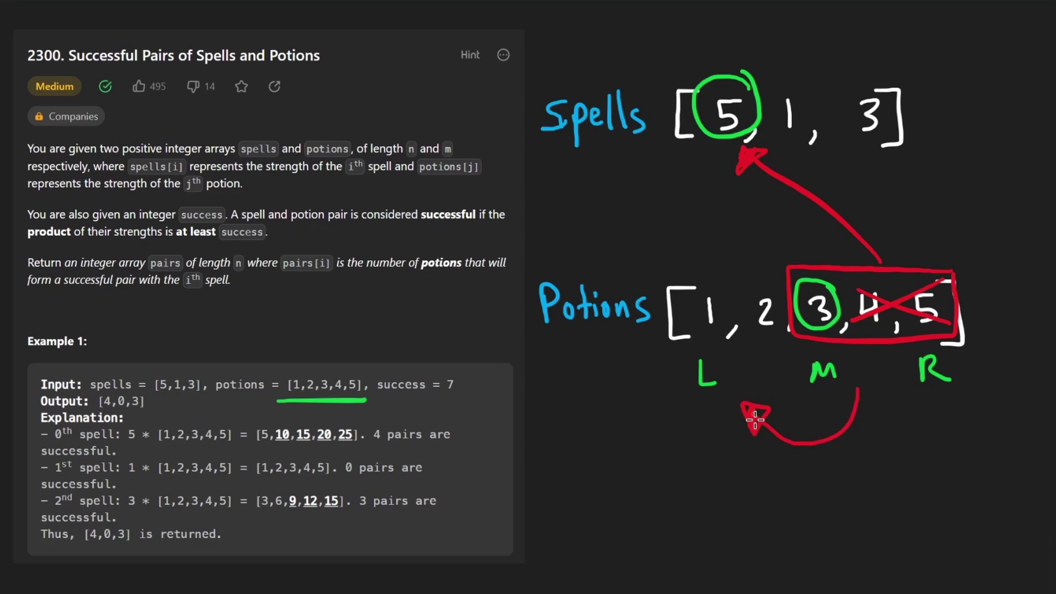
key(ctrl+z)
key(ctrl+z)
key(ctrl+z)
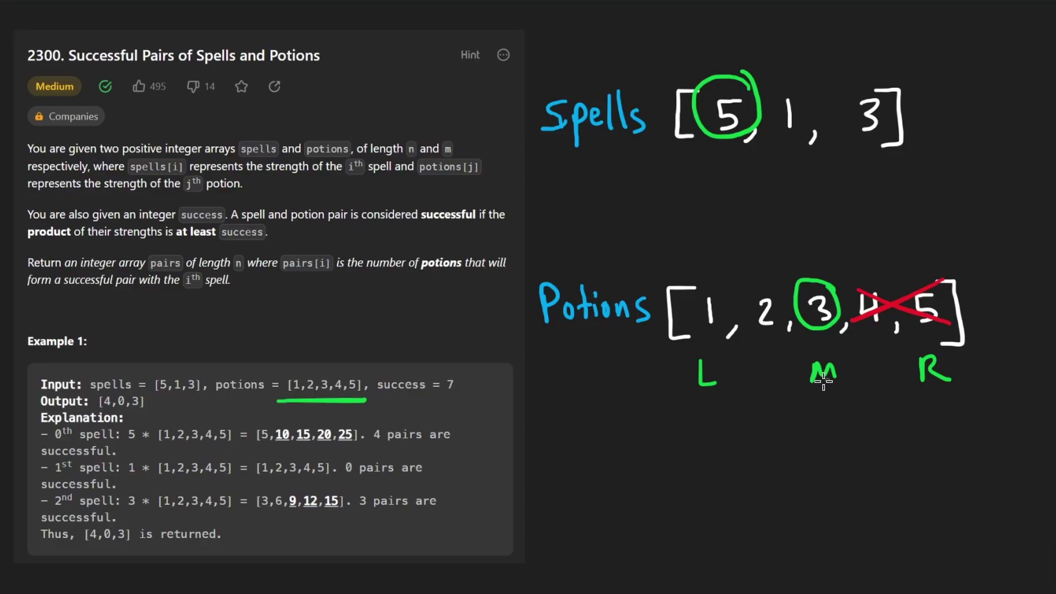
- Cross out potion 3 and the old M and R labels, writing R before M
drag(811, 381, 831, 356)
drag(919, 382, 942, 362)
drag(845, 281, 800, 318)
drag(799, 282, 873, 323)
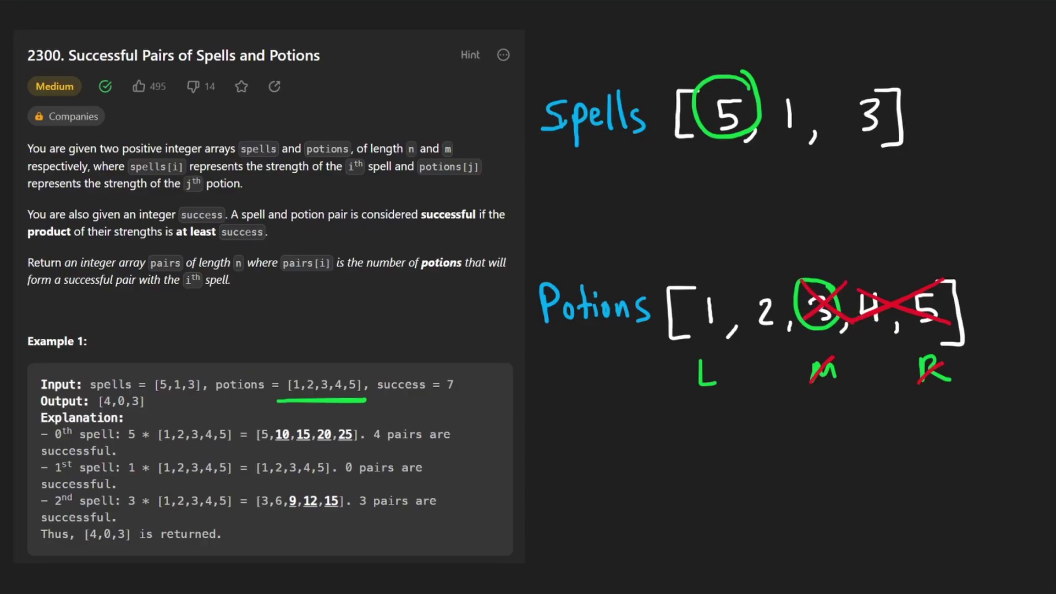
mouse_move(906, 401)
mouse_down()
mouse_move(974, 401)
mouse_move(853, 455)
mouse_move(823, 395)
mouse_move(788, 406)
mouse_up()
key(ctrl+z)
mouse_move(766, 363)
mouse_down()
mouse_move(763, 384)
mouse_move(790, 382)
mouse_up()
drag(779, 291, 774, 292)
key(ctrl+z)
- Point an arrow at potion 1, write 1·5 ≥ 7, then undo the comparison
mouse_move(767, 229)
mouse_down()
mouse_move(715, 283)
mouse_move(715, 266)
mouse_up()
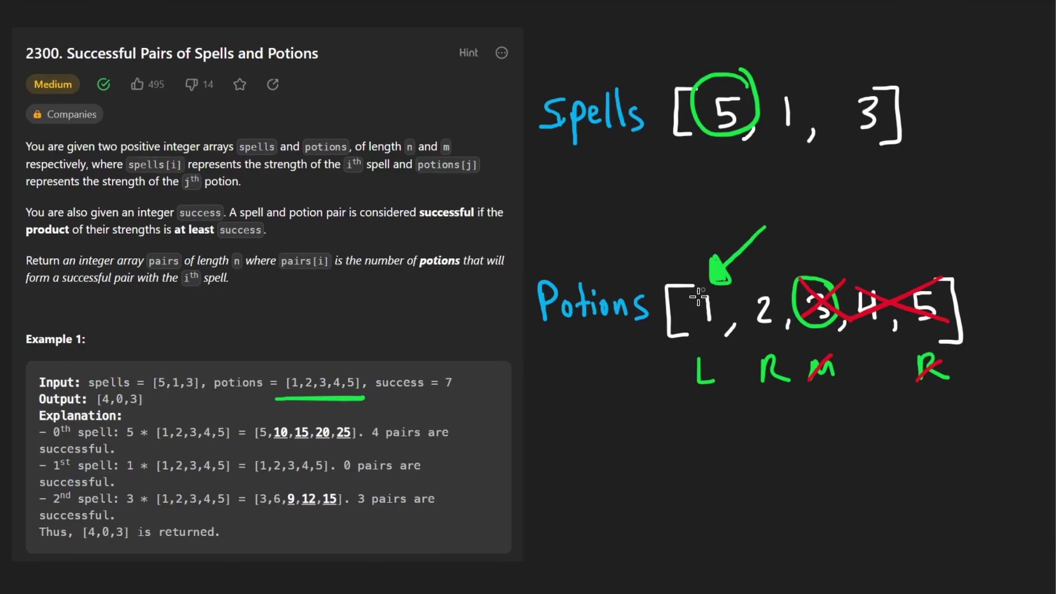
drag(577, 449, 577, 476)
click(600, 467)
drag(649, 449, 629, 477)
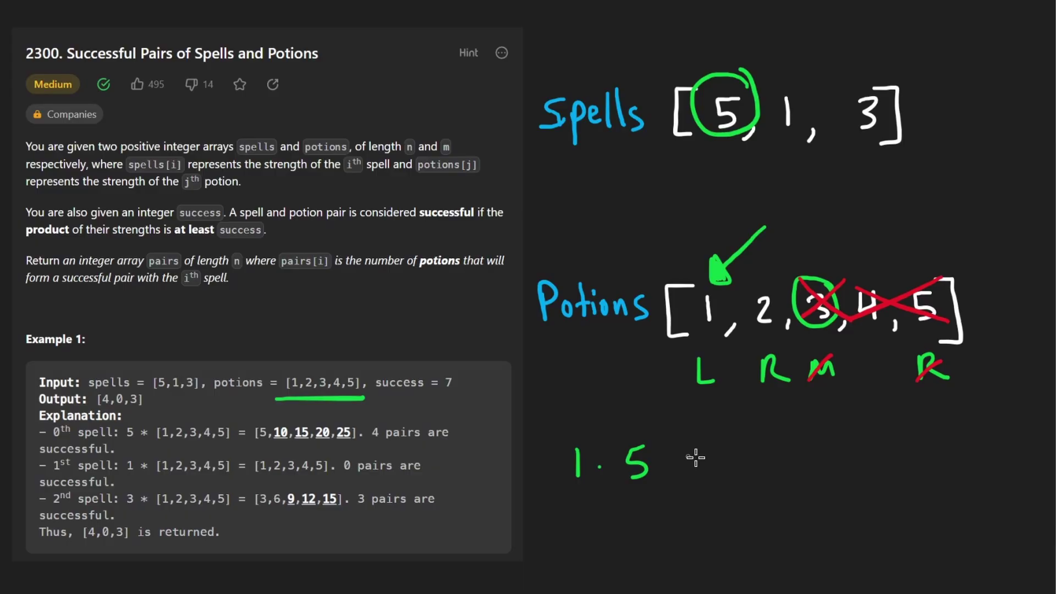
mouse_move(685, 449)
mouse_down()
mouse_move(684, 474)
mouse_move(771, 486)
mouse_up()
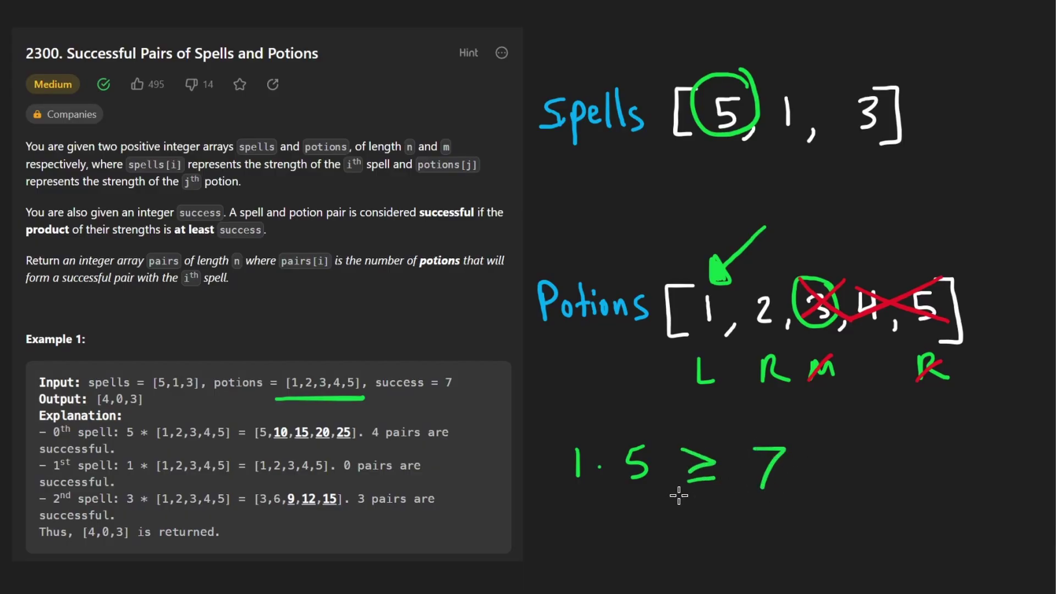
drag(550, 500, 802, 501)
key(ctrl+z)
key(ctrl+z)
key(ctrl+z)
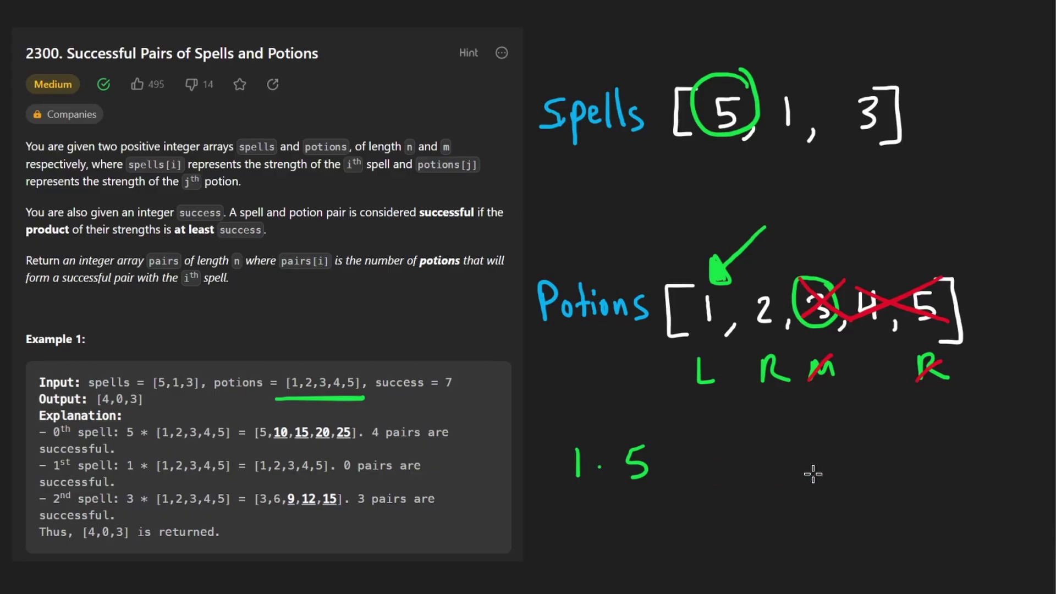
key(ctrl+z)
key(ctrl+z)
key(ctrl+z)
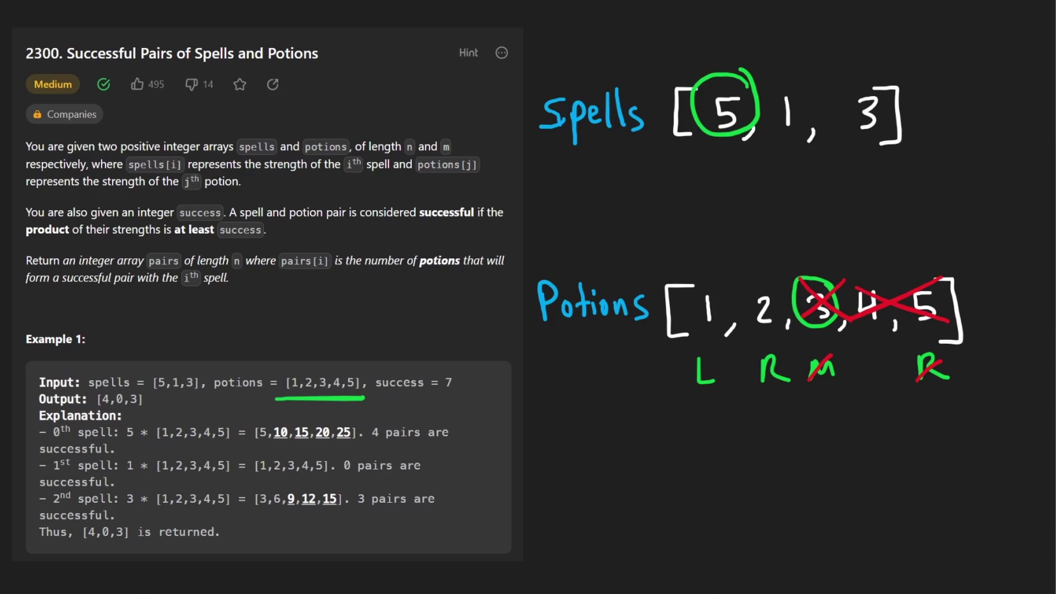
- Put a red X through potion 1, removing the extra box around it
mouse_move(717, 285)
mouse_down()
mouse_move(689, 326)
mouse_move(721, 326)
mouse_up()
mouse_move(728, 270)
mouse_down()
mouse_move(660, 269)
mouse_move(723, 280)
mouse_up()
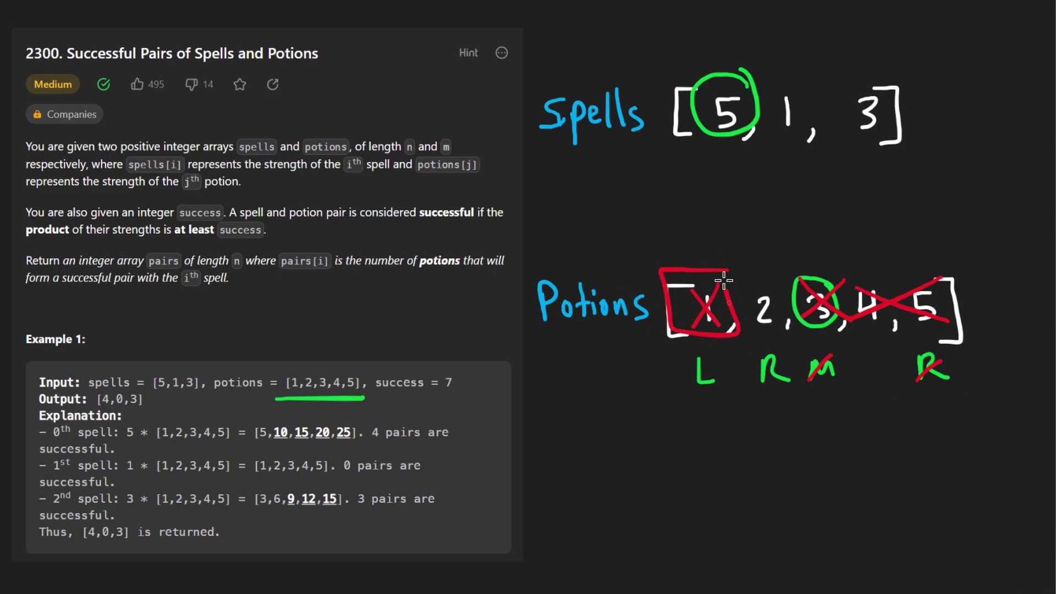
key(ctrl+z)
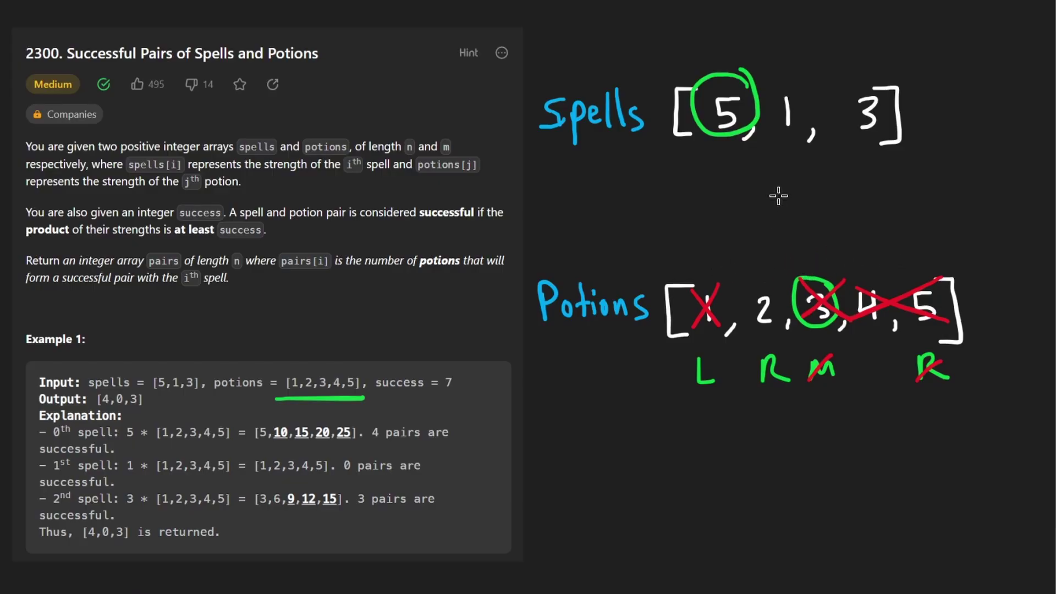
- Draw a dashed vertical divider just before potion 2, spanning the whole sketch
mouse_move(778, 195)
mouse_down()
mouse_move(766, 282)
mouse_move(780, 253)
mouse_up()
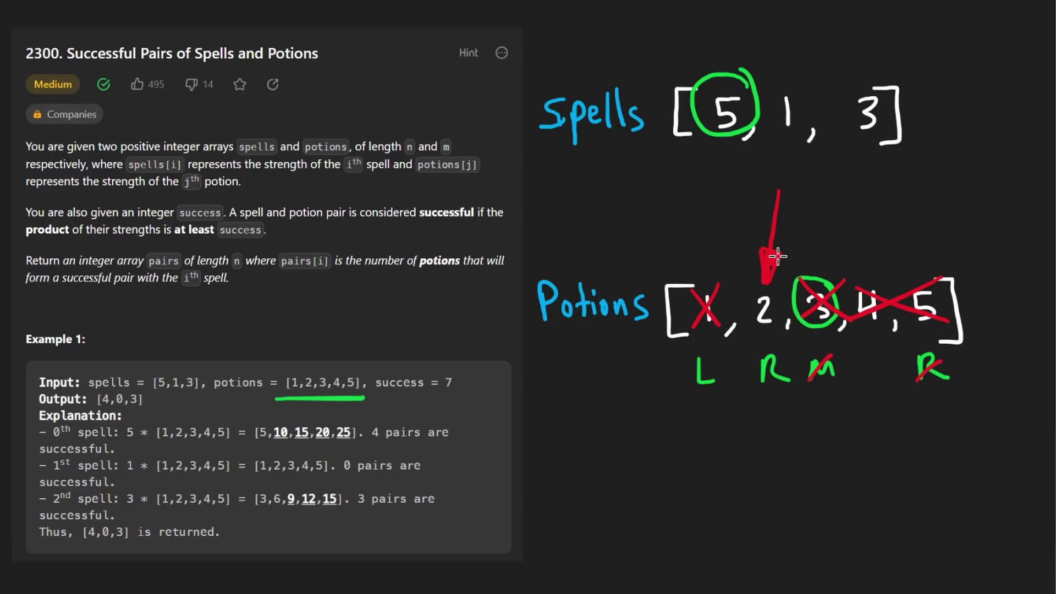
key(ctrl+z)
drag(739, 180, 740, 355)
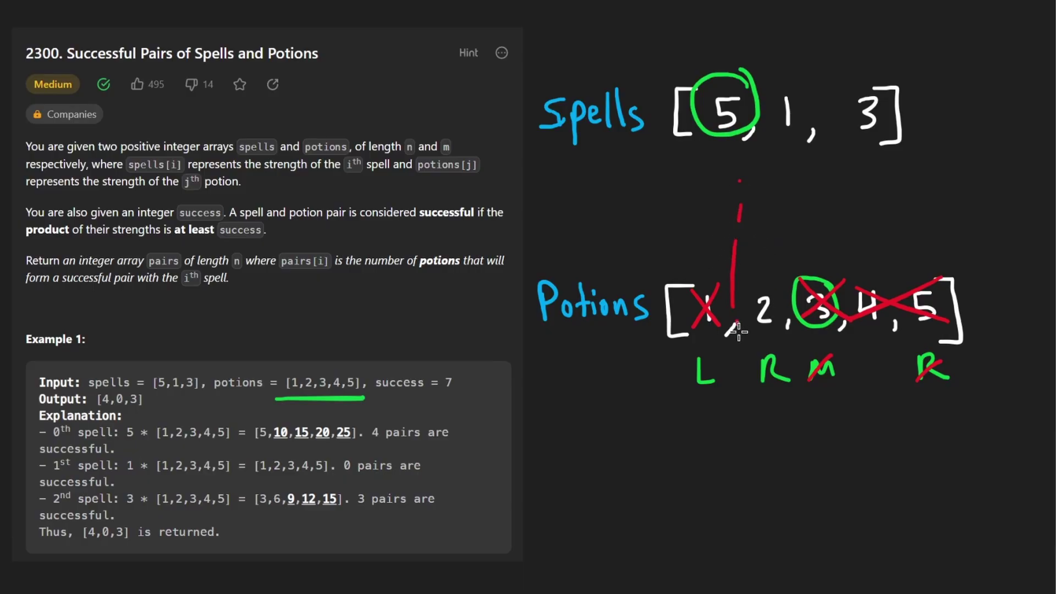
drag(745, 396, 752, 536)
mouse_move(738, 167)
mouse_down()
mouse_move(738, 221)
mouse_move(971, 255)
mouse_up()
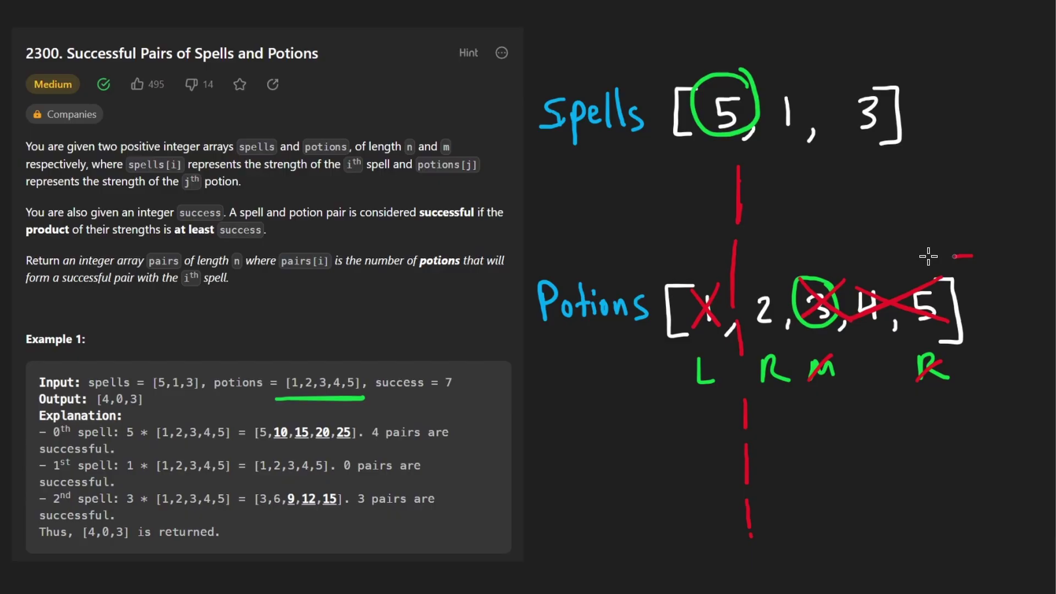
- Write M beneath the divider after discarding trial boxes, circles and arrows
mouse_move(715, 243)
mouse_down()
mouse_move(726, 353)
mouse_move(976, 258)
mouse_move(767, 150)
mouse_move(775, 155)
mouse_up()
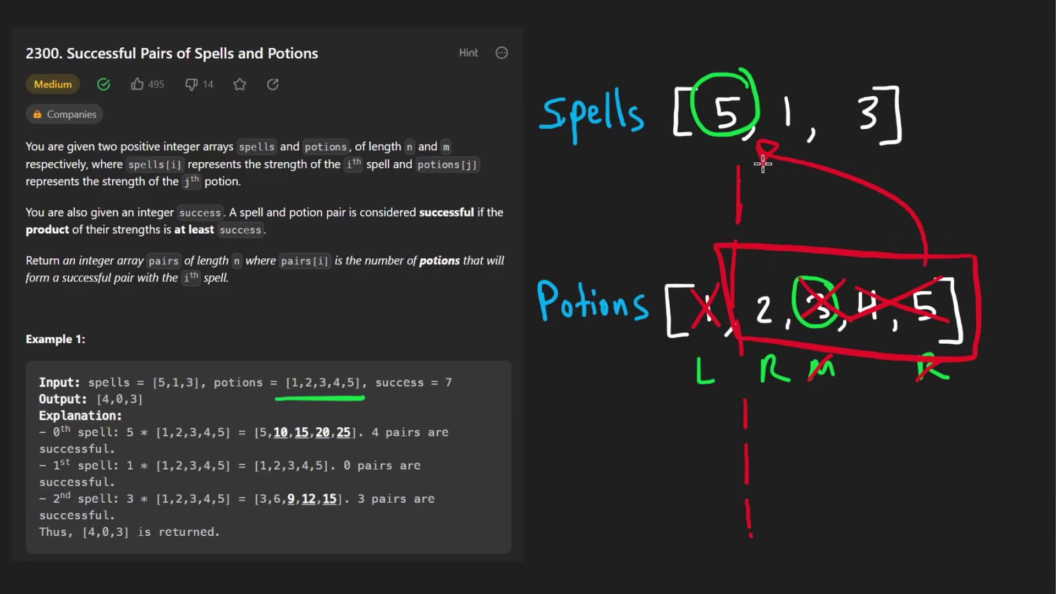
key(ctrl+z)
key(ctrl+z)
drag(705, 192, 703, 190)
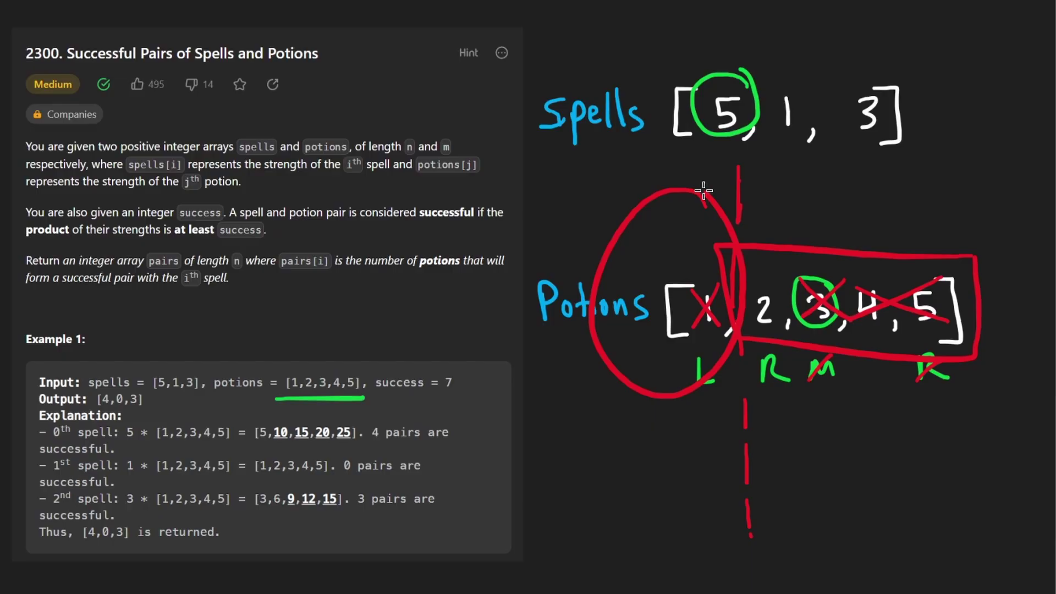
key(ctrl+z)
key(ctrl+z)
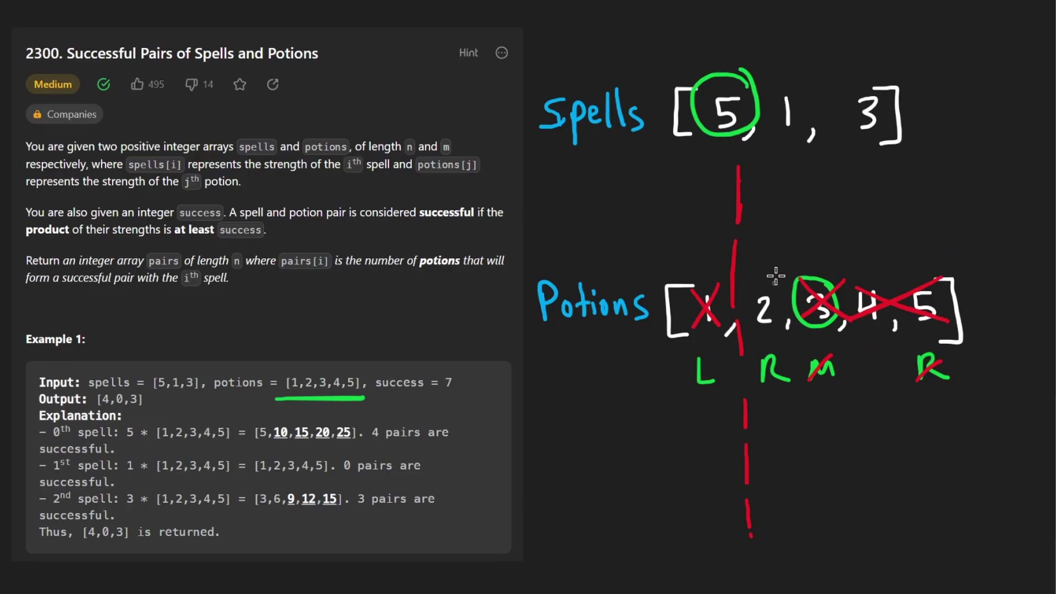
mouse_move(883, 196)
mouse_down()
mouse_move(754, 213)
mouse_move(775, 224)
mouse_up()
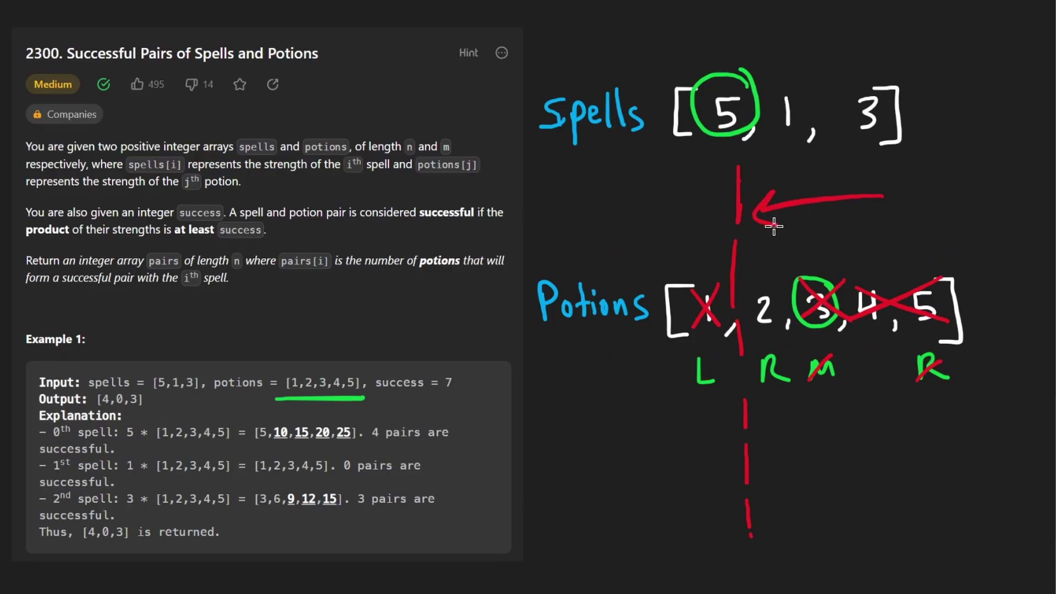
key(ctrl+z)
key(ctrl+z)
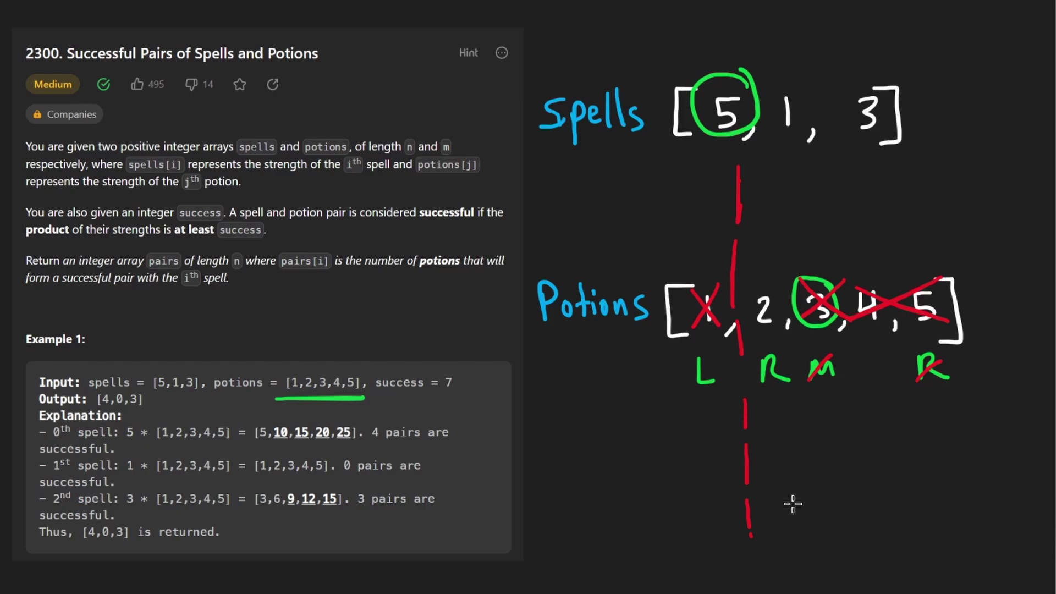
mouse_move(768, 450)
mouse_down()
mouse_move(797, 427)
mouse_move(806, 450)
mouse_up()
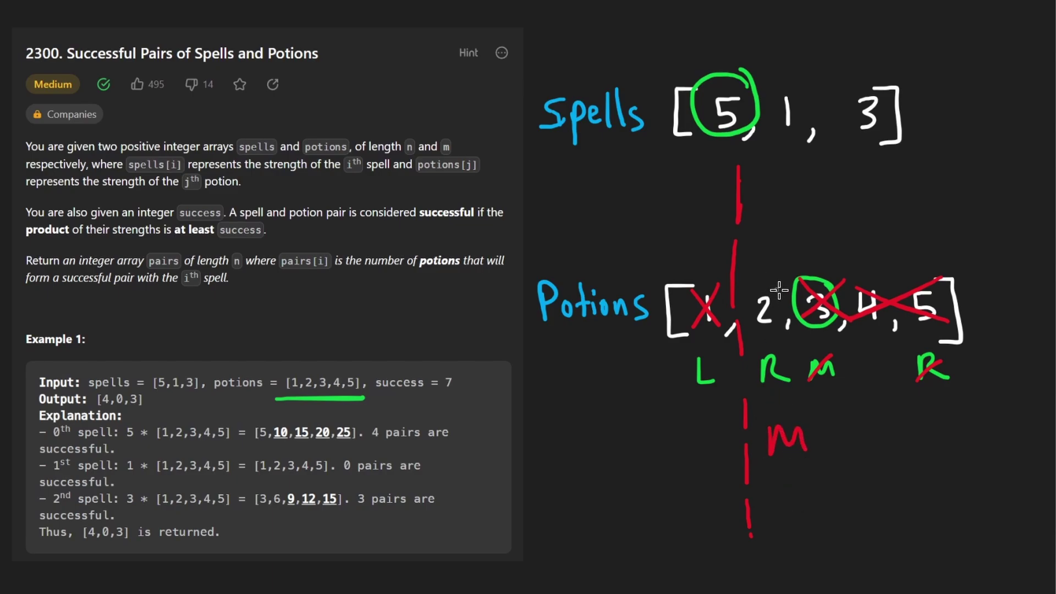
- Circle potion 2 and put a red X through it
drag(779, 289, 767, 271)
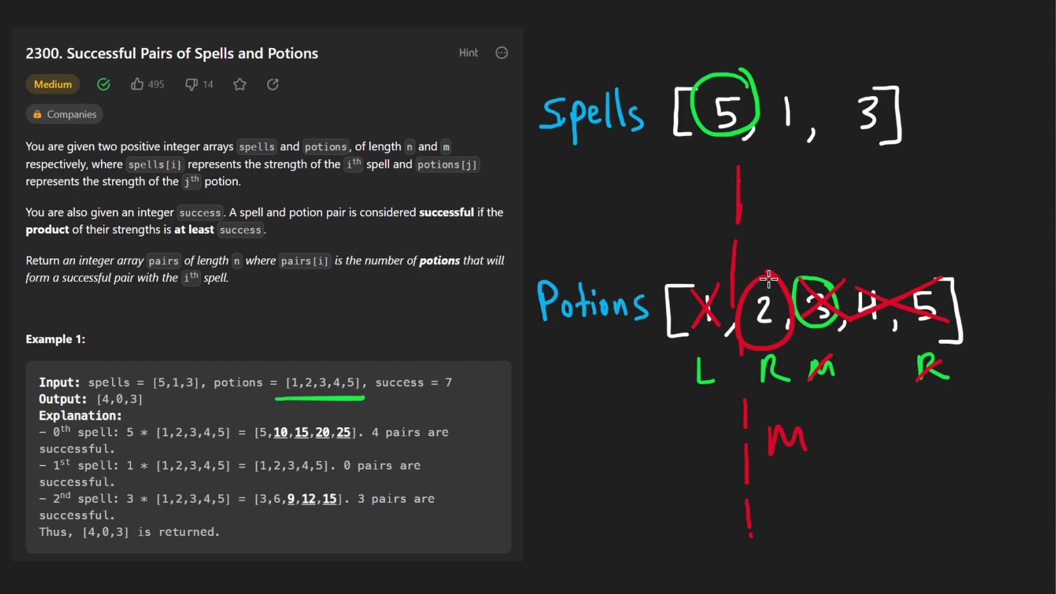
drag(780, 277, 745, 331)
drag(745, 279, 789, 327)
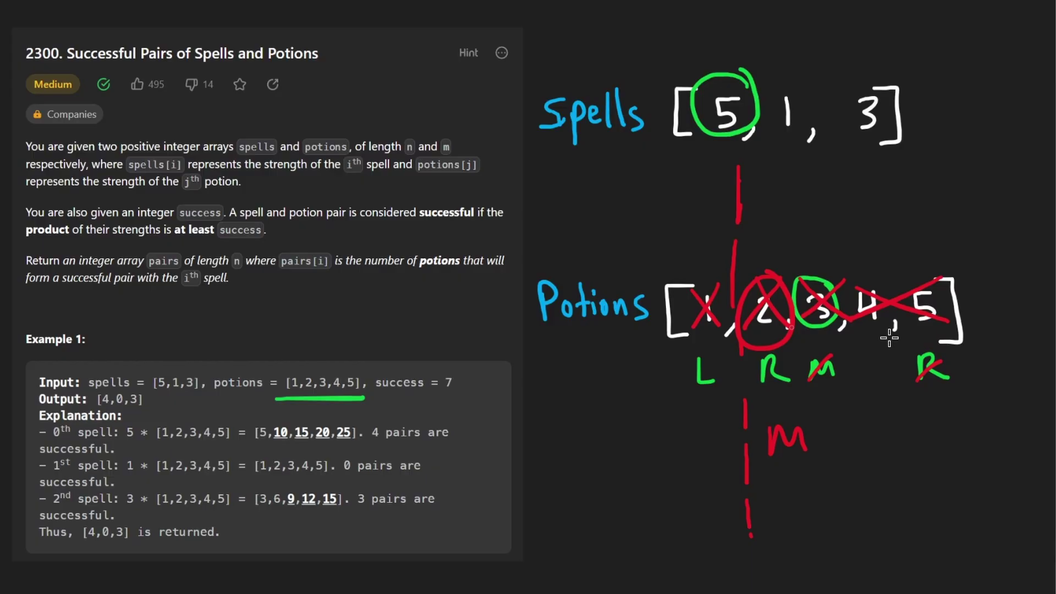
- Sketch arrows from the divider, an arrow up at M, and an arc over the right-hand potions
drag(729, 221, 572, 221)
drag(618, 193, 602, 241)
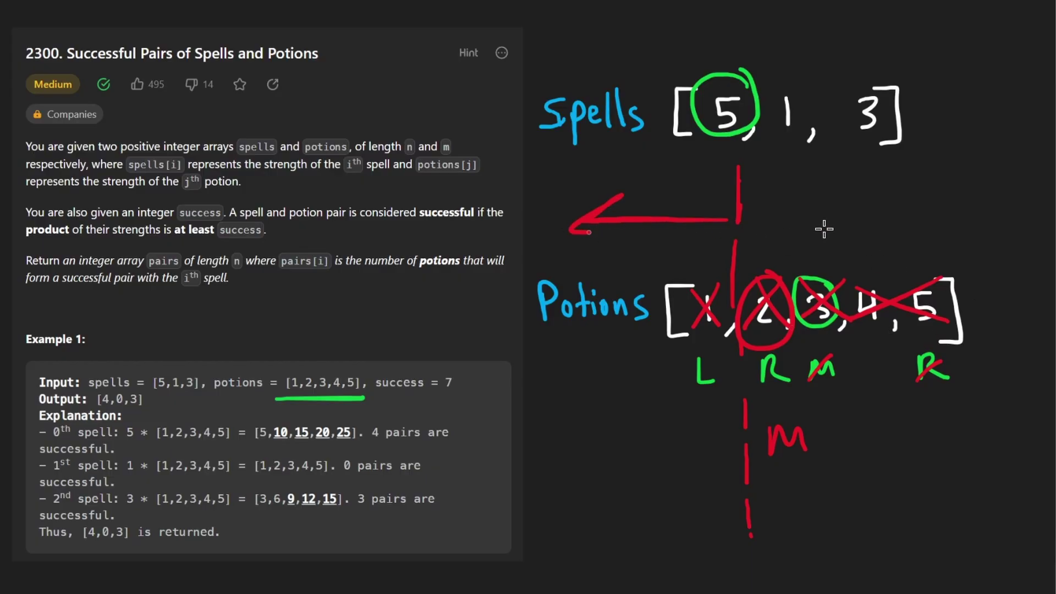
mouse_move(764, 215)
mouse_down()
mouse_move(871, 214)
mouse_move(836, 227)
mouse_up()
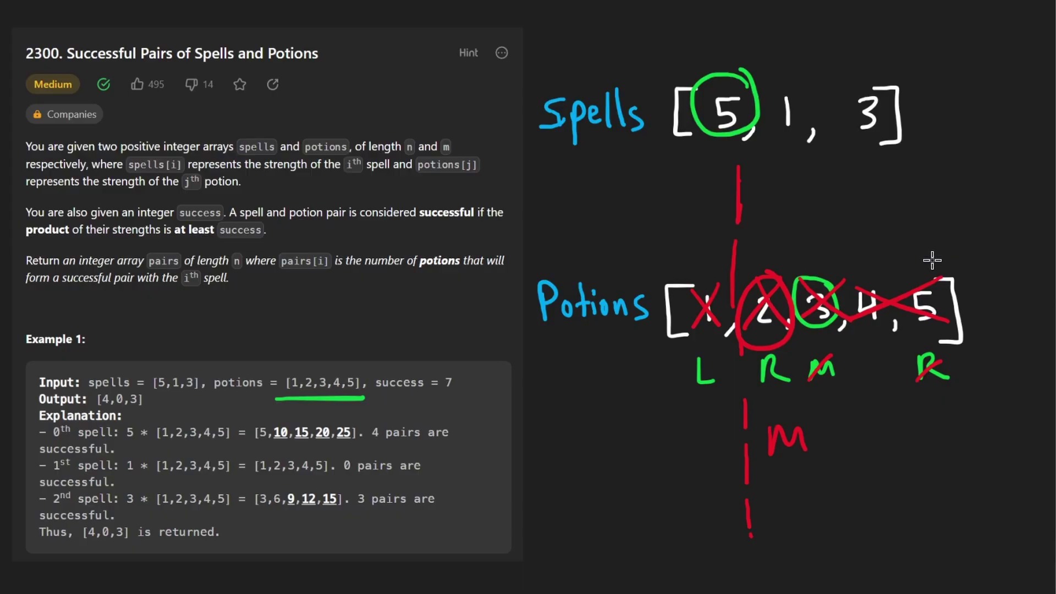
mouse_move(785, 195)
mouse_down()
mouse_move(772, 239)
mouse_move(792, 233)
mouse_up()
mouse_move(834, 204)
mouse_down()
mouse_move(822, 246)
mouse_move(835, 235)
mouse_up()
drag(837, 540, 790, 479)
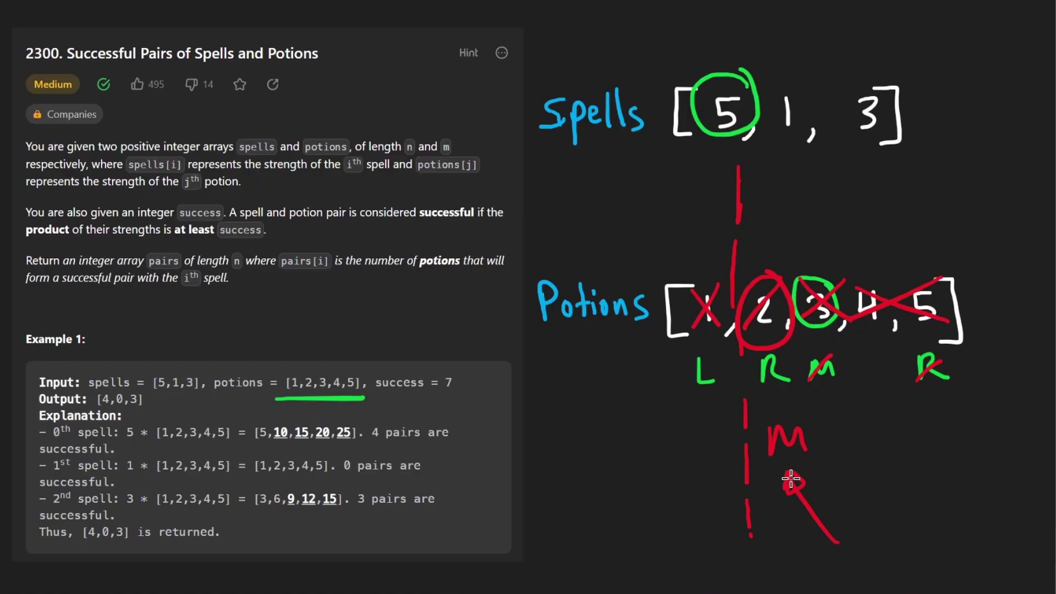
mouse_move(973, 293)
mouse_down()
mouse_move(718, 247)
mouse_move(957, 260)
mouse_up()
- Write index marks 0, 1 and 5 around the divider, undoing a stray arrow and 1
mouse_move(804, 423)
mouse_down()
mouse_move(780, 471)
mouse_move(801, 418)
mouse_up()
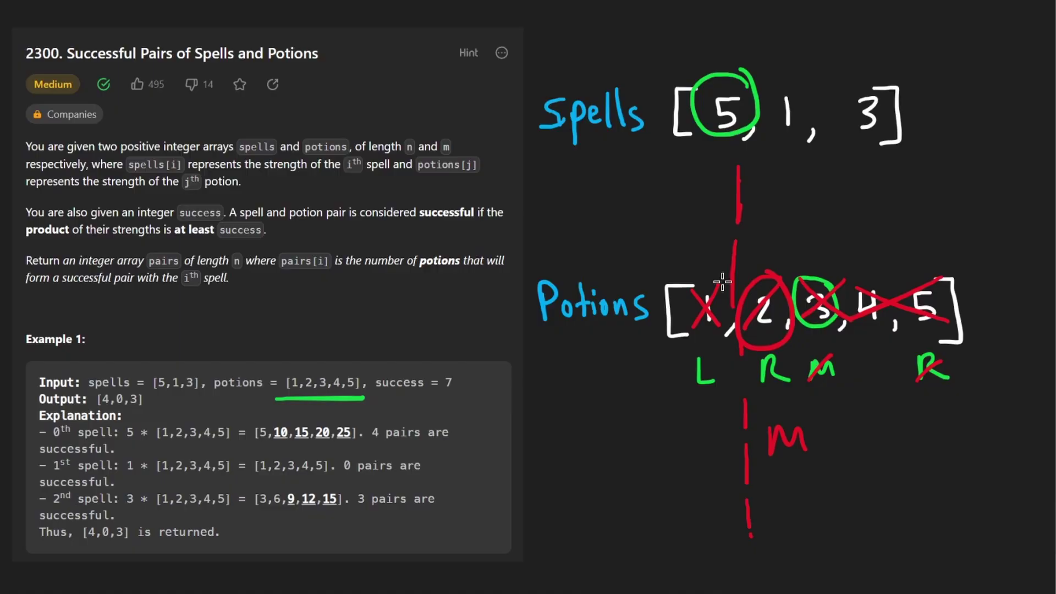
mouse_move(702, 436)
mouse_down()
mouse_move(707, 454)
mouse_move(701, 436)
mouse_up()
drag(785, 467, 784, 497)
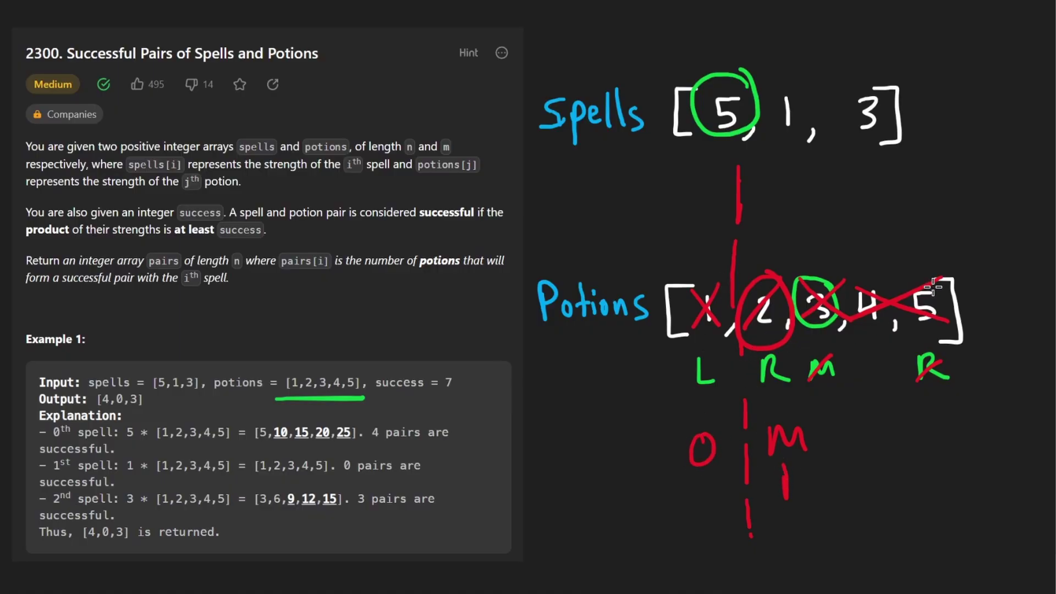
drag(992, 450, 950, 480)
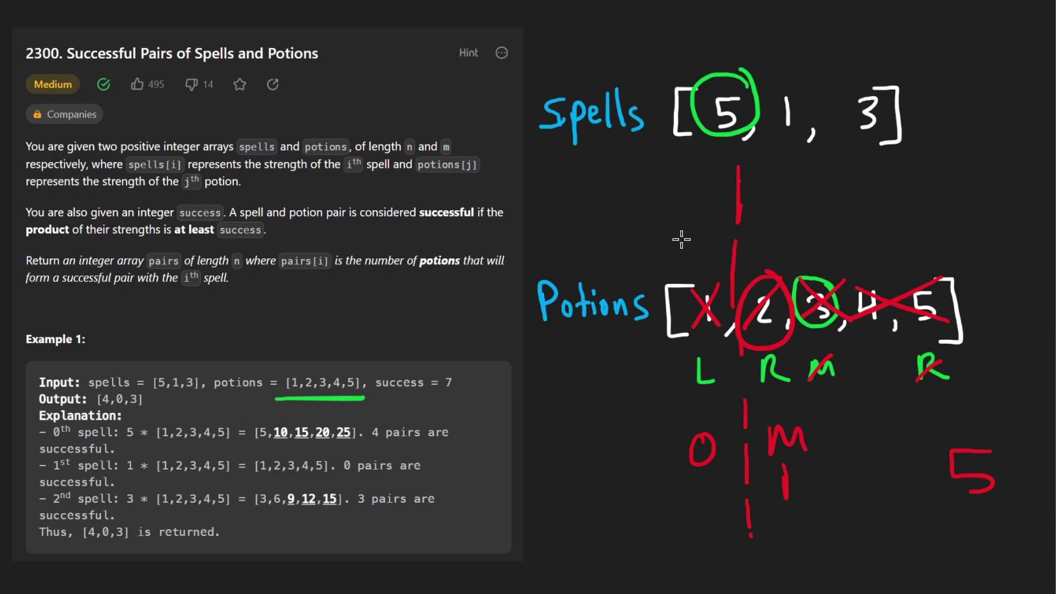
mouse_move(722, 223)
mouse_down()
mouse_move(656, 223)
mouse_move(680, 241)
mouse_move(726, 244)
mouse_up()
key(ctrl+z)
key(ctrl+z)
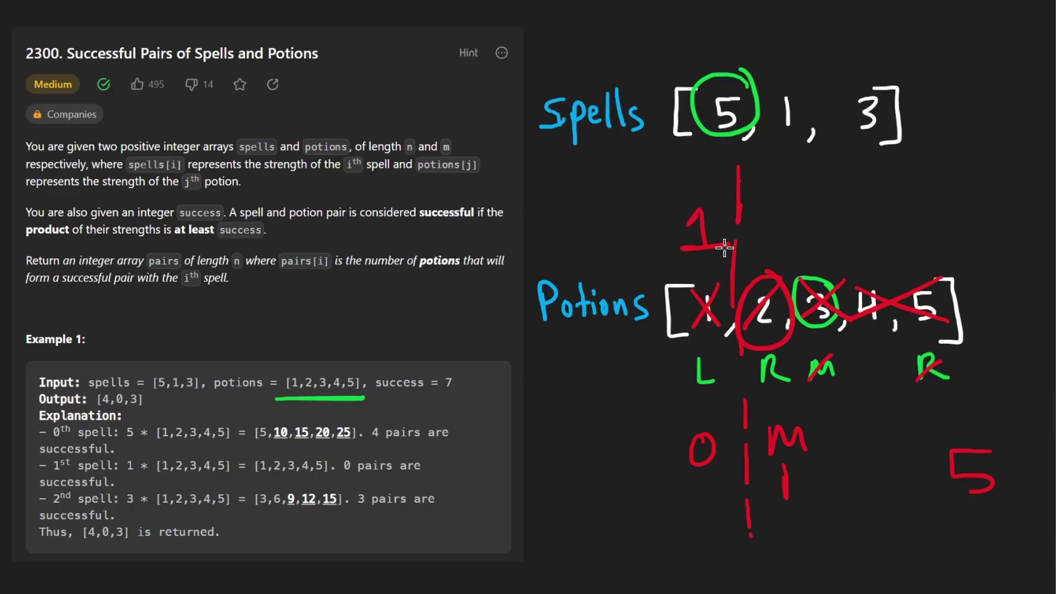
key(ctrl+z)
key(ctrl+z)
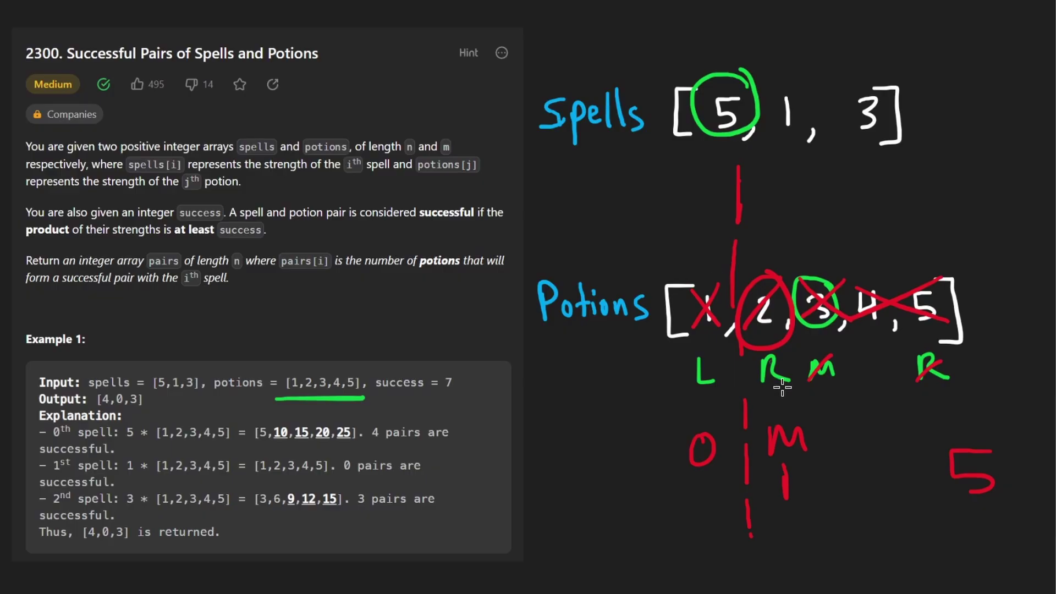
- Add index 2 beside the 1 below M, undoing the trial circle and arrows
drag(818, 432, 811, 415)
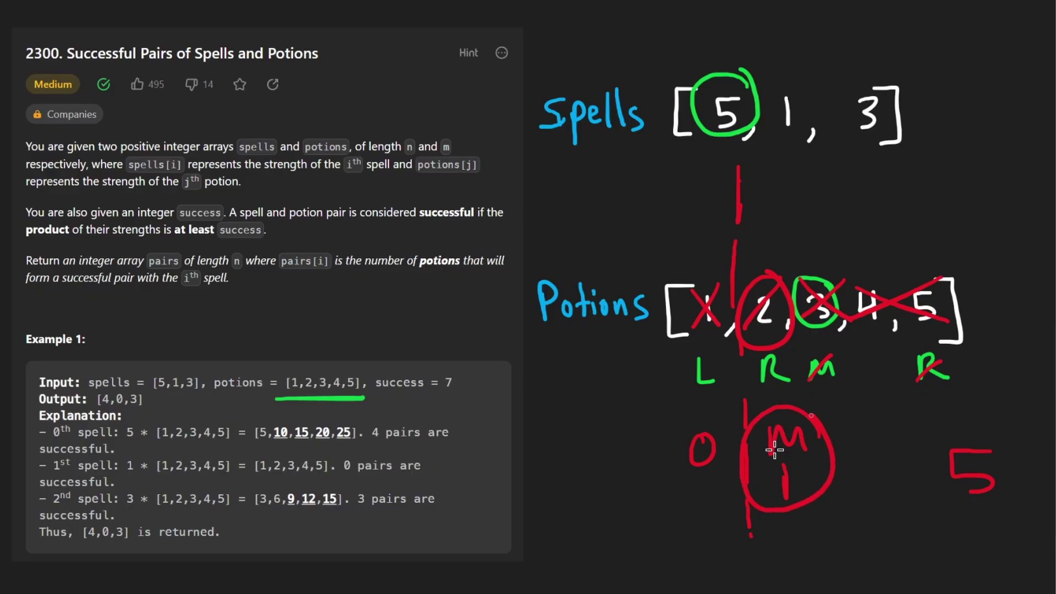
key(ctrl+z)
mouse_move(734, 485)
mouse_down()
mouse_move(674, 501)
mouse_move(718, 521)
mouse_up()
key(ctrl+z)
key(ctrl+z)
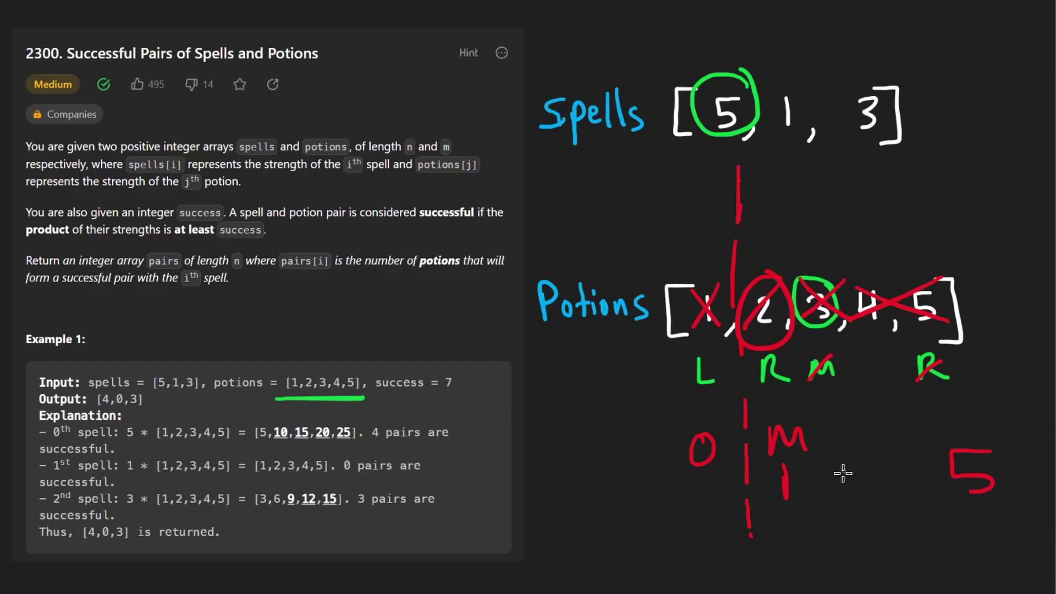
mouse_move(839, 475)
mouse_down()
mouse_move(869, 497)
mouse_move(680, 526)
mouse_move(723, 538)
mouse_up()
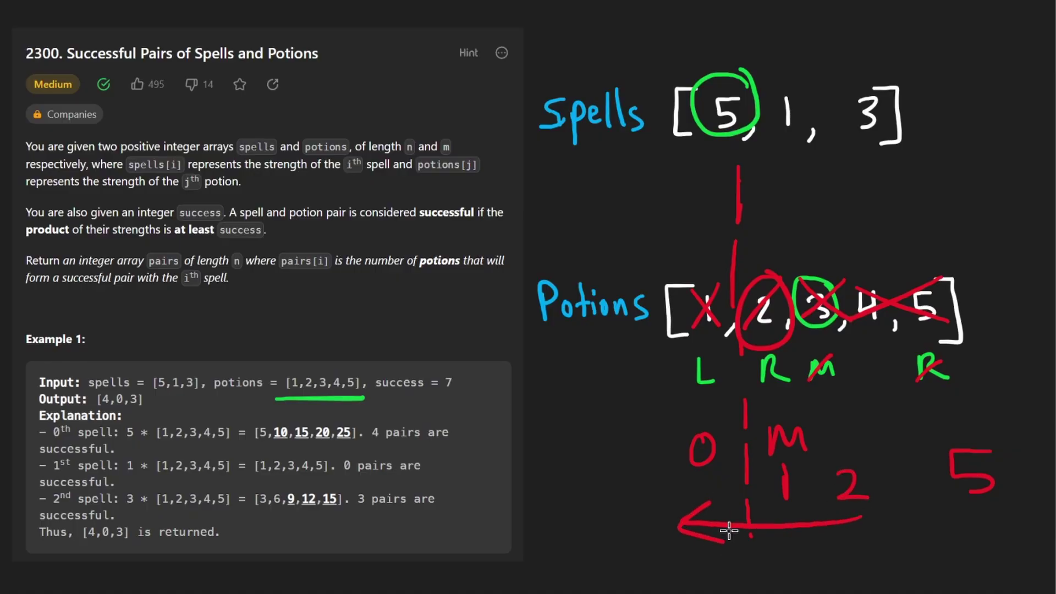
key(ctrl+z)
key(ctrl+z)
key(ctrl+z)
key(ctrl+z)
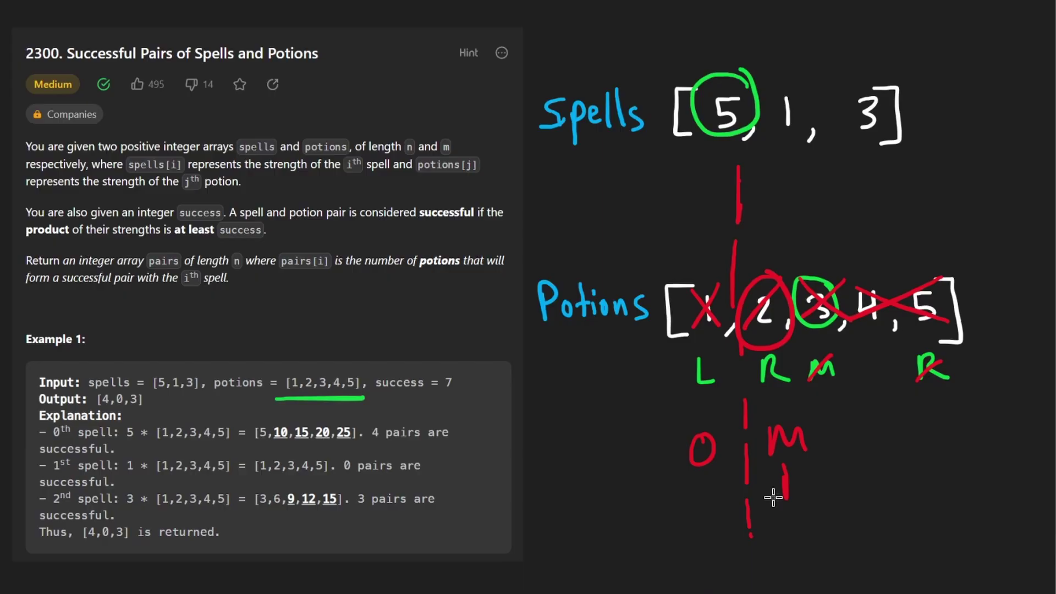
- Undo the potions ellipse, the arrow, the red 0, M and the circled 2
drag(963, 280, 952, 267)
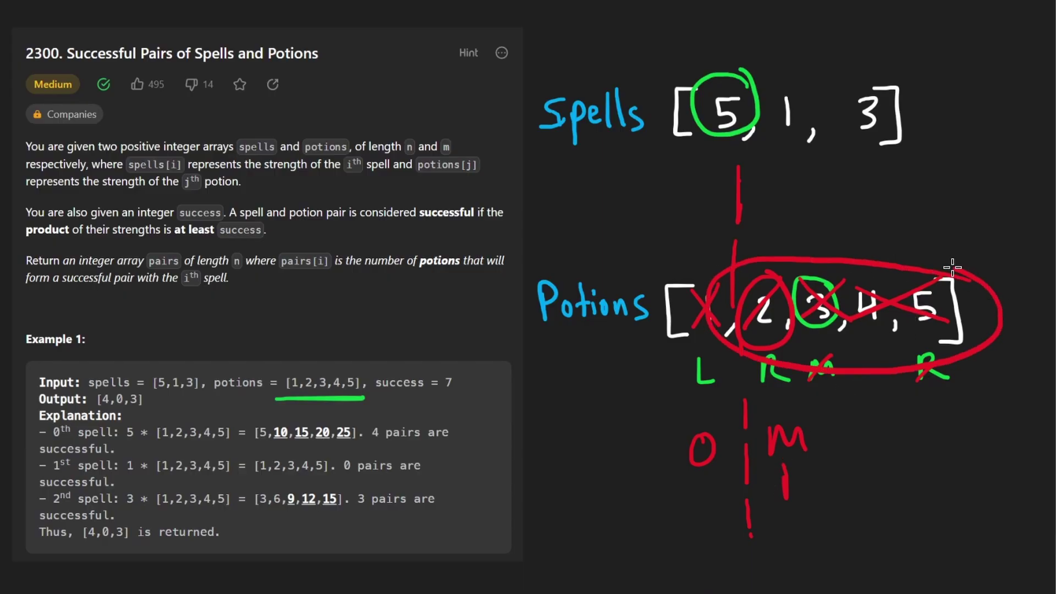
drag(719, 56, 728, 45)
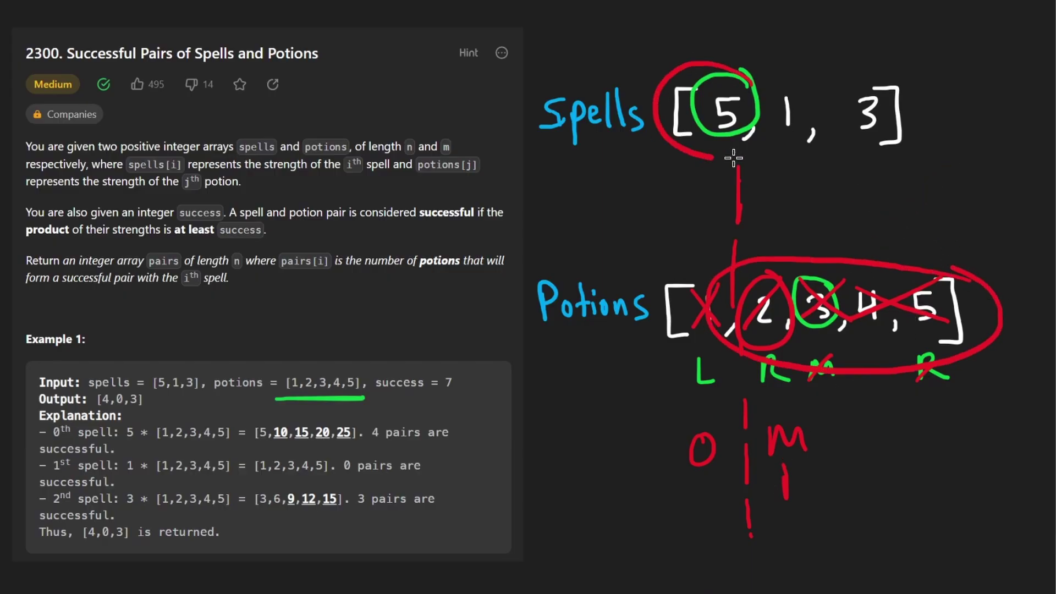
key(ctrl+z)
mouse_move(965, 164)
mouse_down()
mouse_move(877, 243)
mouse_move(893, 247)
mouse_move(874, 218)
mouse_up()
key(ctrl+z)
key(ctrl+z)
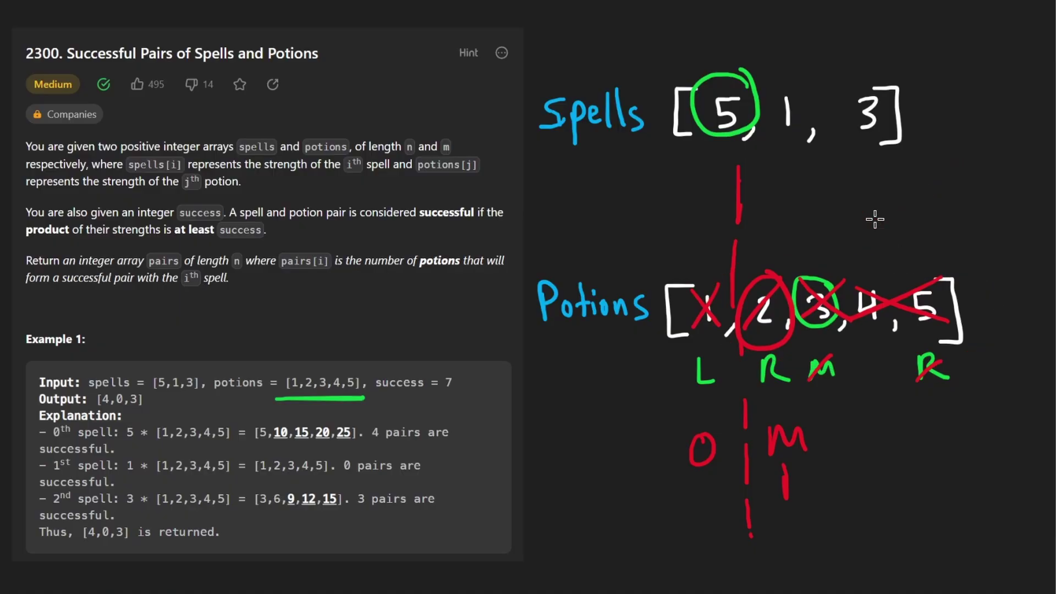
key(ctrl+z)
key(ctrl+z)
key(ctrl+z)
key(ctrl+z)
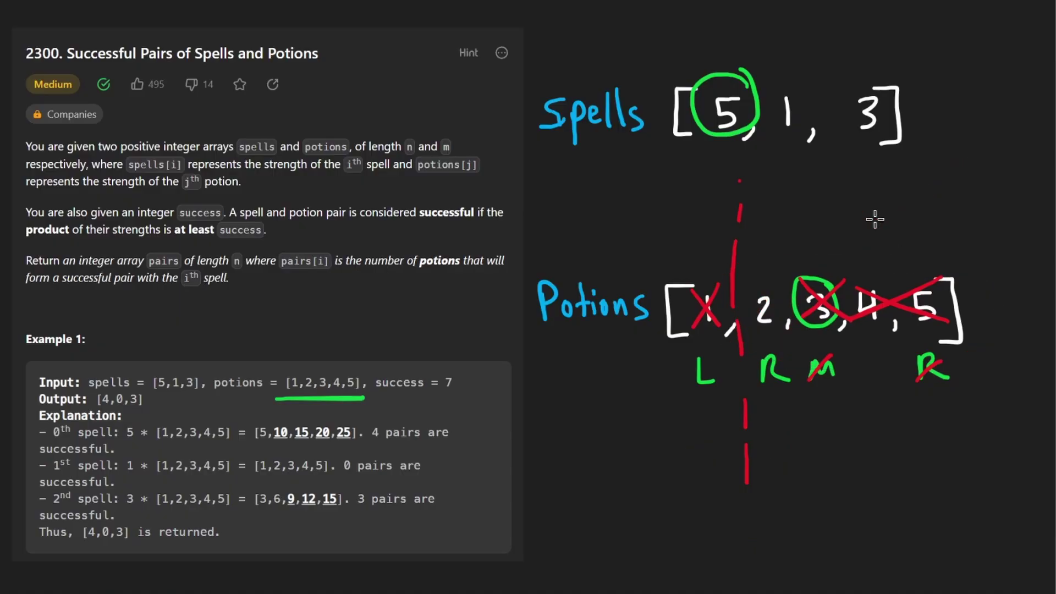
key(ctrl+z)
key(ctrl+z)
key(ctrl+z)
key(ctrl+z)
key(ctrl+z)
key(ctrl+z)
key(ctrl+z)
key(ctrl+z)
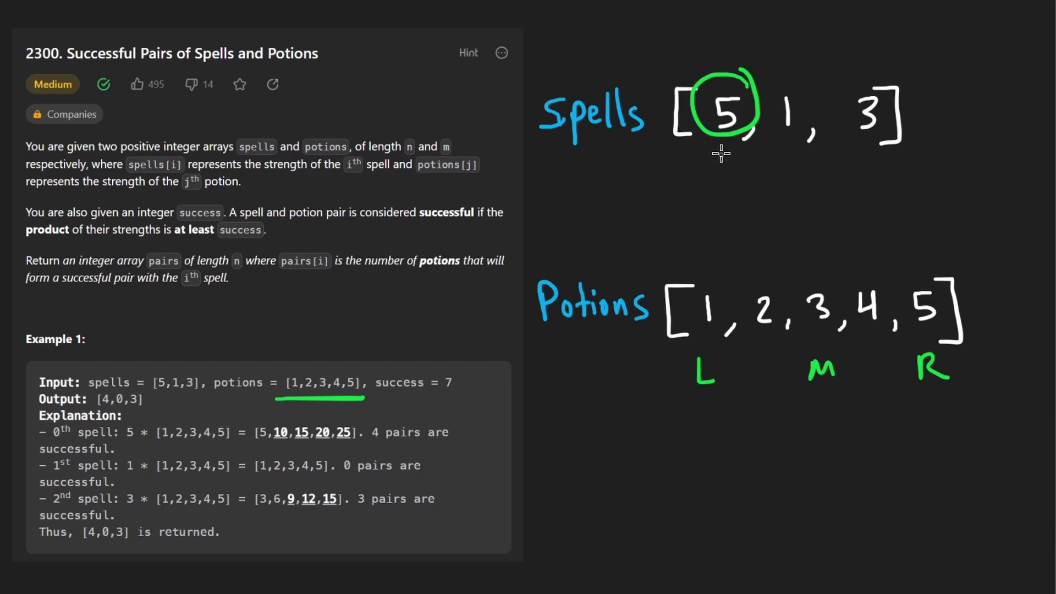
- Draw an arrow down from spell 5 and write 4 as its count
mouse_move(719, 151)
mouse_down()
mouse_move(720, 178)
mouse_move(731, 163)
mouse_move(688, 237)
mouse_up()
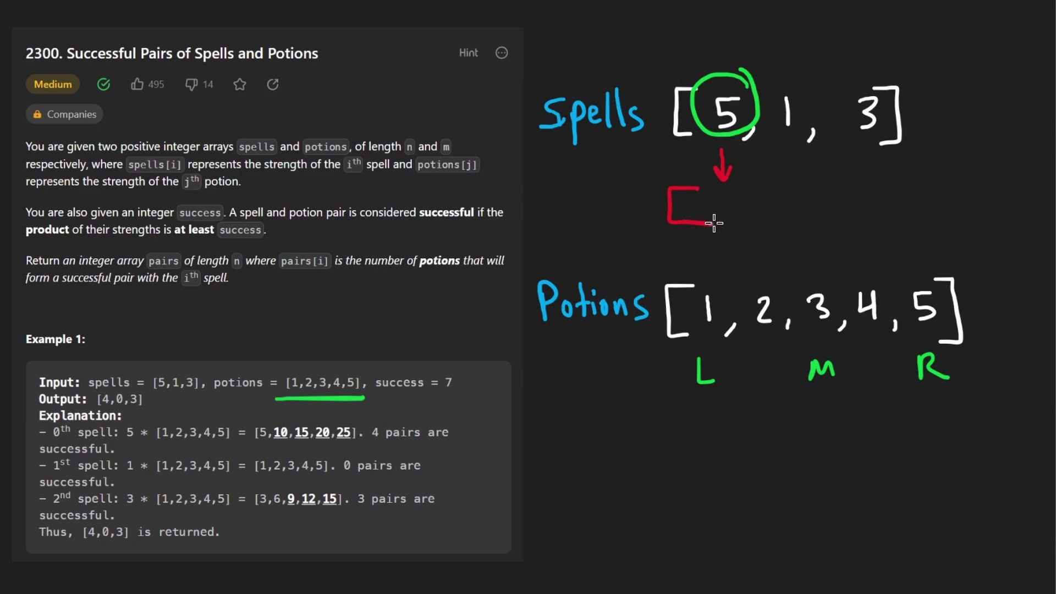
drag(716, 191, 733, 216)
drag(726, 191, 725, 224)
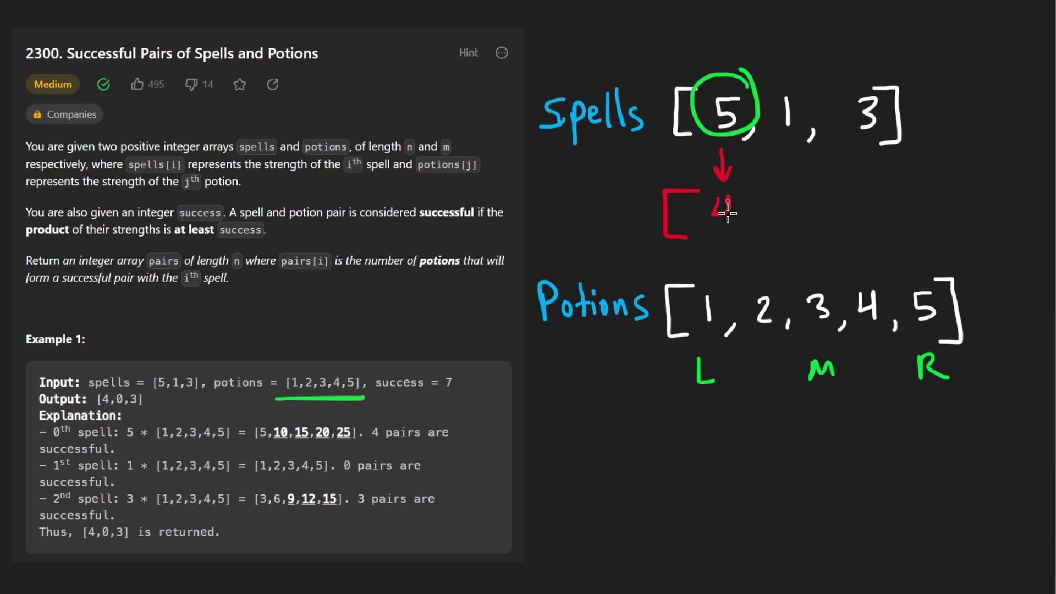
drag(939, 280, 926, 266)
key(ctrl+z)
drag(738, 76, 726, 82)
key(ctrl+z)
drag(784, 75, 812, 93)
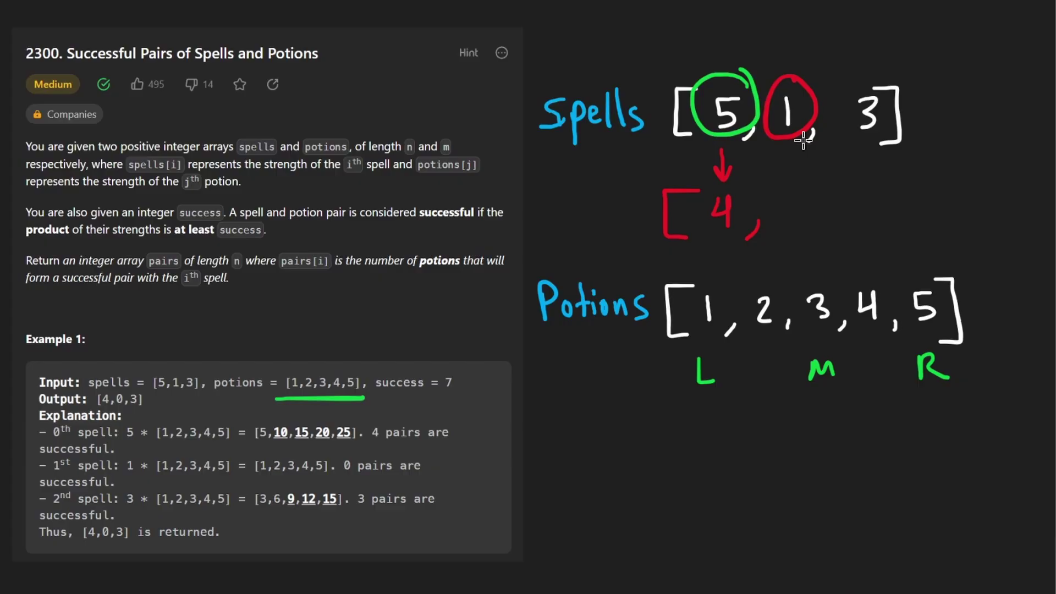
key(ctrl+z)
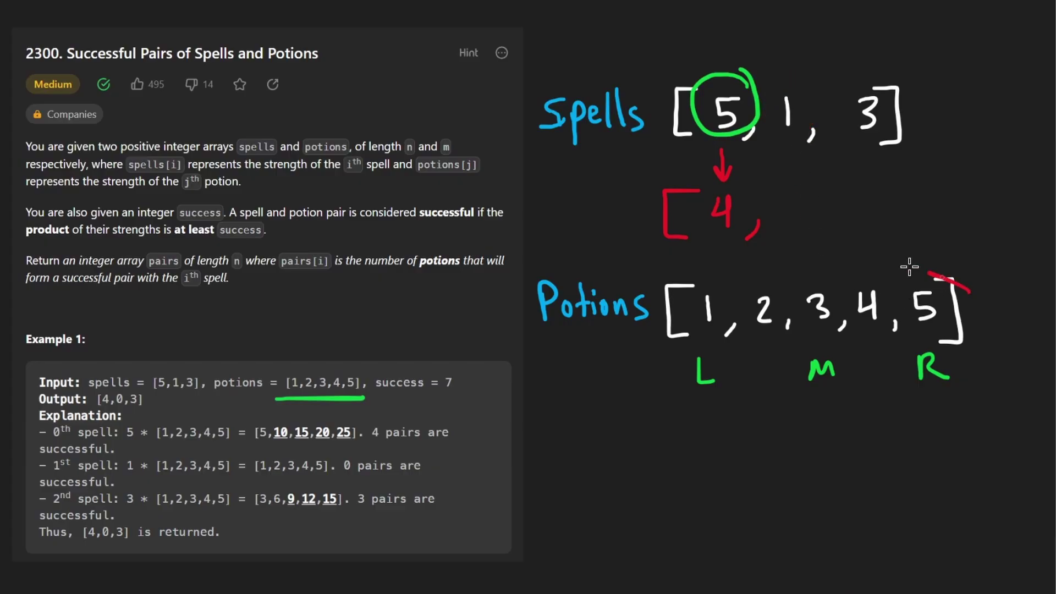
drag(915, 262, 939, 269)
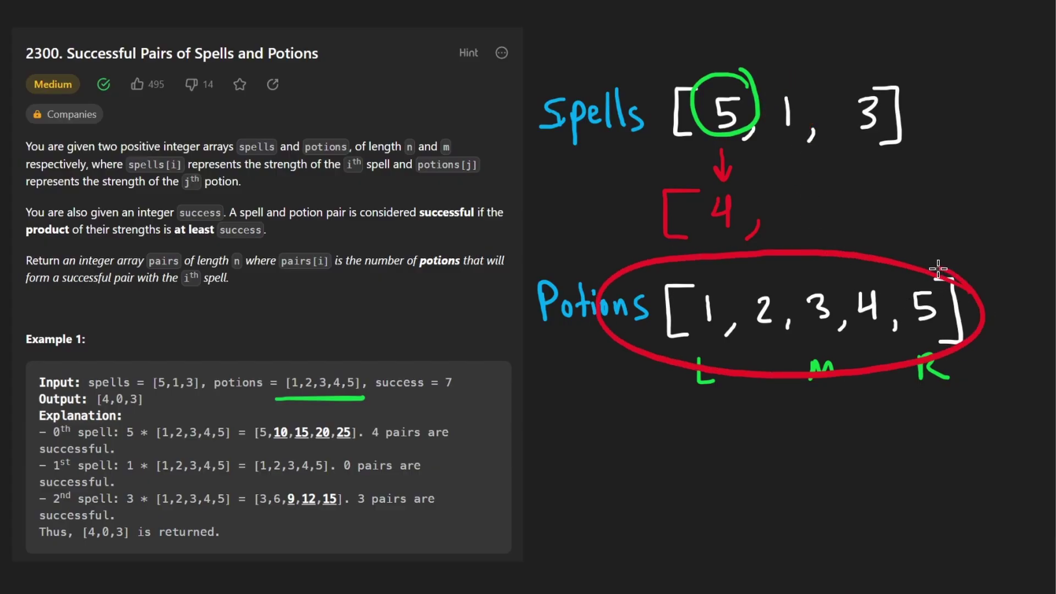
key(ctrl+z)
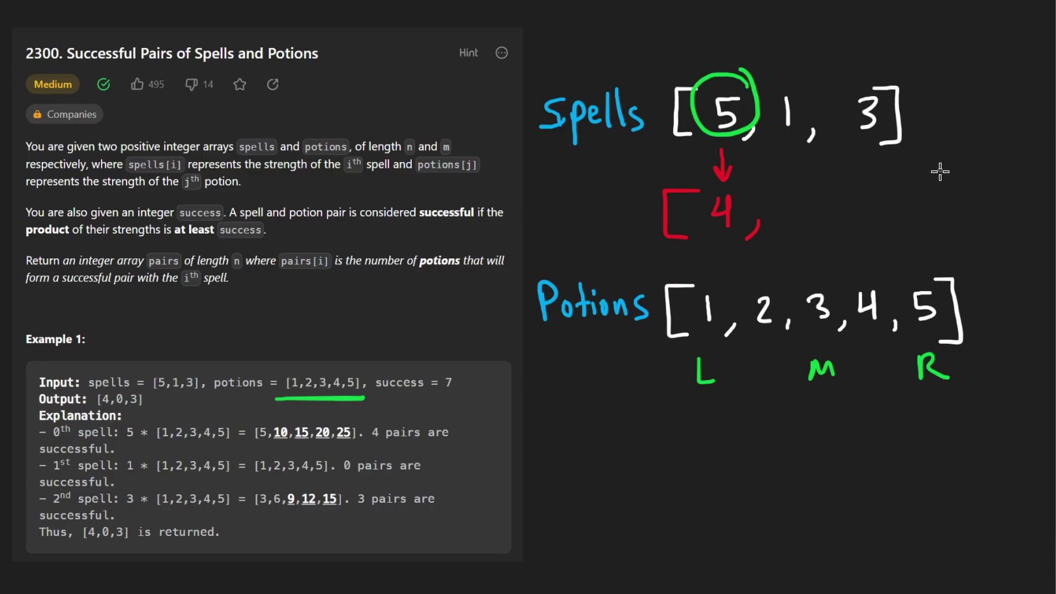
- Compare spell 1 with the largest potion 5 as 1.5, then undo those marks
mouse_move(939, 171)
mouse_down()
mouse_move(924, 292)
mouse_move(903, 318)
mouse_move(941, 285)
mouse_up()
drag(784, 87, 819, 104)
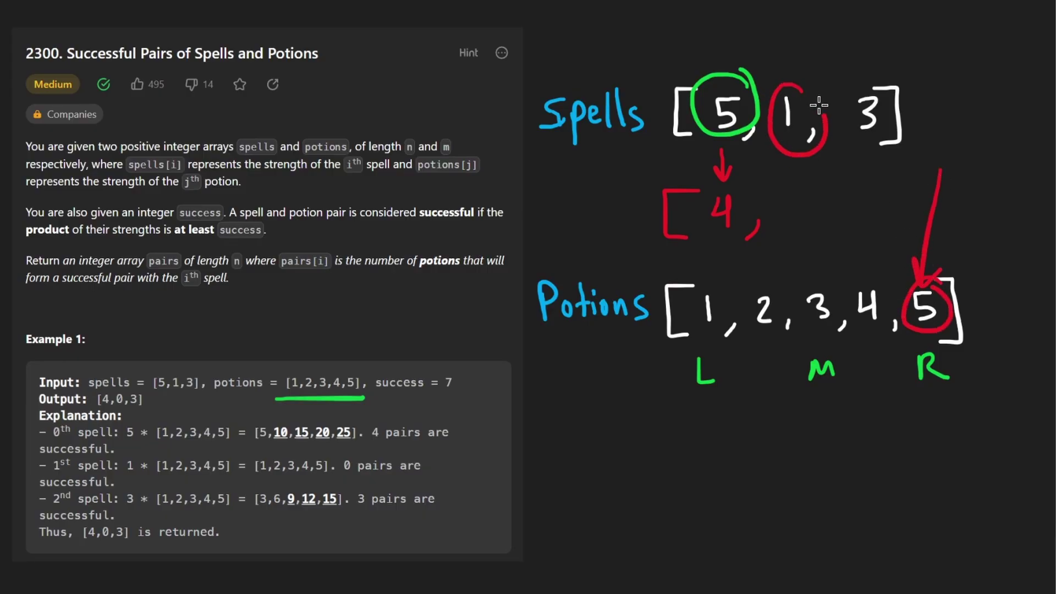
drag(616, 459, 617, 497)
click(645, 485)
drag(700, 458, 678, 496)
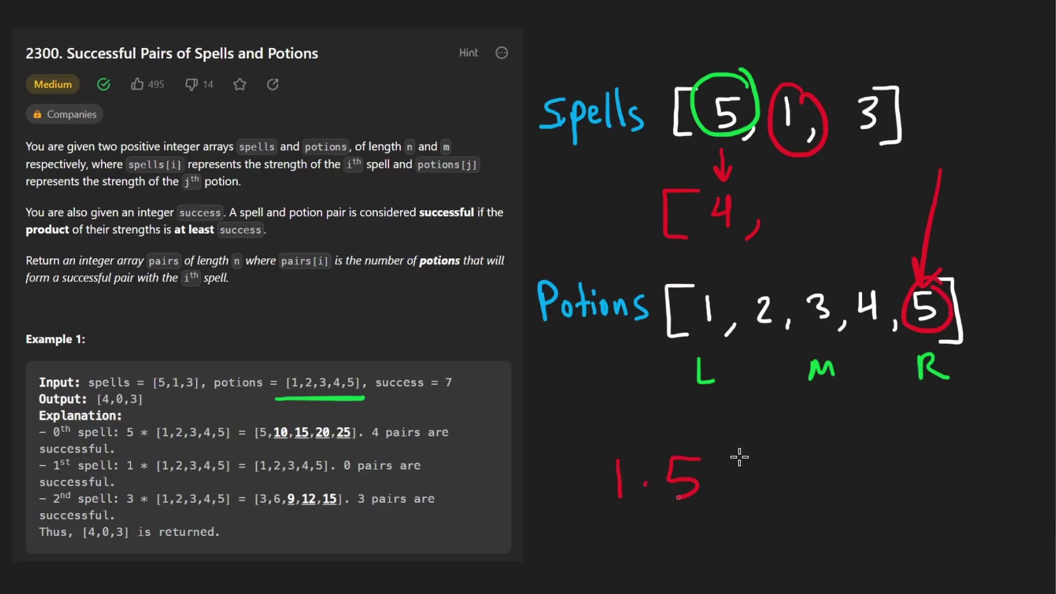
drag(739, 458, 733, 487)
drag(736, 495, 764, 490)
key(ctrl+z)
key(ctrl+z)
key(ctrl+z)
key(ctrl+z)
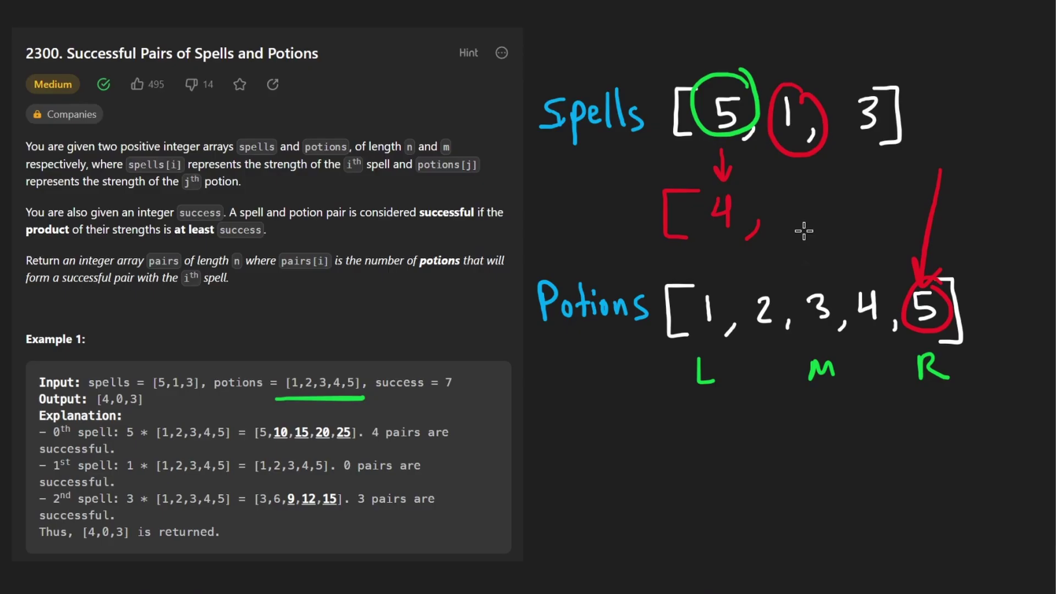
key(ctrl+z)
key(ctrl+z)
key(ctrl+z)
- Write 0 and a comma as spell 1's count, noting 0,3 in the expected Output
drag(792, 192, 789, 220)
drag(831, 212, 819, 233)
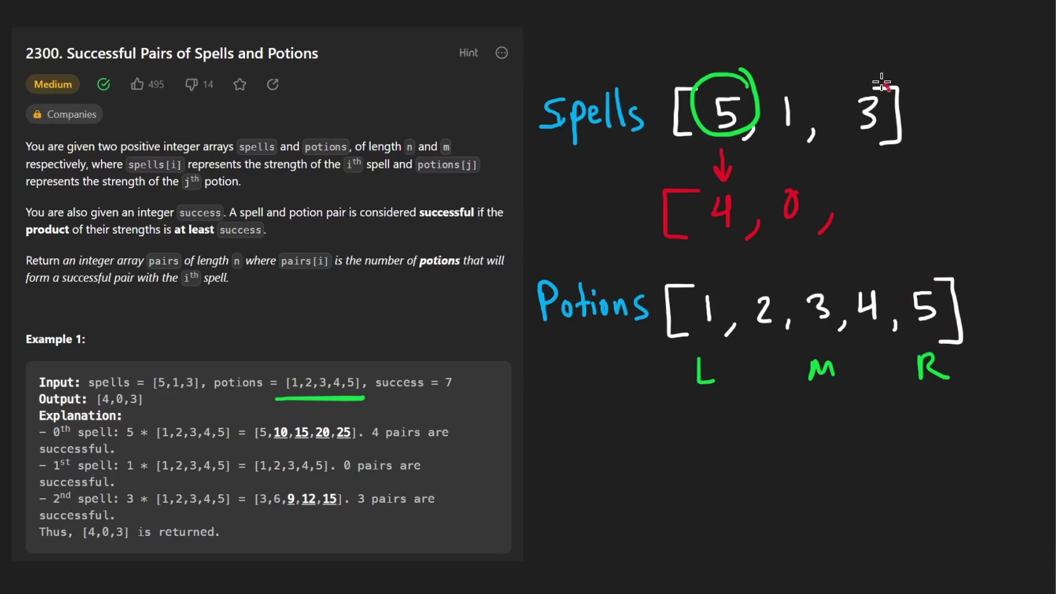
drag(880, 83, 883, 85)
key(ctrl+z)
drag(149, 388, 150, 387)
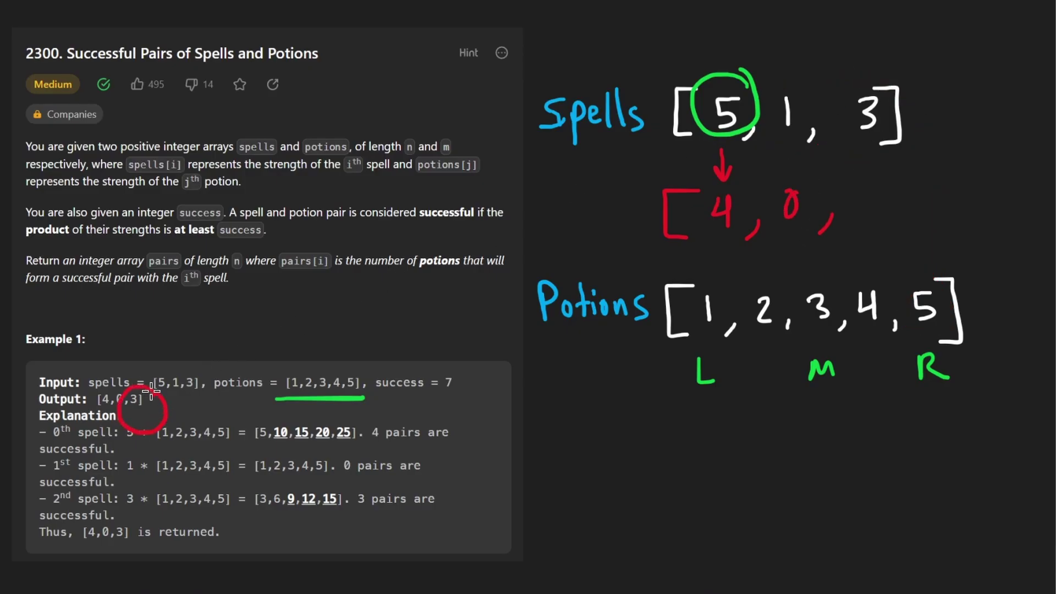
key(ctrl+z)
- Write 3 for spell 3, close the array bracket, and clear the leftover red circles
drag(861, 191, 860, 224)
drag(881, 177, 897, 231)
drag(952, 285, 960, 287)
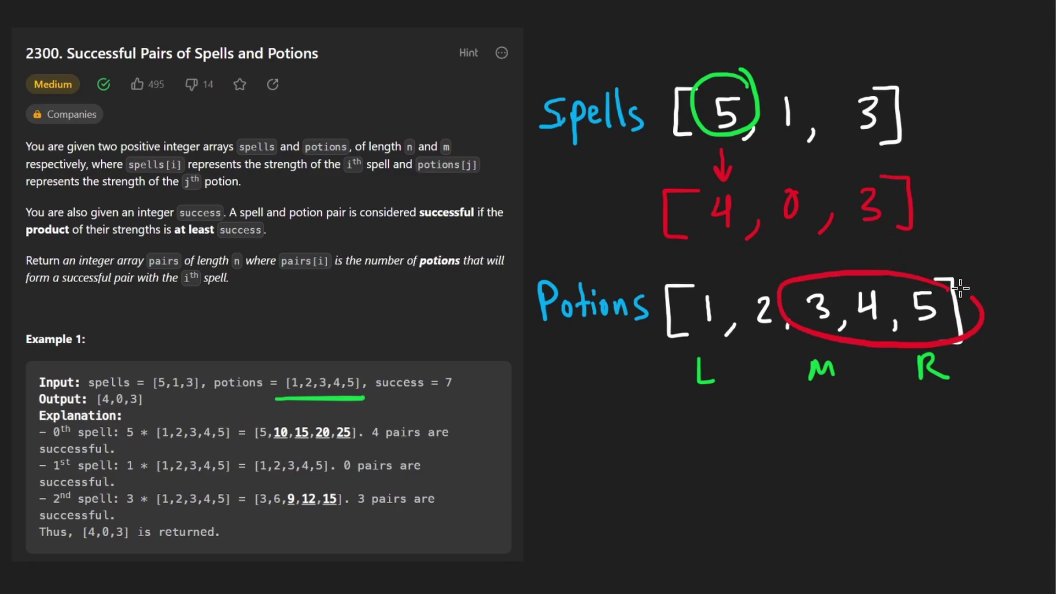
drag(899, 81, 895, 84)
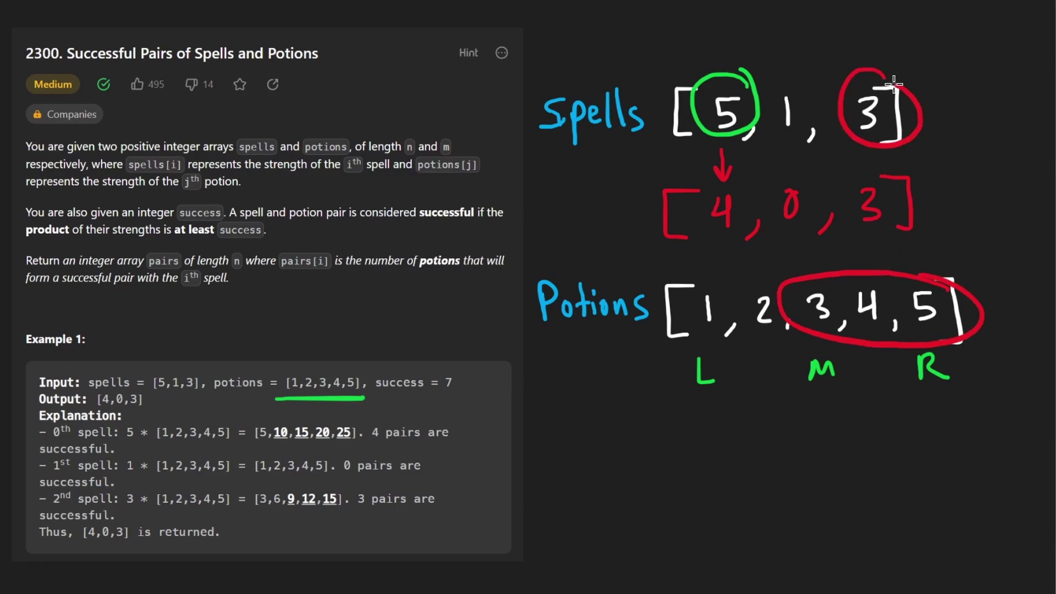
key(ctrl+z)
key(ctrl+z)
drag(767, 285, 757, 281)
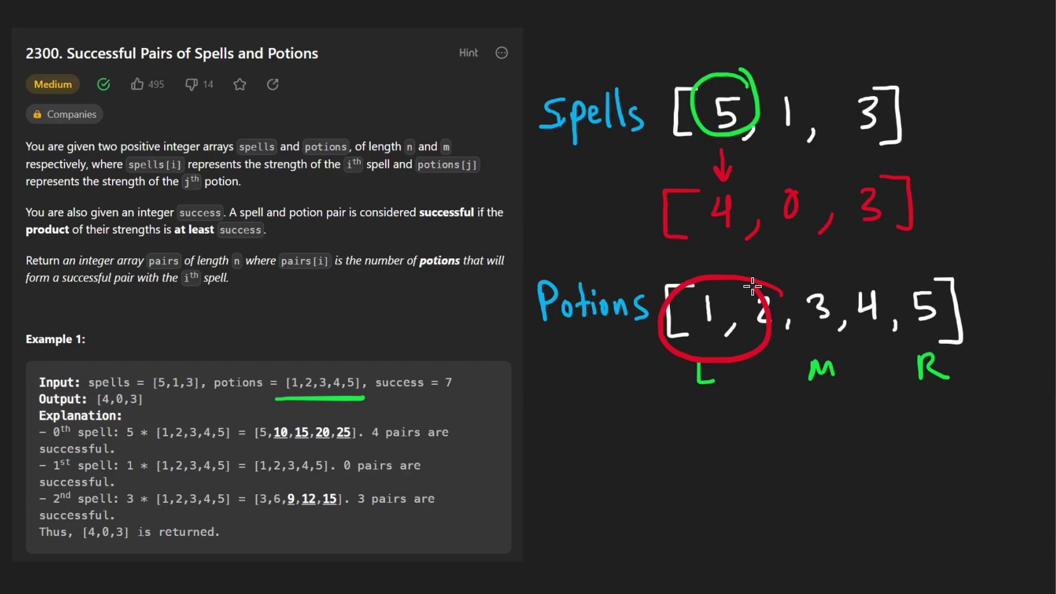
drag(872, 97, 881, 67)
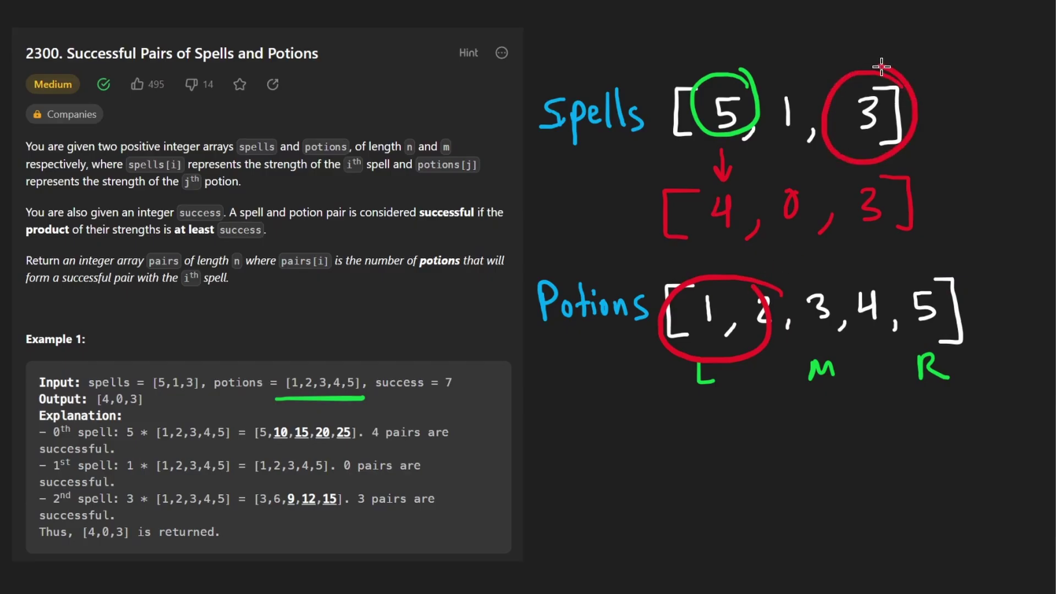
key(ctrl+z)
key(ctrl+z)
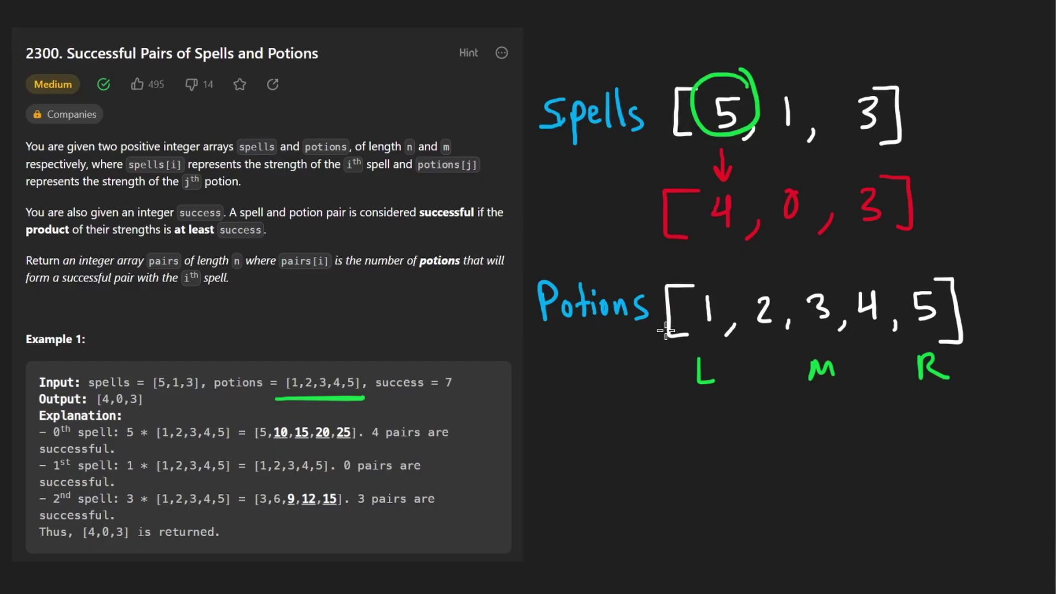
- Sketch the mlogm sorting and logm search costs, undoing stray ellipses around Potions
mouse_move(981, 290)
mouse_down()
mouse_move(504, 314)
mouse_move(966, 445)
mouse_move(982, 282)
mouse_up()
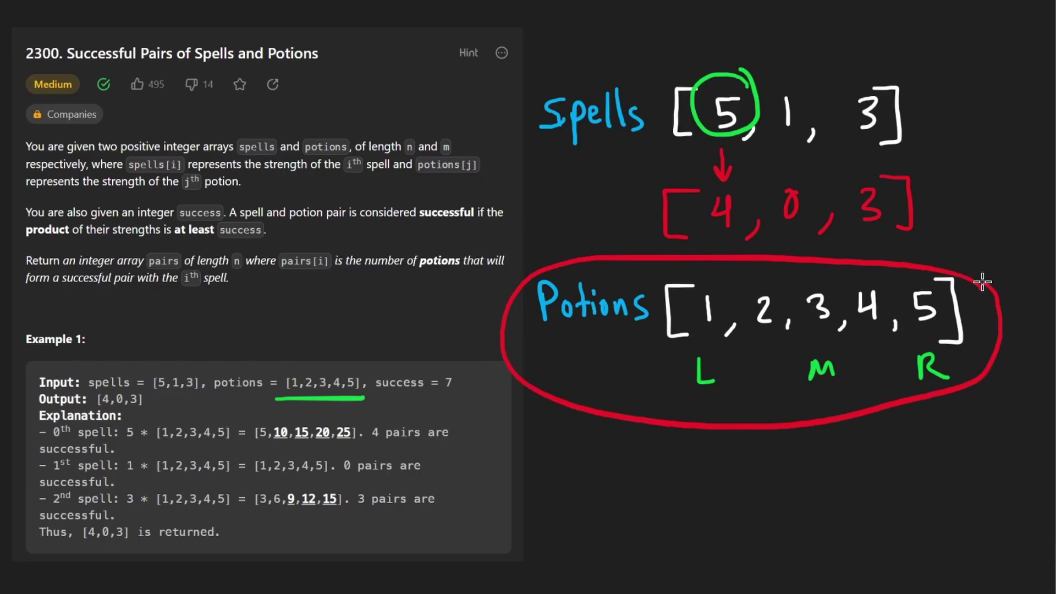
key(ctrl+z)
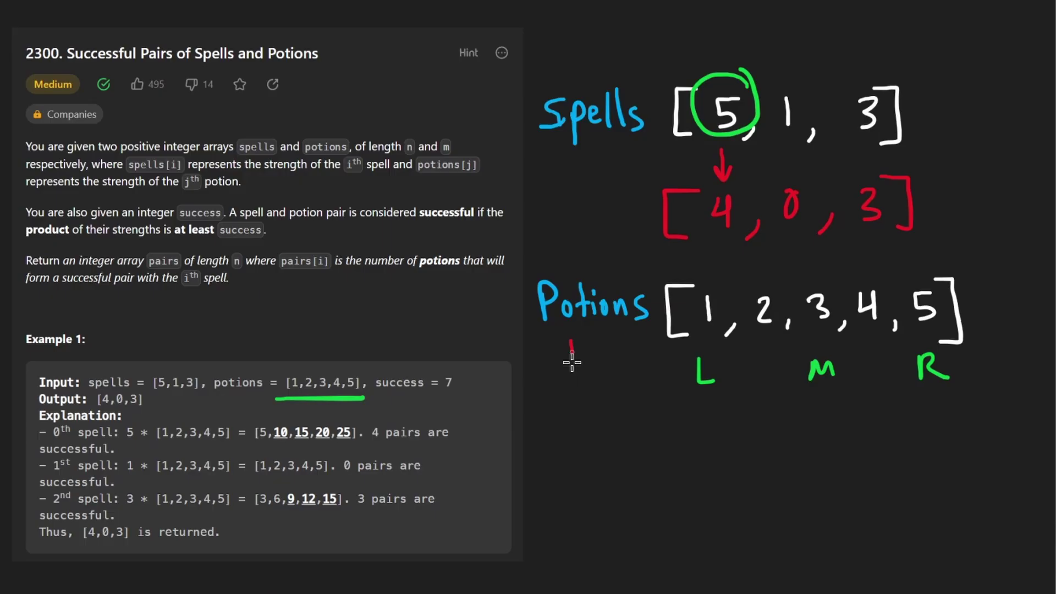
drag(569, 363, 607, 362)
key(ctrl+z)
mouse_move(782, 500)
mouse_down()
mouse_move(798, 488)
mouse_move(820, 500)
mouse_up()
mouse_move(827, 454)
mouse_down()
mouse_move(830, 500)
mouse_move(863, 483)
mouse_move(875, 528)
mouse_move(911, 486)
mouse_move(933, 495)
mouse_up()
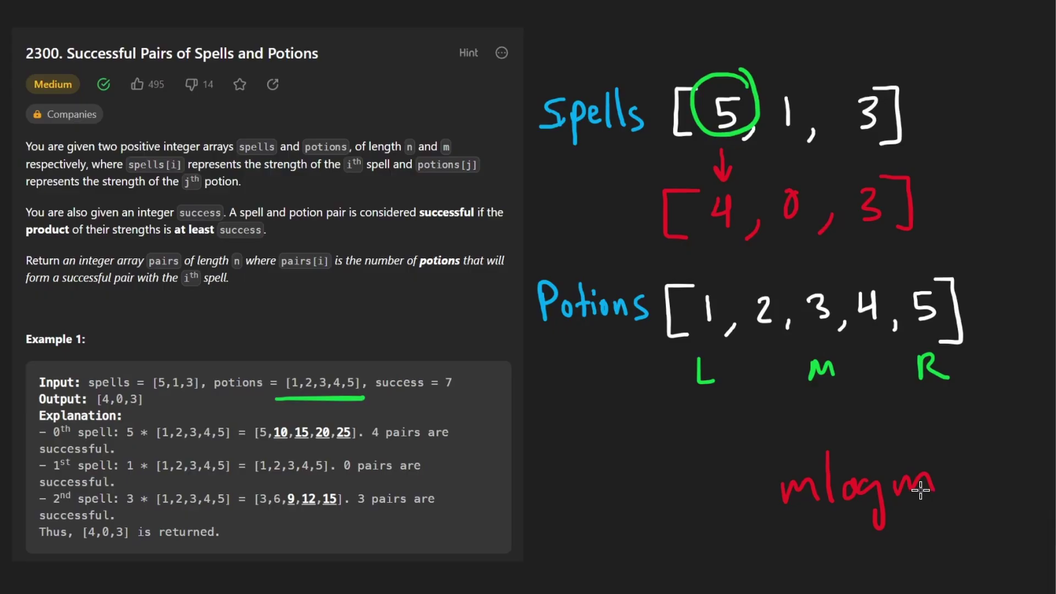
mouse_move(773, 77)
mouse_down()
mouse_move(688, 52)
mouse_move(796, 116)
mouse_move(747, 67)
mouse_up()
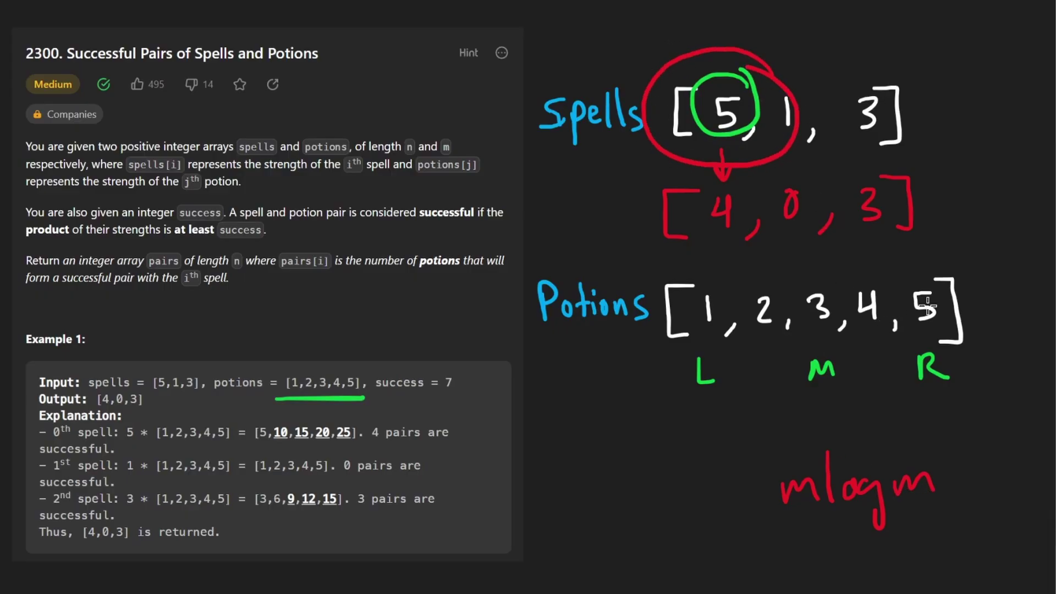
mouse_move(981, 284)
mouse_down()
mouse_move(861, 248)
mouse_move(547, 302)
mouse_move(1016, 306)
mouse_move(977, 273)
mouse_up()
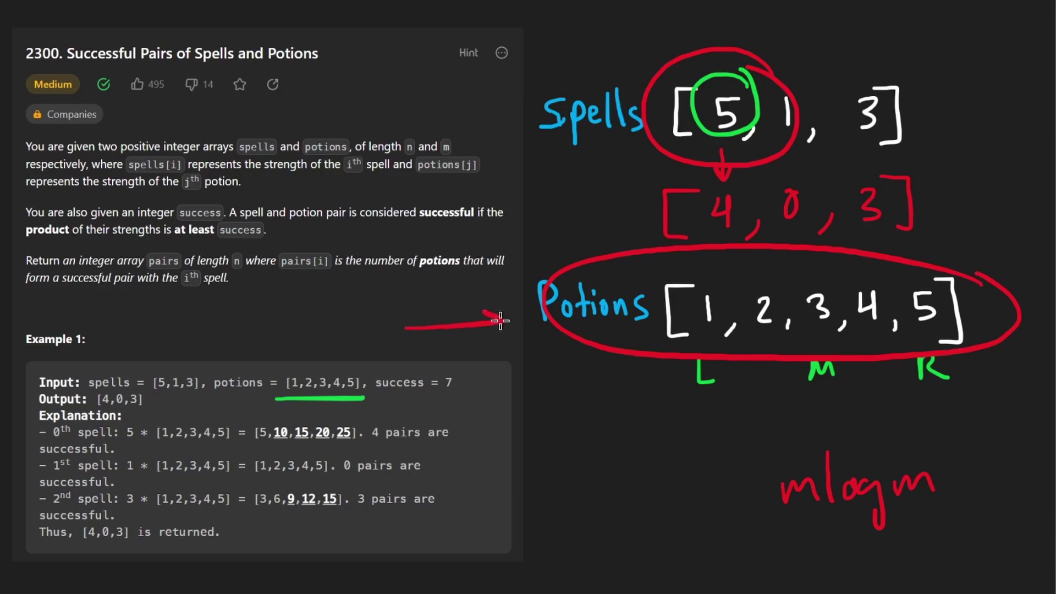
key(ctrl+z)
drag(627, 456, 629, 511)
mouse_move(648, 485)
mouse_down()
mouse_move(656, 530)
mouse_move(707, 503)
mouse_up()
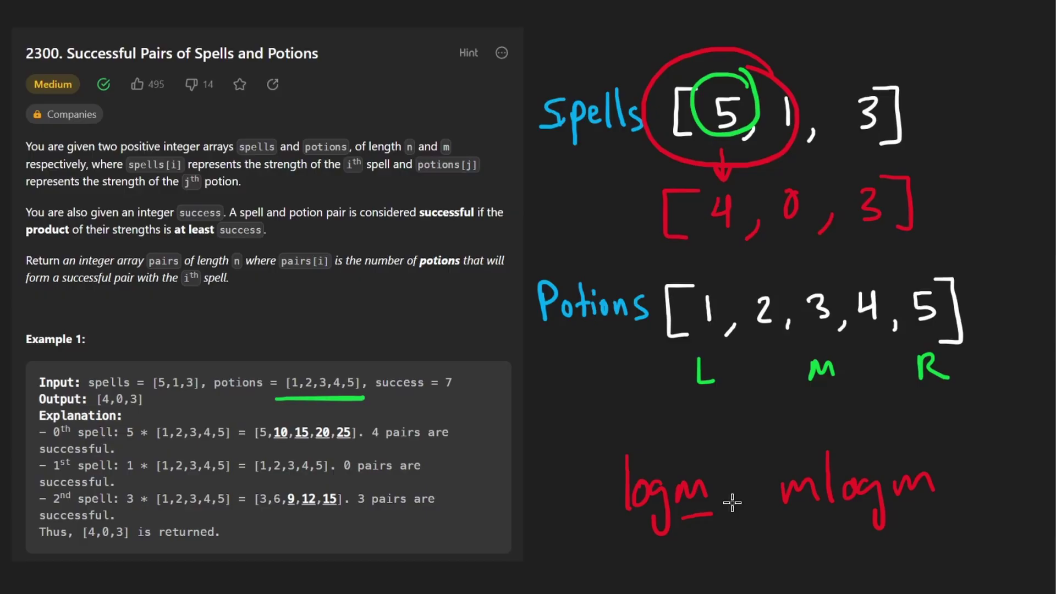
mouse_move(984, 295)
mouse_down()
mouse_move(434, 294)
mouse_move(970, 286)
mouse_up()
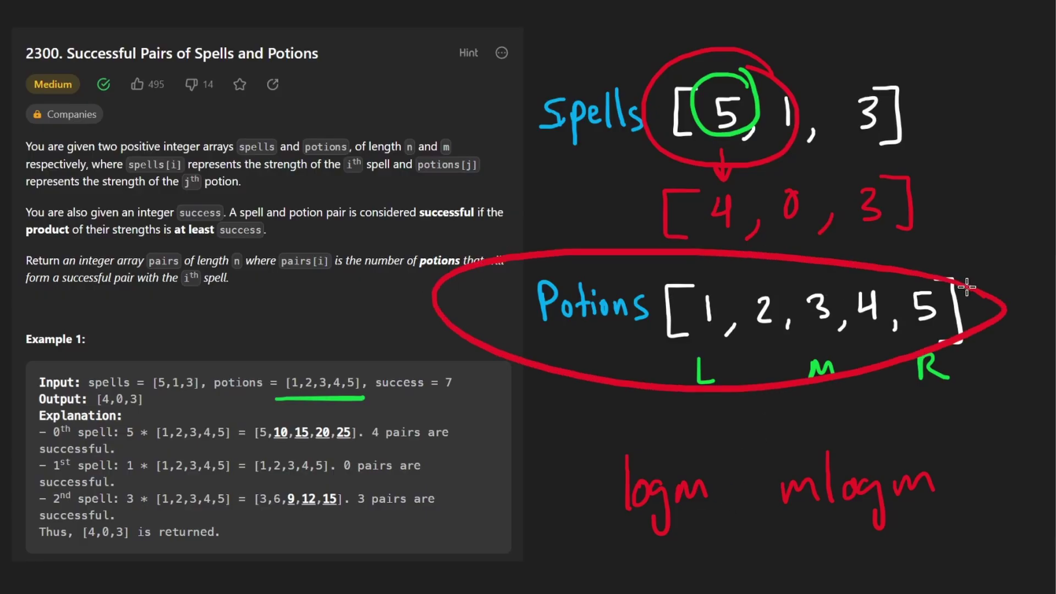
key(ctrl+z)
- Try an nlogm term with a plus sign, then undo those strokes
drag(941, 74, 949, 85)
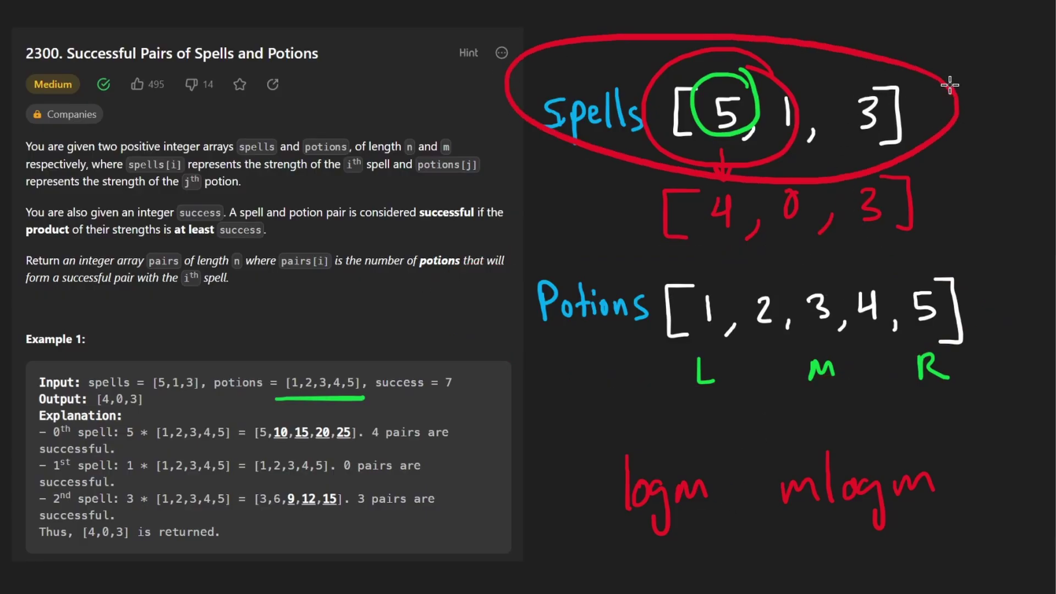
drag(552, 232, 589, 224)
key(ctrl+z)
key(ctrl+z)
drag(587, 505, 609, 505)
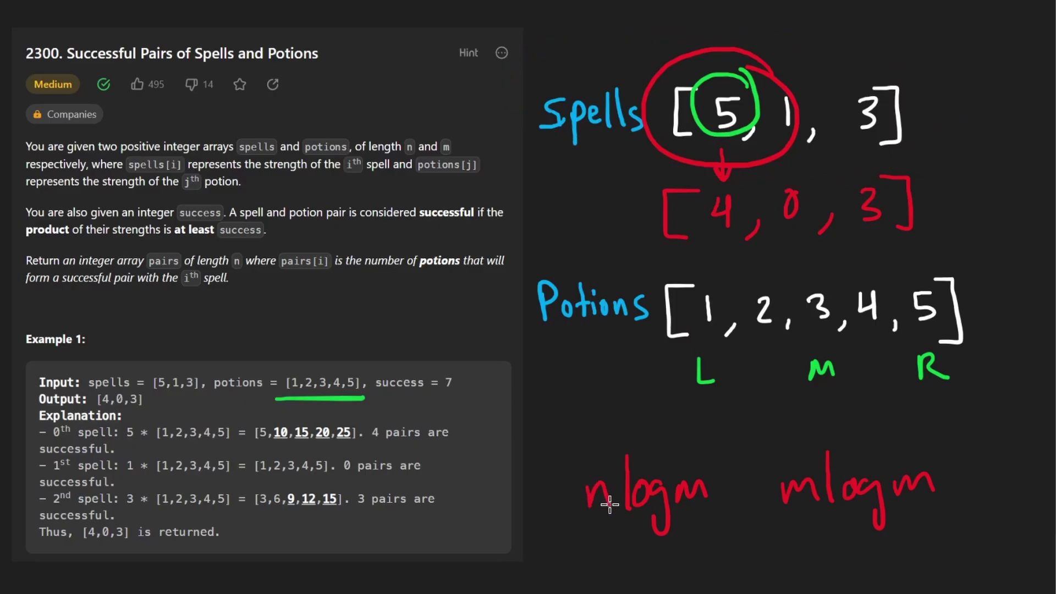
drag(702, 431, 698, 455)
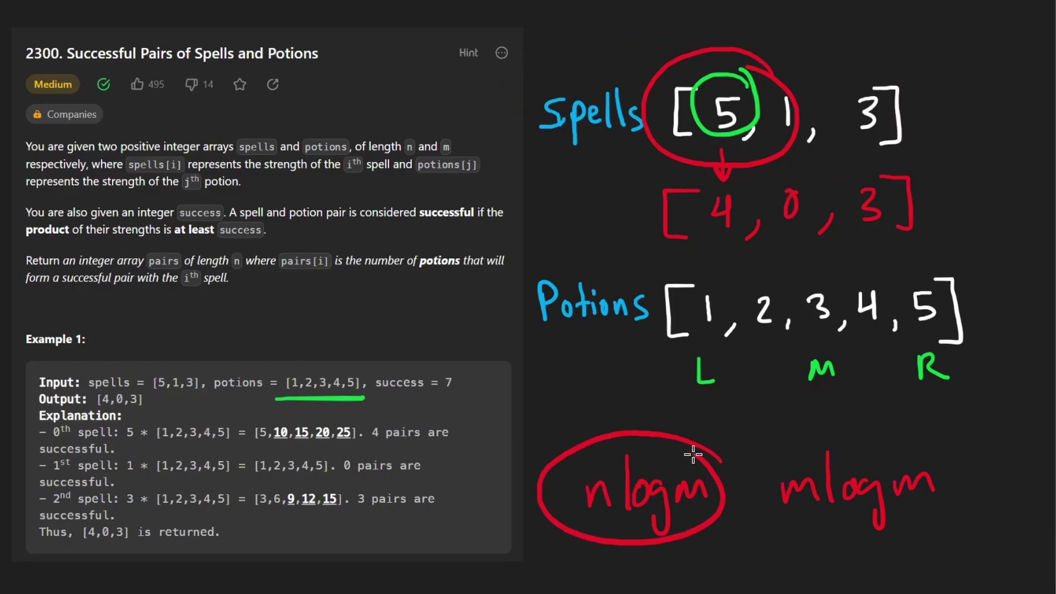
key(ctrl+z)
drag(747, 479, 747, 503)
drag(737, 492, 754, 490)
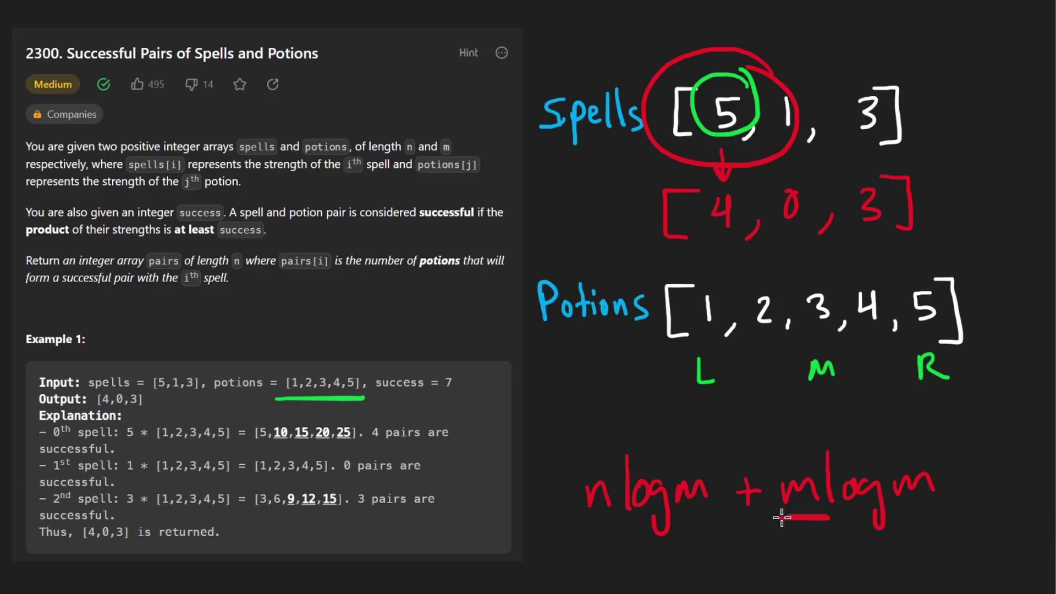
drag(948, 454, 833, 456)
key(ctrl+z)
key(ctrl+z)
key(ctrl+z)
key(ctrl+z)
key(ctrl+z)
key(ctrl+z)
key(ctrl+z)
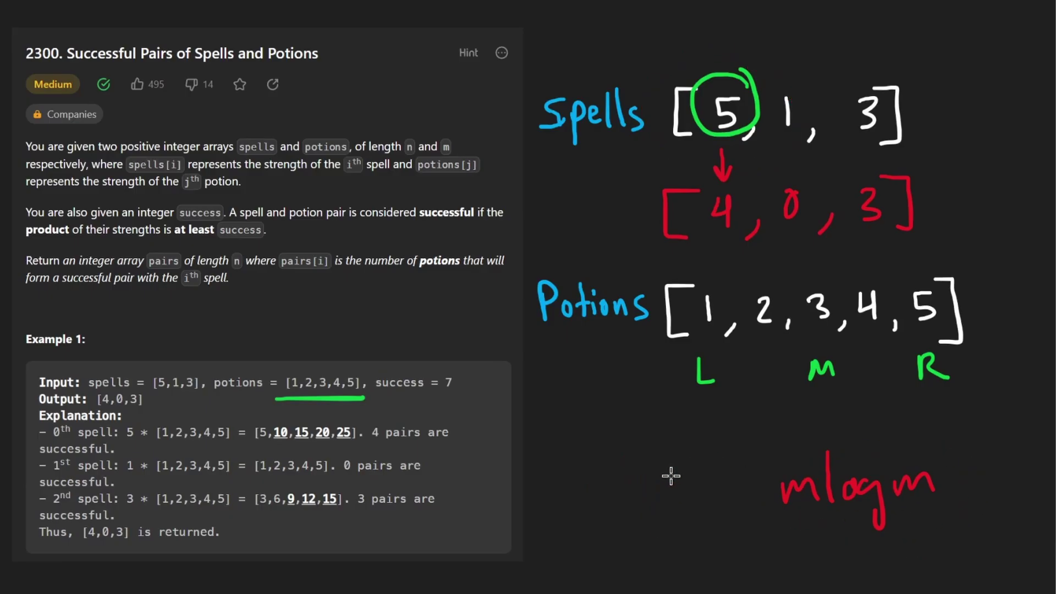
key(ctrl+z)
key(ctrl+z)
key(ctrl+z)
key(ctrl+z)
key(ctrl+z)
- Write n+m(logm) beneath Potions and box it, undoing a stray brace
drag(615, 512, 667, 493)
mouse_move(657, 482)
mouse_down()
mouse_move(657, 505)
mouse_move(710, 499)
mouse_up()
mouse_move(774, 450)
mouse_down()
mouse_move(748, 528)
mouse_move(775, 516)
mouse_up()
drag(807, 483, 825, 537)
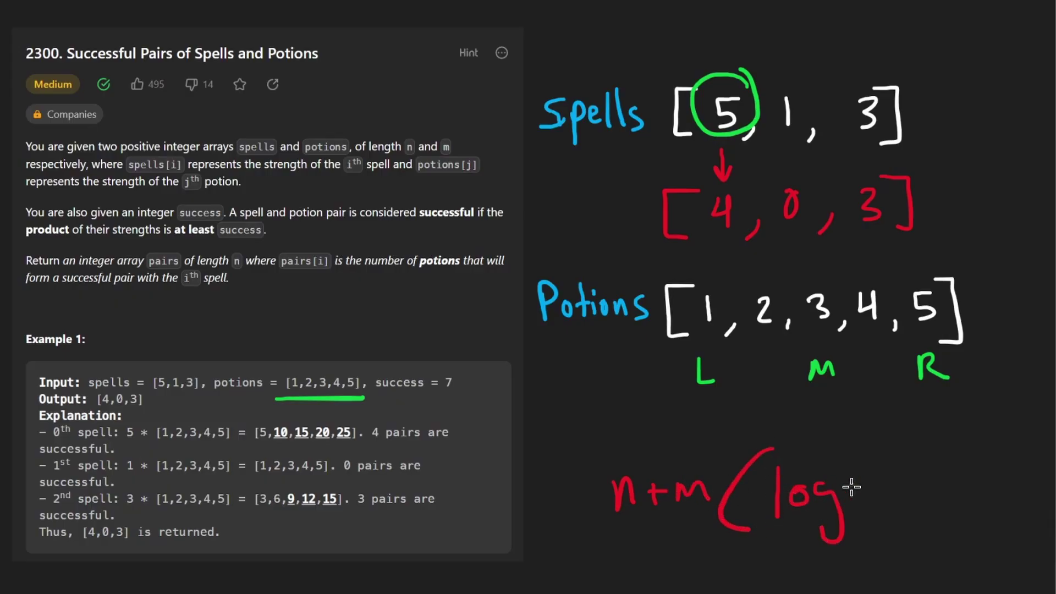
drag(854, 499, 883, 495)
drag(881, 455, 911, 516)
mouse_move(976, 445)
mouse_down()
mouse_move(633, 537)
mouse_move(966, 451)
mouse_up()
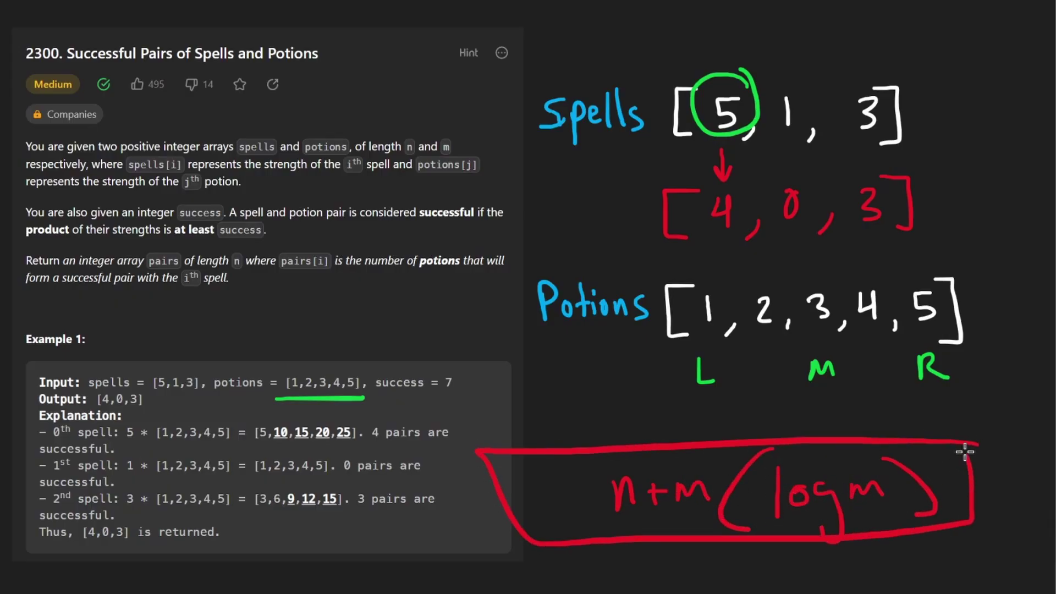
drag(541, 87, 594, 400)
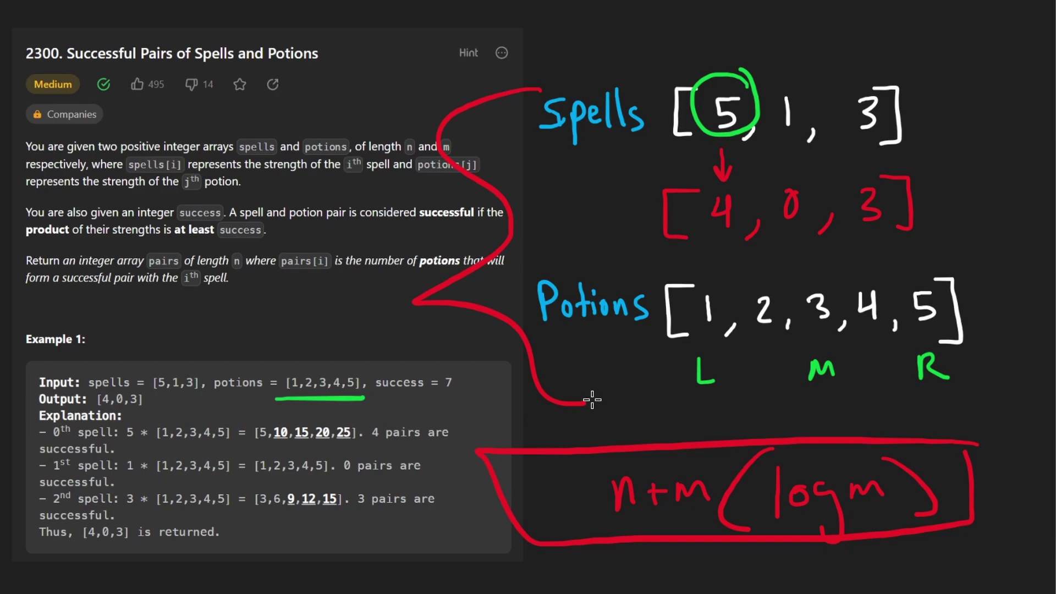
key(ctrl+z)
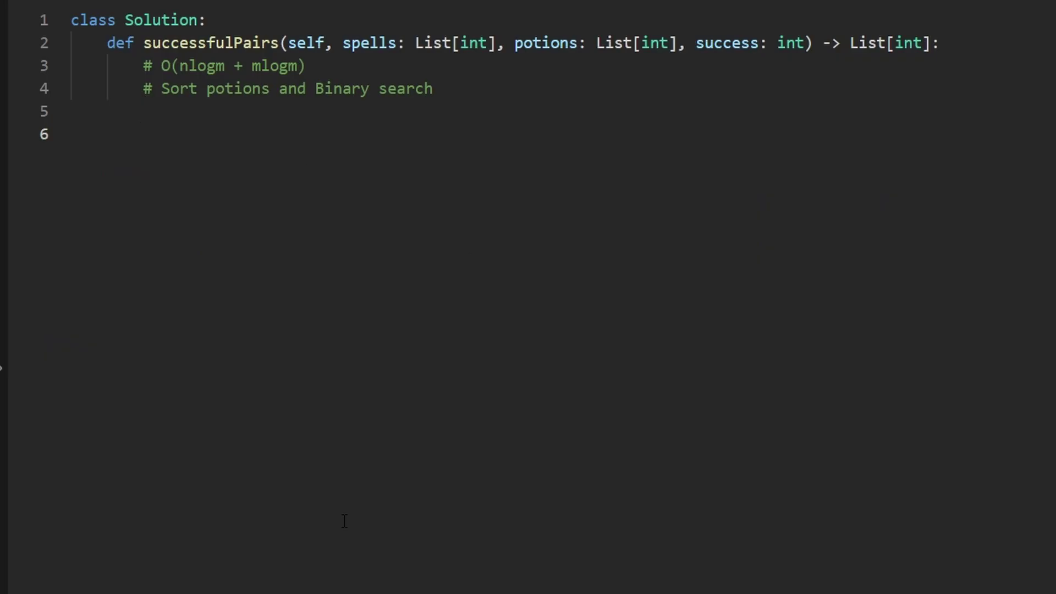
text(po)
text(tions.)
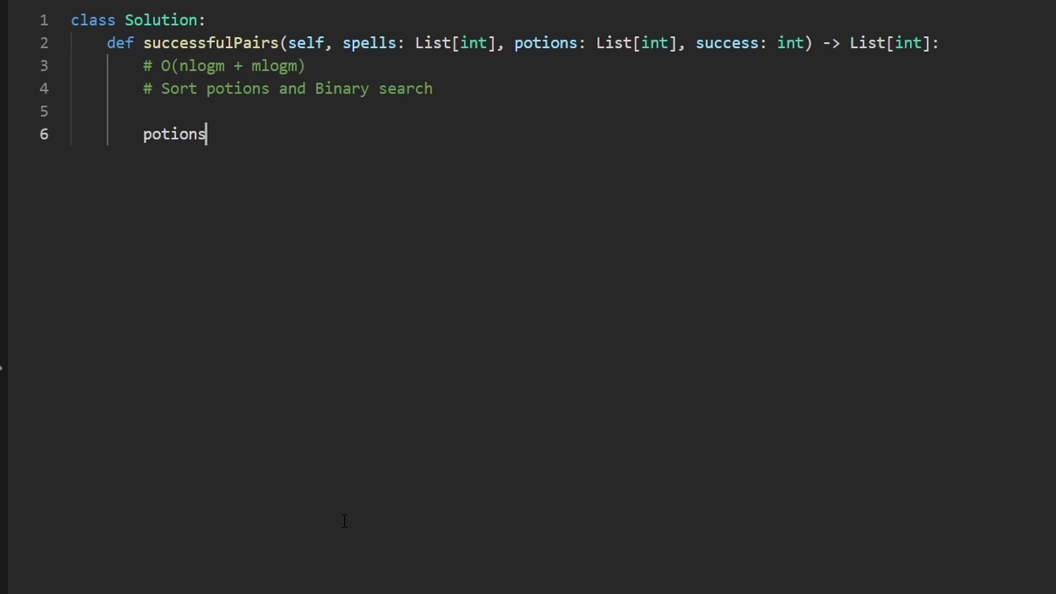
text(sort()
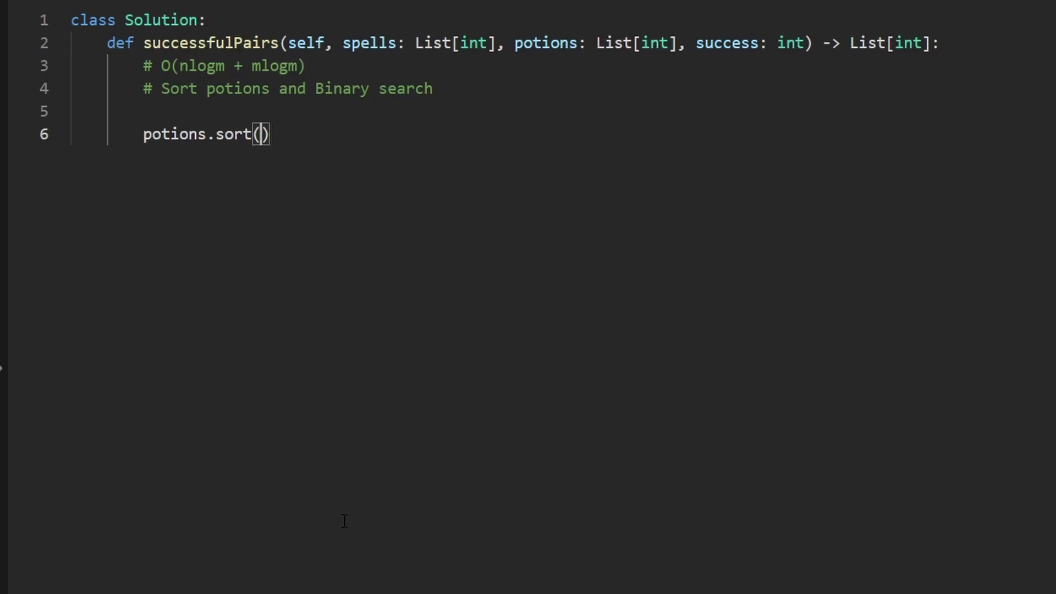
- Add blank lines around the loop comment after sorting potions
key(Return)
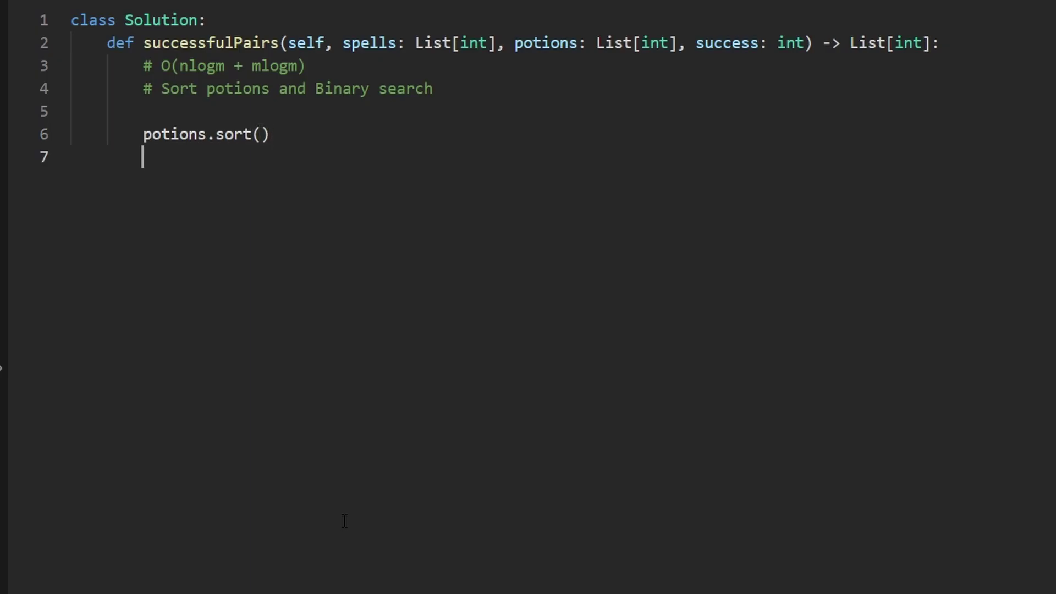
key(Return)
key(Return)
text(f)
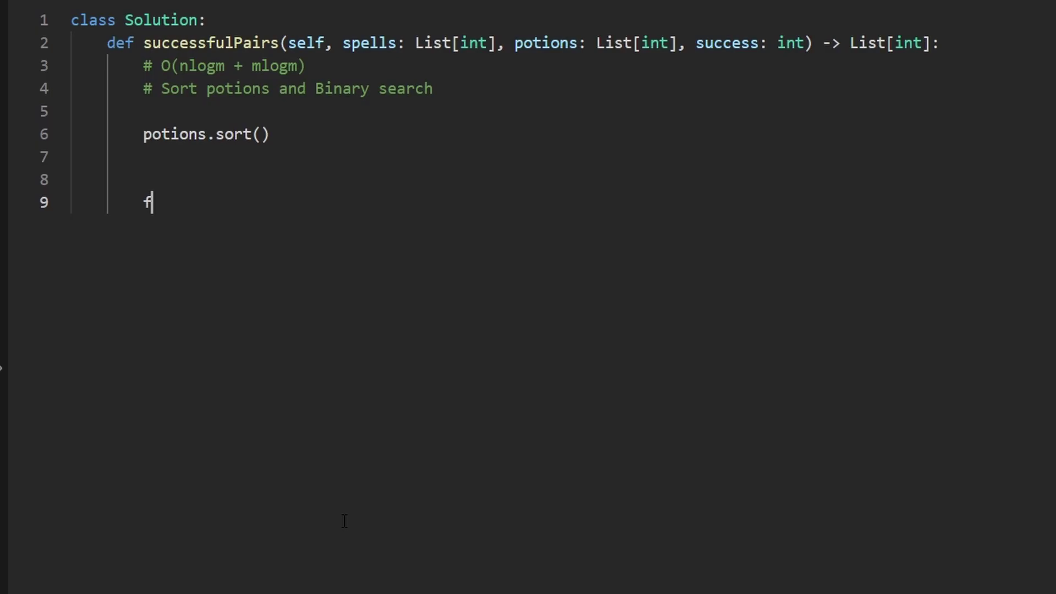
text(or s in spe)
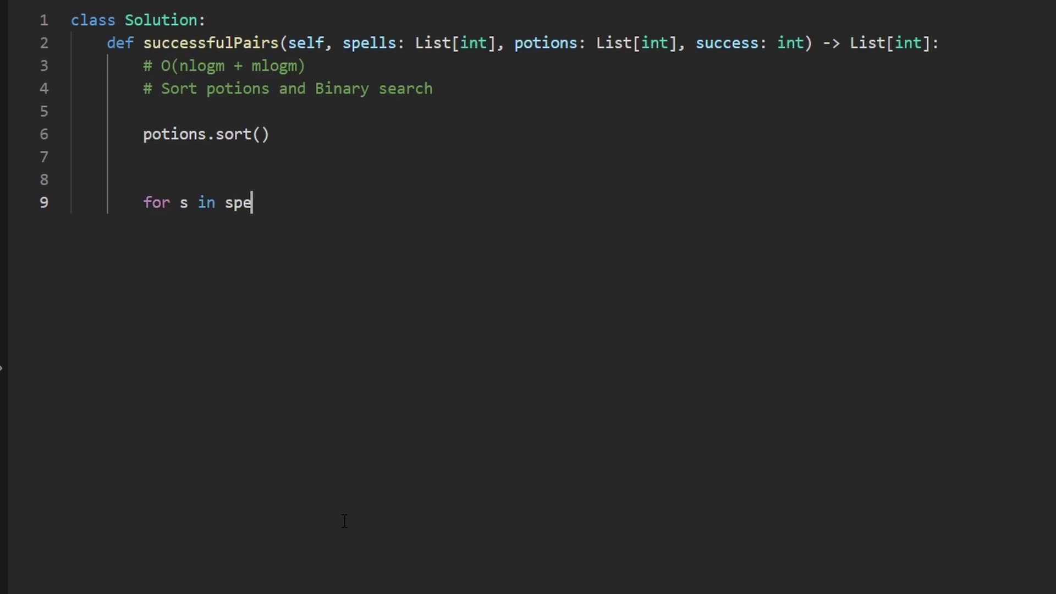
text(lls:)
key(Return)
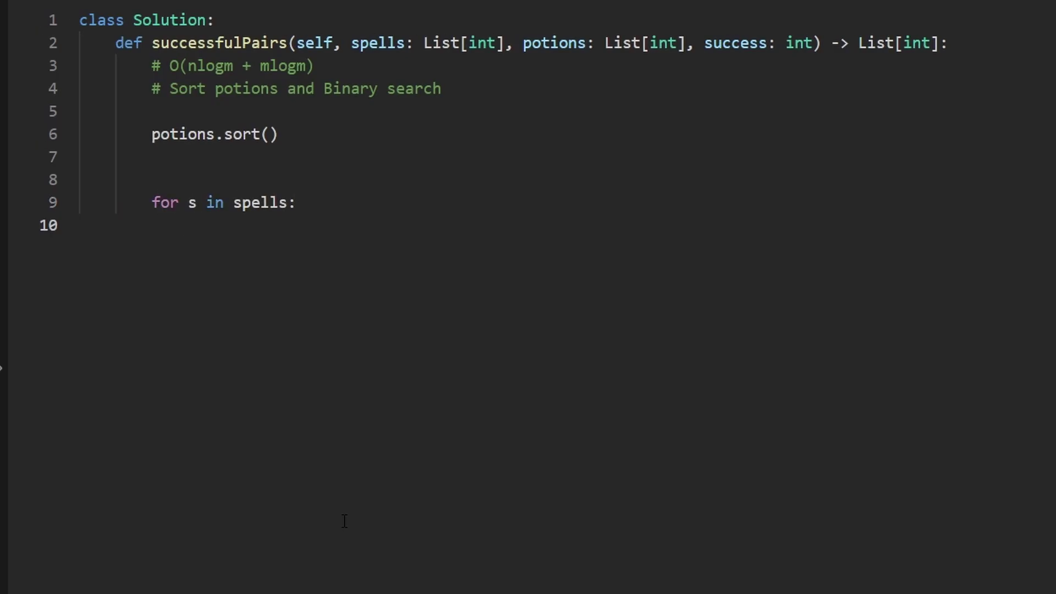
text(# bin se)
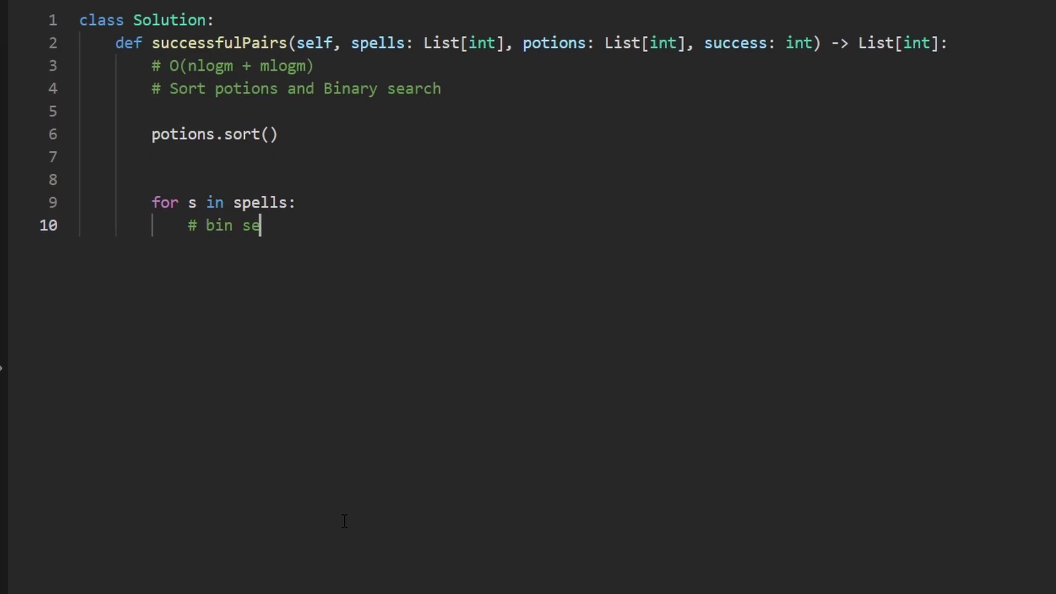
text(arch)
key(Up)
key(Up)
key(Up)
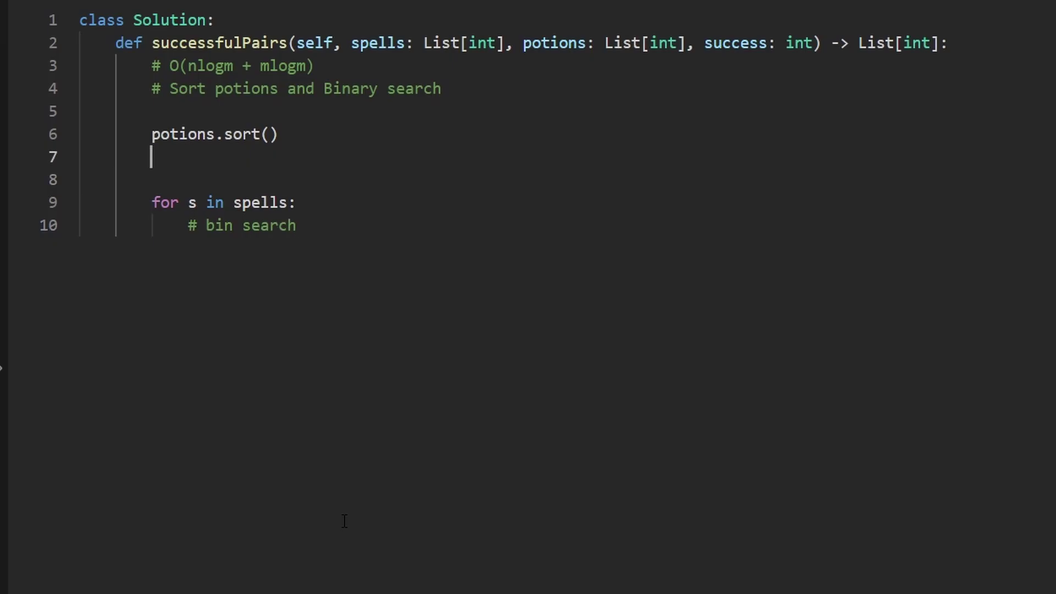
text(res = [)
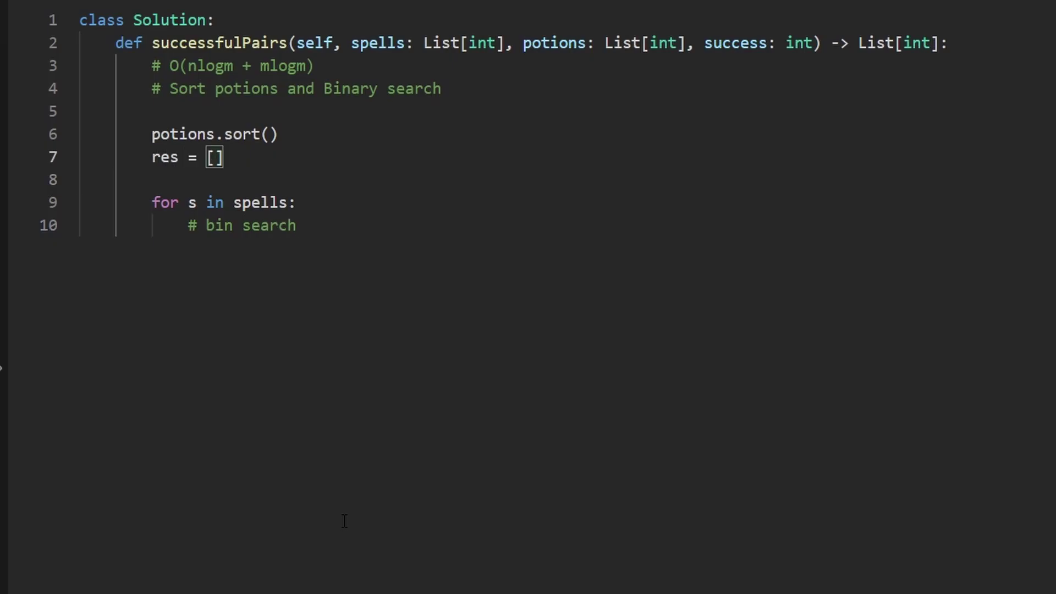
key(Down)
key(Down)
key(Down)
key(Down)
key(Return)
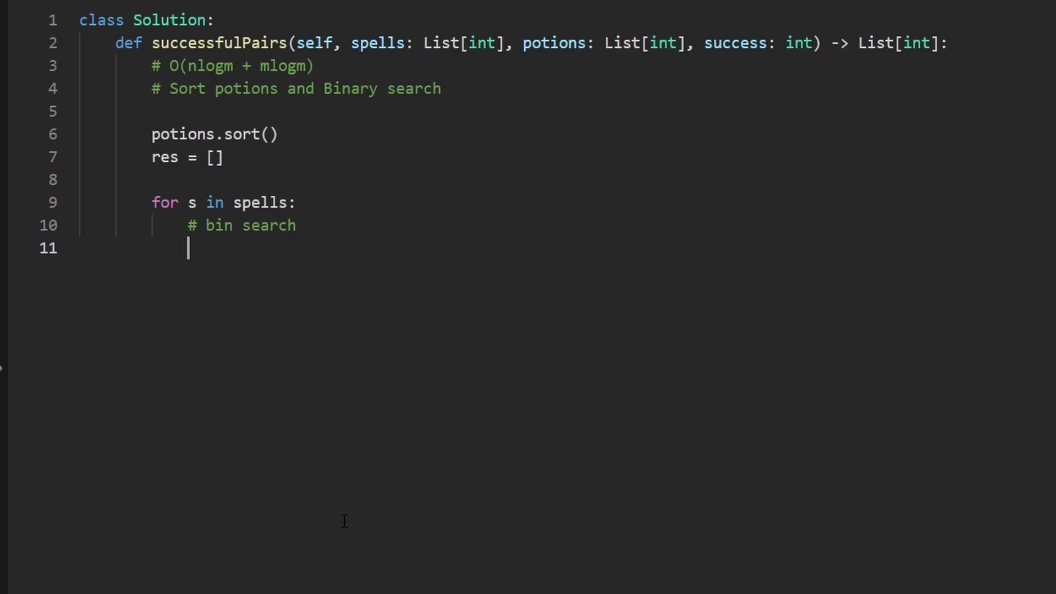
key(BackSpace)
text(\)
key(Return)
key(BackSpace)
- Insert a blank line above return res and delete the '# bin search' comment
key(BackSpace)
key(Return)
text(return res)
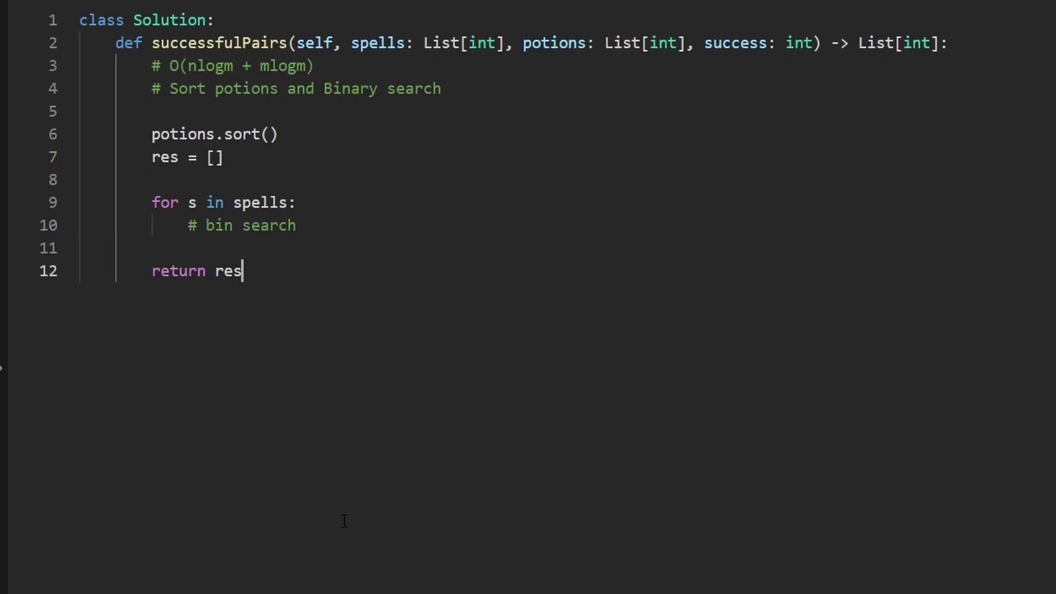
key(Up)
key(Return)
key(Up)
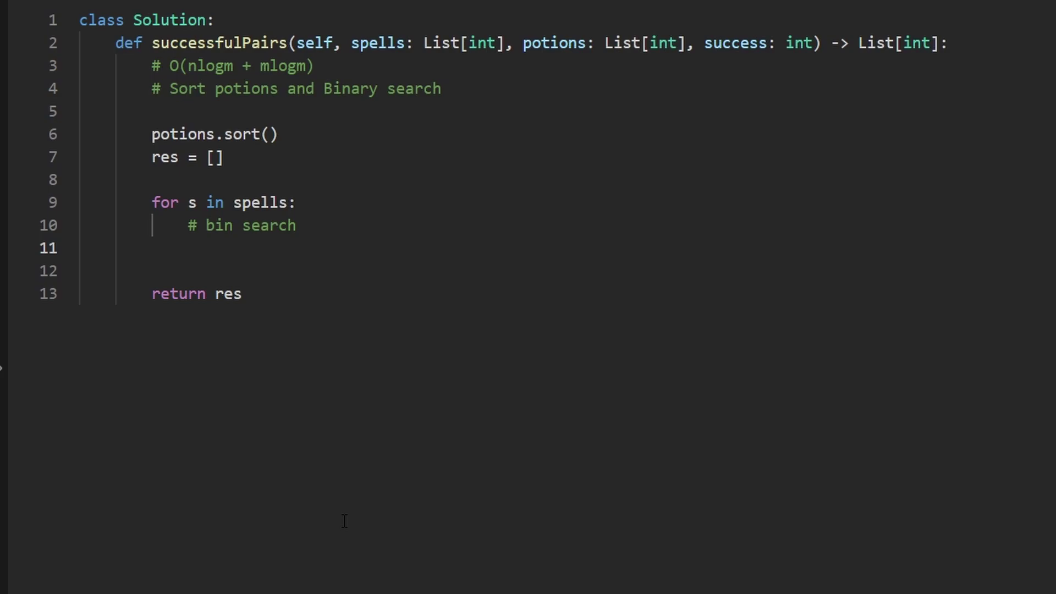
drag(297, 226, 189, 225)
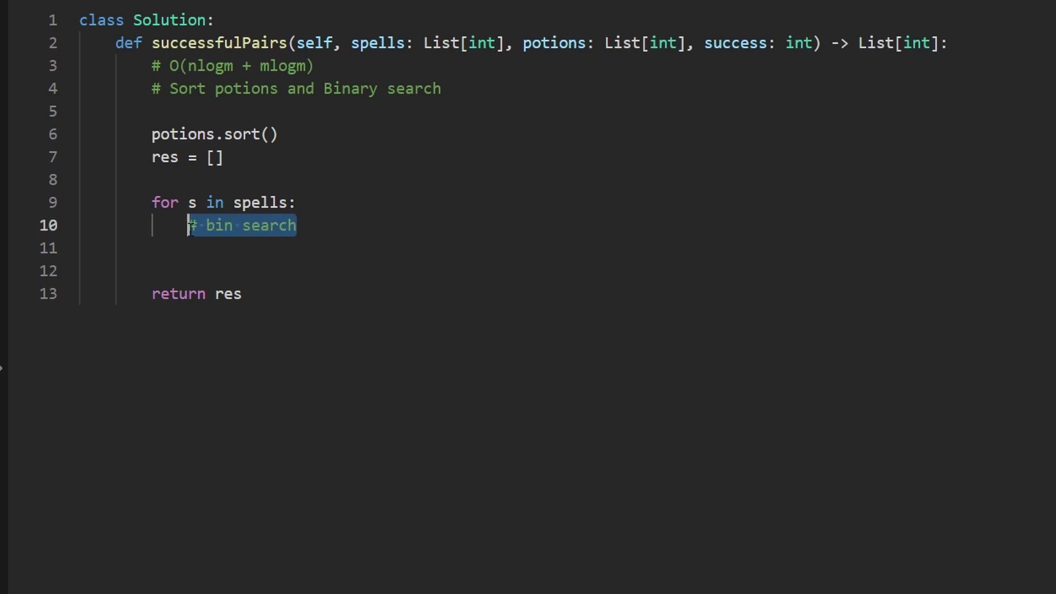
key(BackSpace)
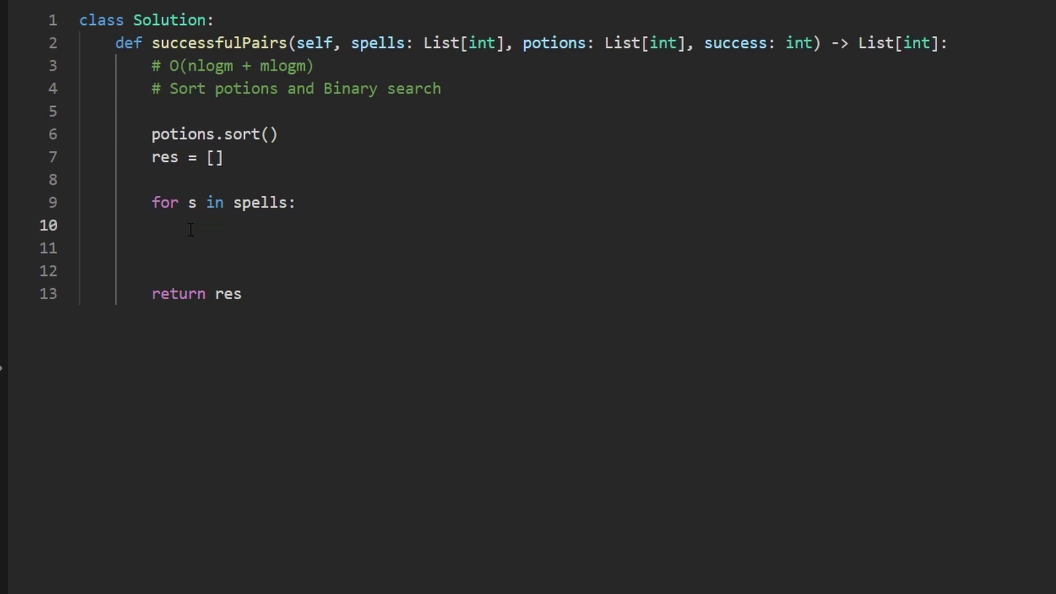
text(l, r = 0)
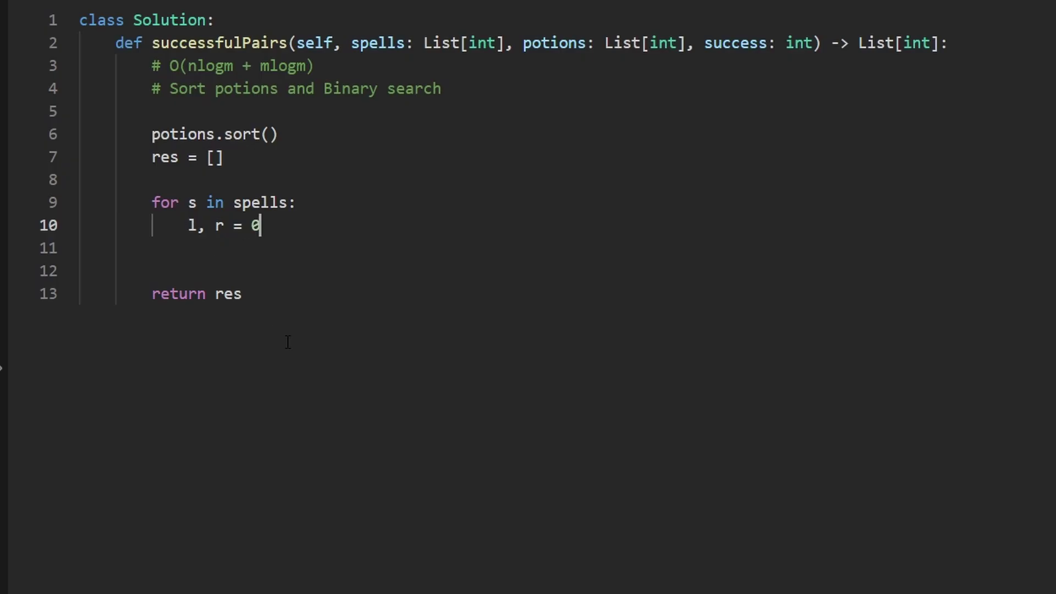
text(, l)
text(en(p)
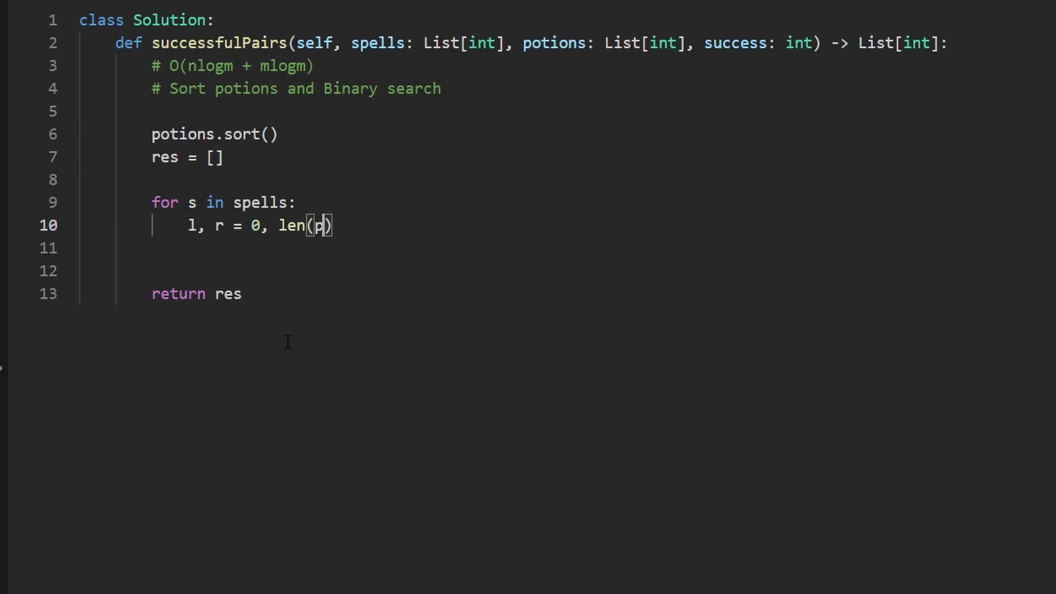
text(otions)
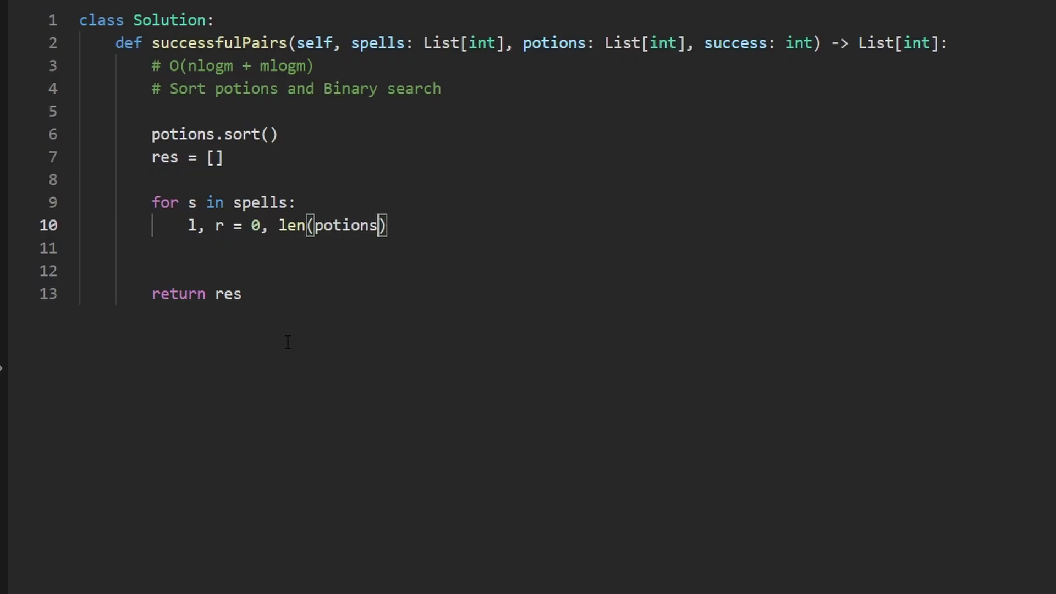
text() - 1)
- Write 'while l <= r:' below the pointer setup with an indented body line
key(Return)
key(Return)
text(while l)
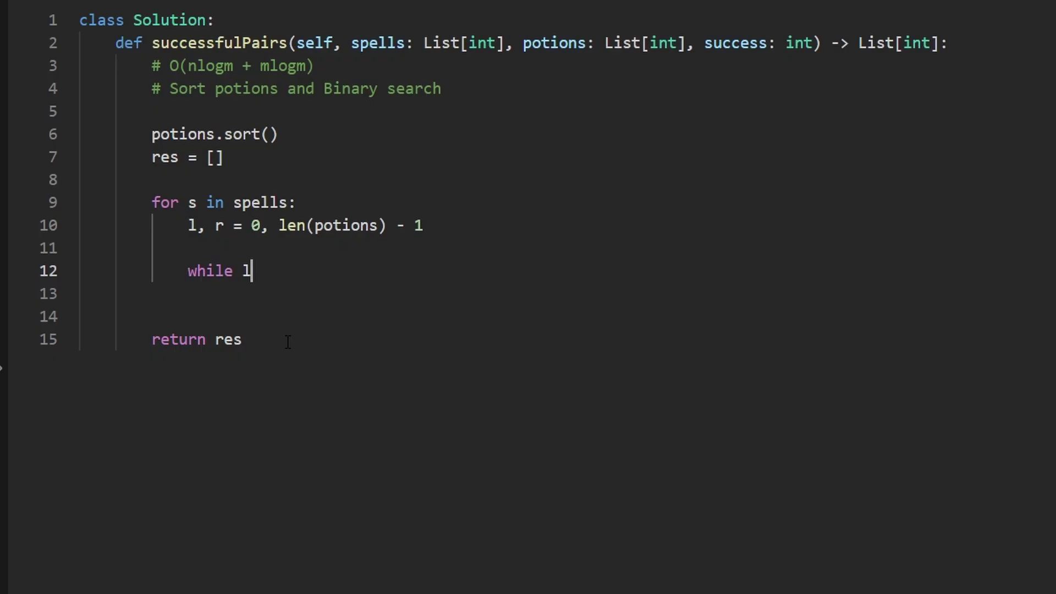
text( <= r:)
shift+click(123, 271)
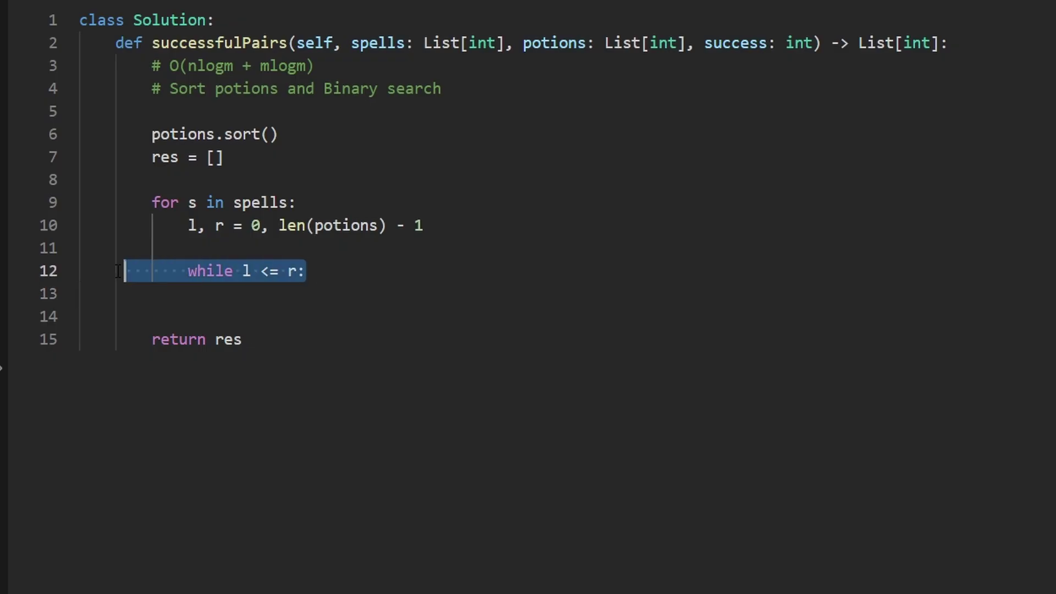
shift+click(192, 271)
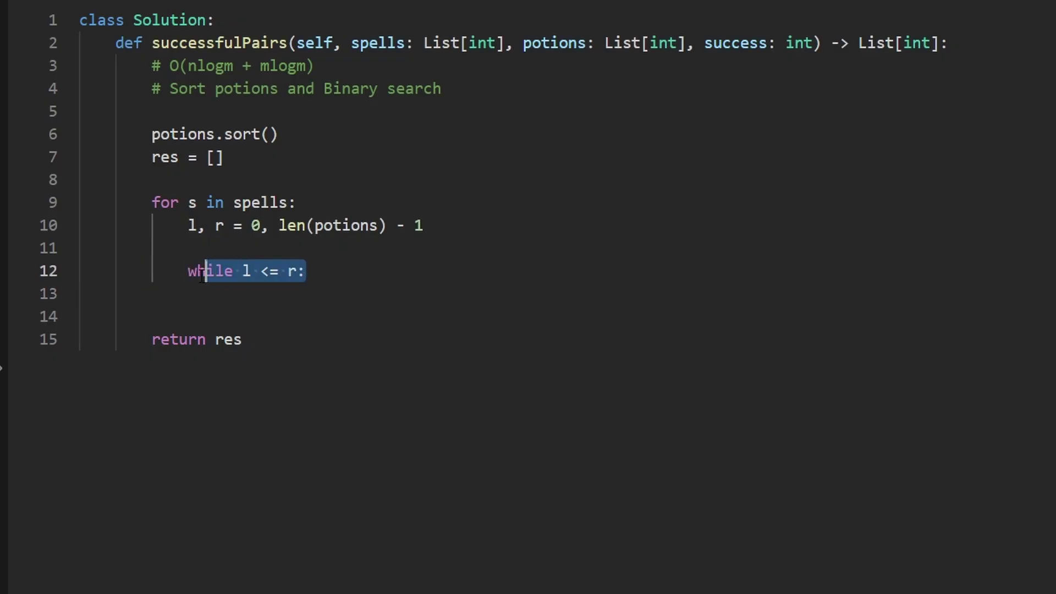
click(365, 272)
key(Return)
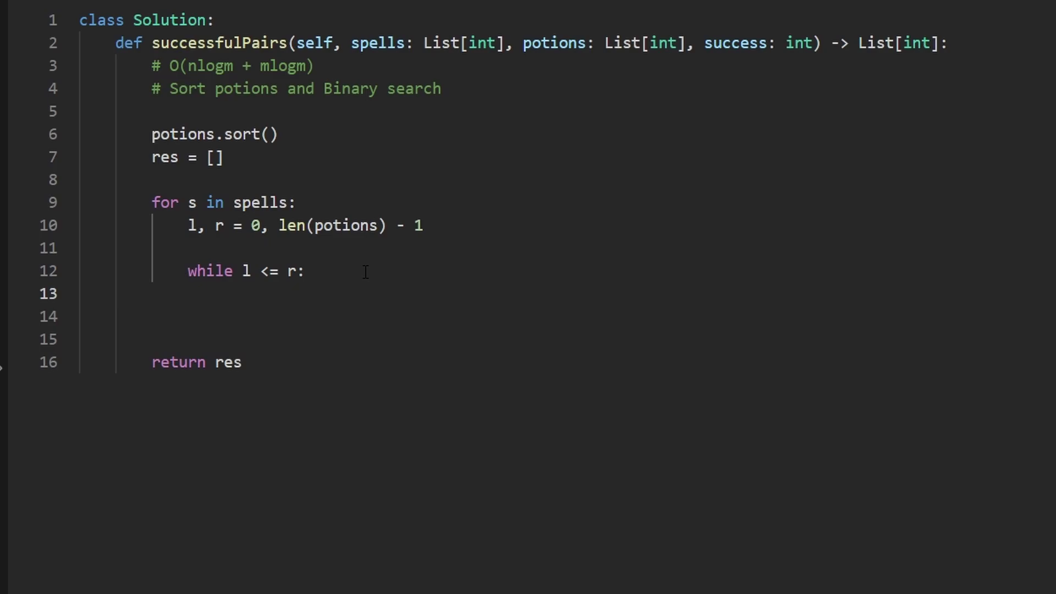
mouse_move(235, 294)
mouse_down()
mouse_move(250, 316)
mouse_move(238, 293)
mouse_up()
text(m = )
text((l +)
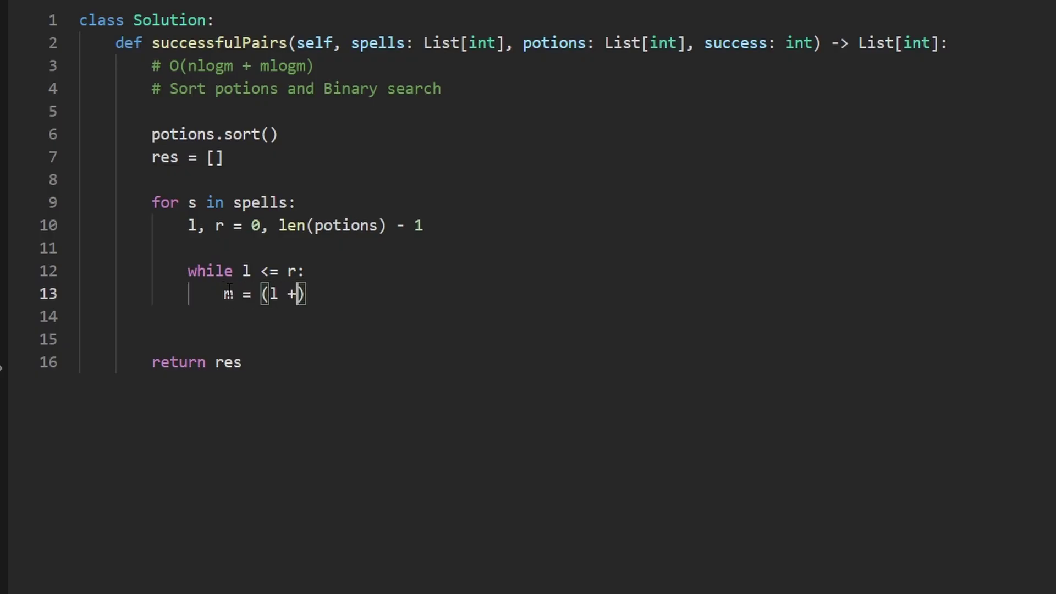
text( r) ..)
- Write the midpoint line m = (l + r) // 2 in the loop body
key(BackSpace)
key(BackSpace)
key(BackSpace)
text(/)
text(/ 2)
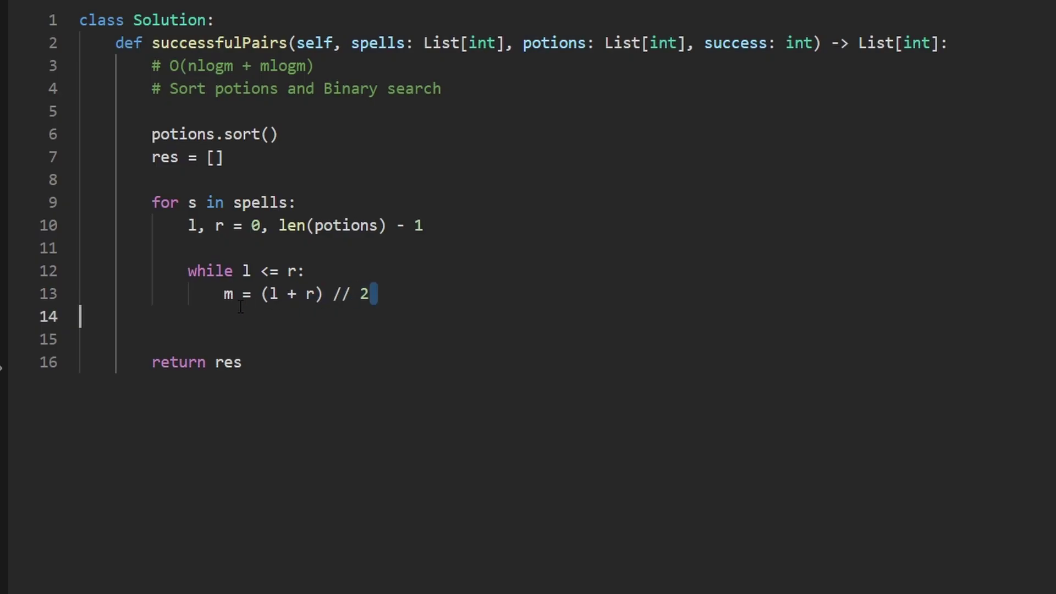
drag(384, 295, 214, 299)
click(268, 316)
mouse_move(325, 295)
mouse_down()
mouse_move(223, 297)
mouse_move(245, 301)
mouse_up()
click(372, 295)
key(Return)
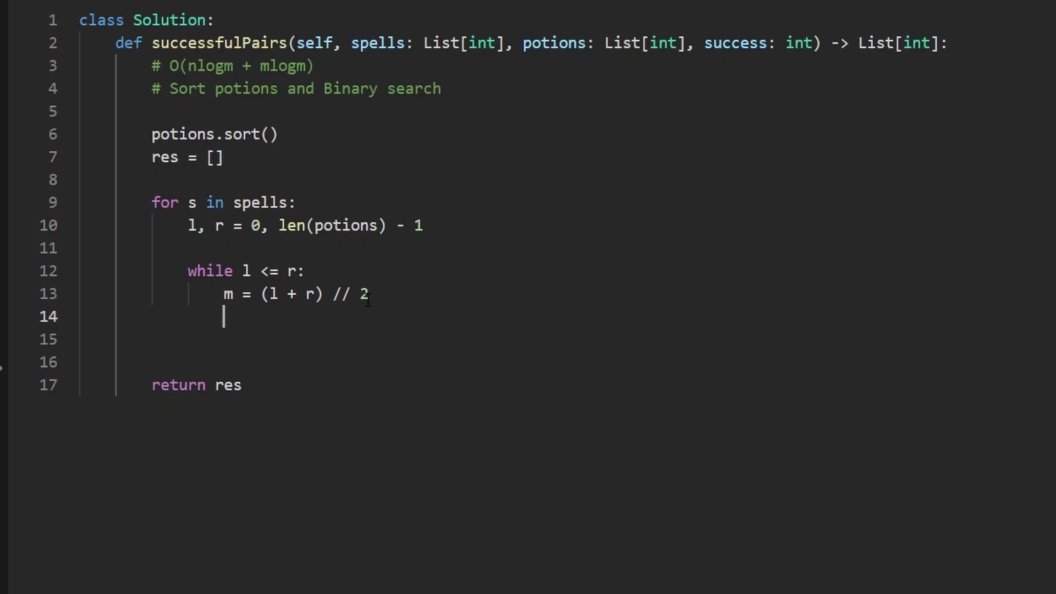
text(if s)
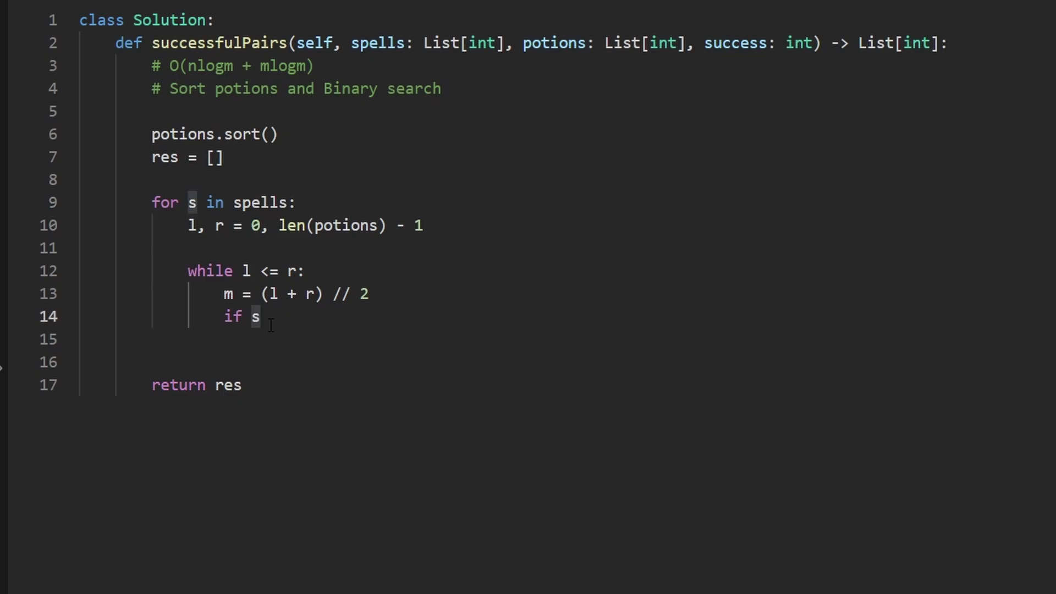
text(* pot)
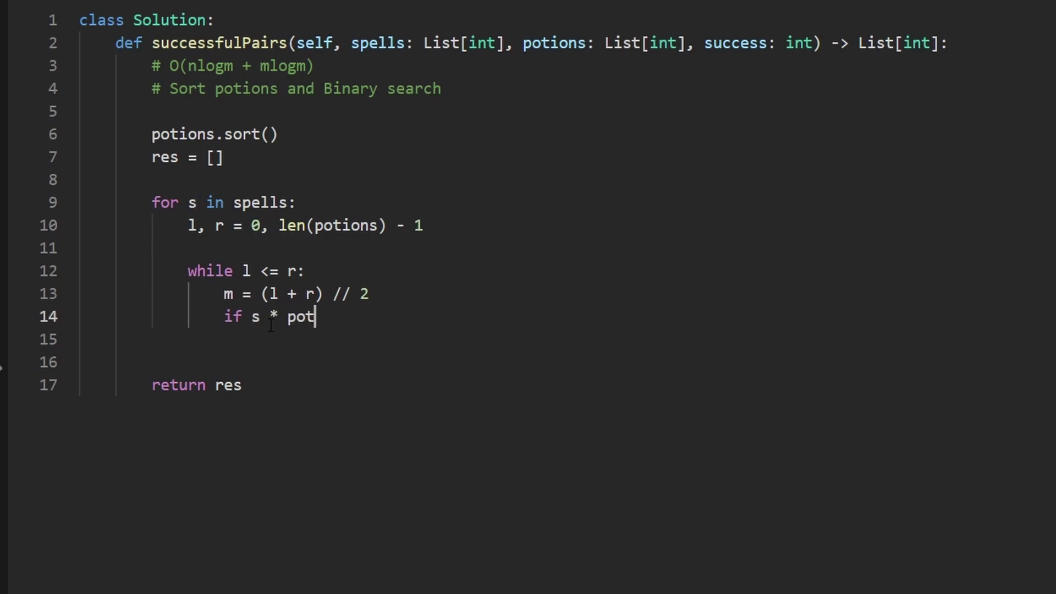
text(ions[)
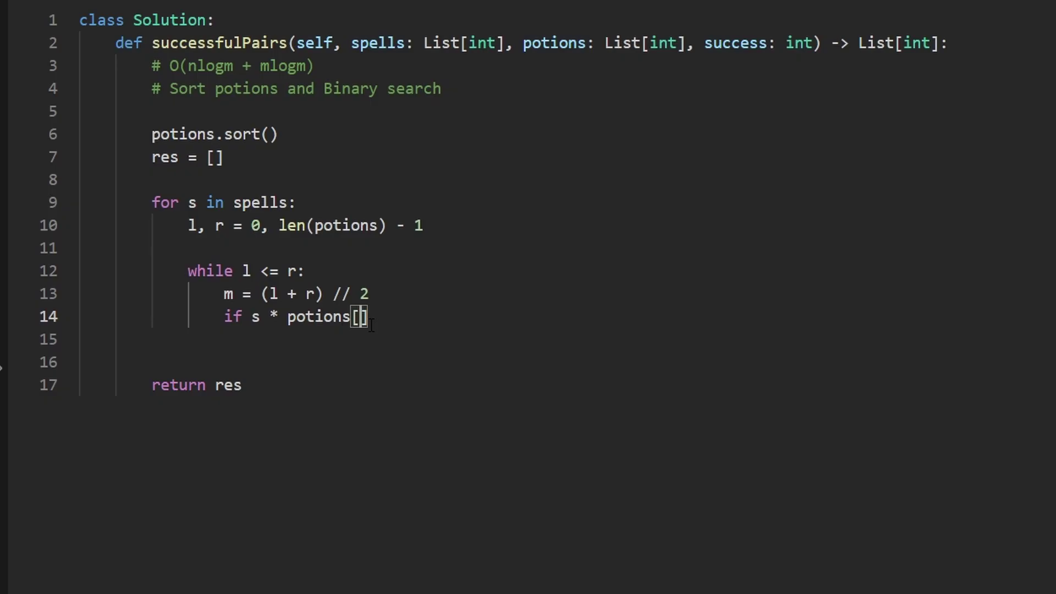
- Add the condition 'if s * potions[m] >= success:' with an indented body
drag(372, 324, 334, 324)
click(235, 295)
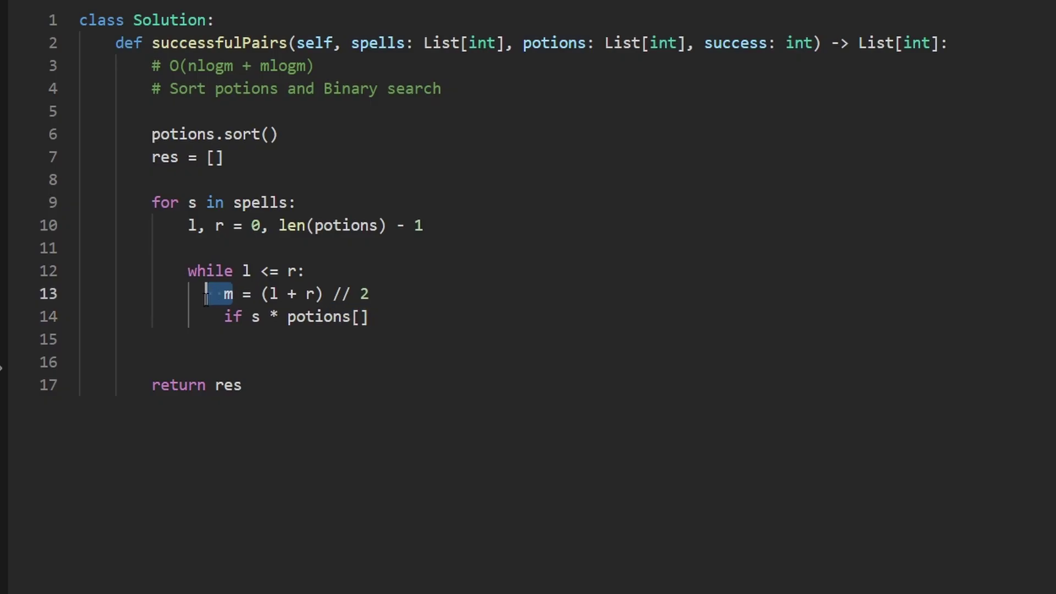
drag(232, 295, 215, 294)
click(361, 317)
text(m)
key(Right)
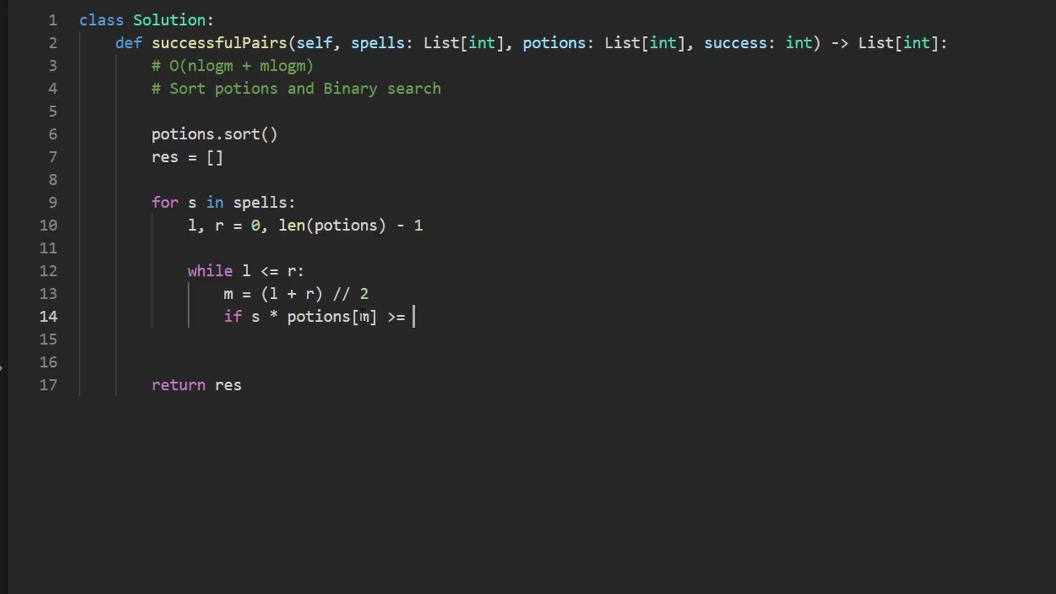
text(success)
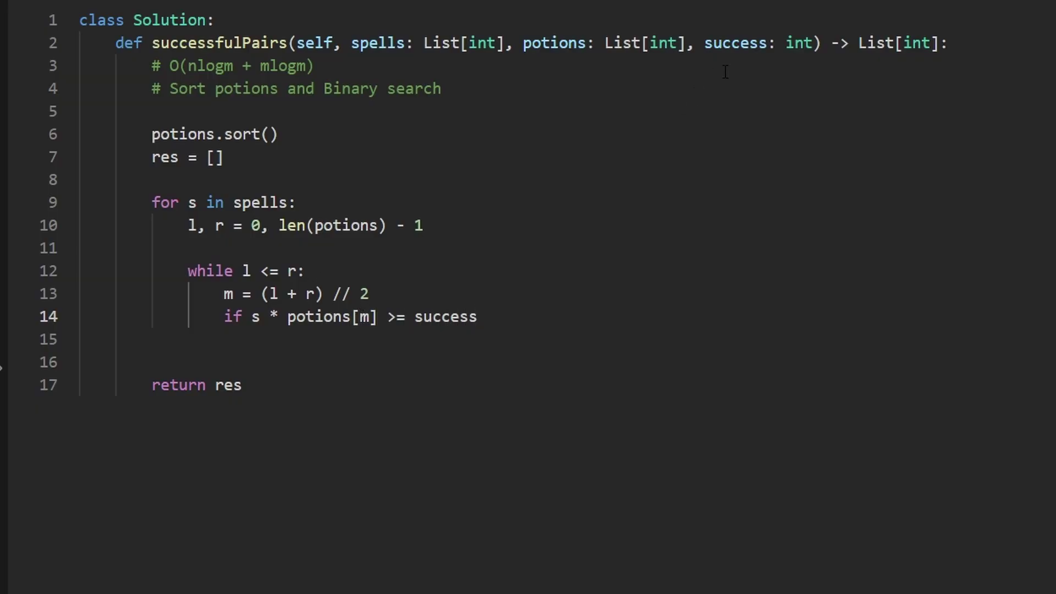
drag(812, 43, 703, 42)
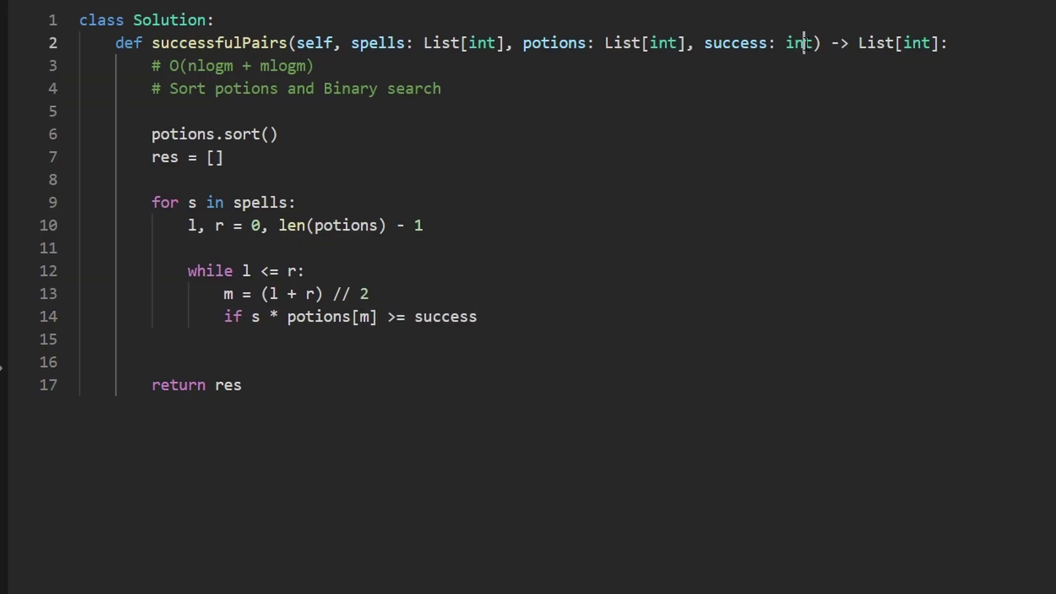
click(492, 316)
text(:)
key(Return)
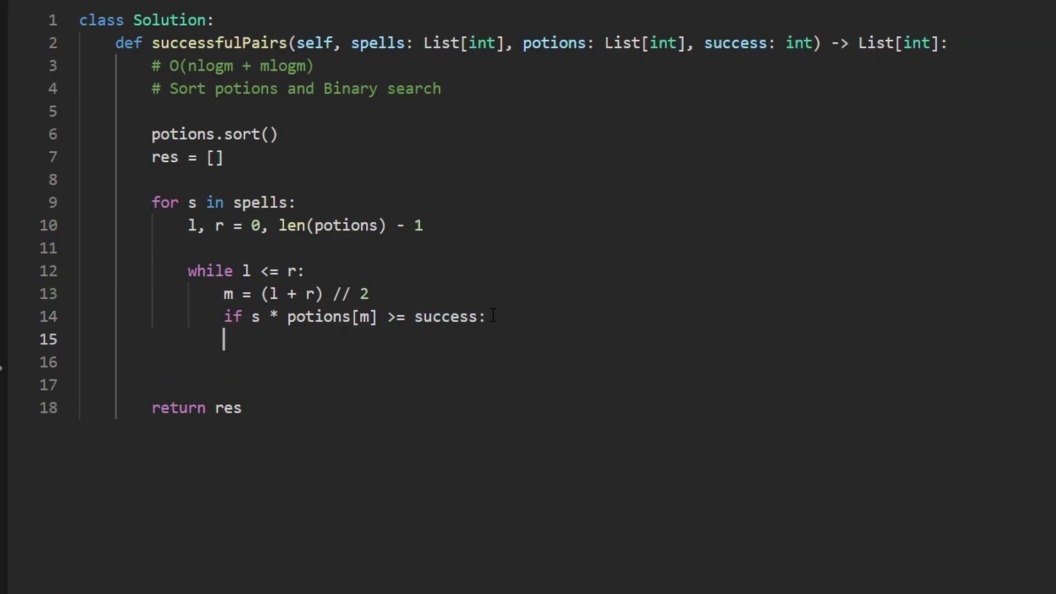
- Add the else branch and review the if condition
key(Return)
text(else:)
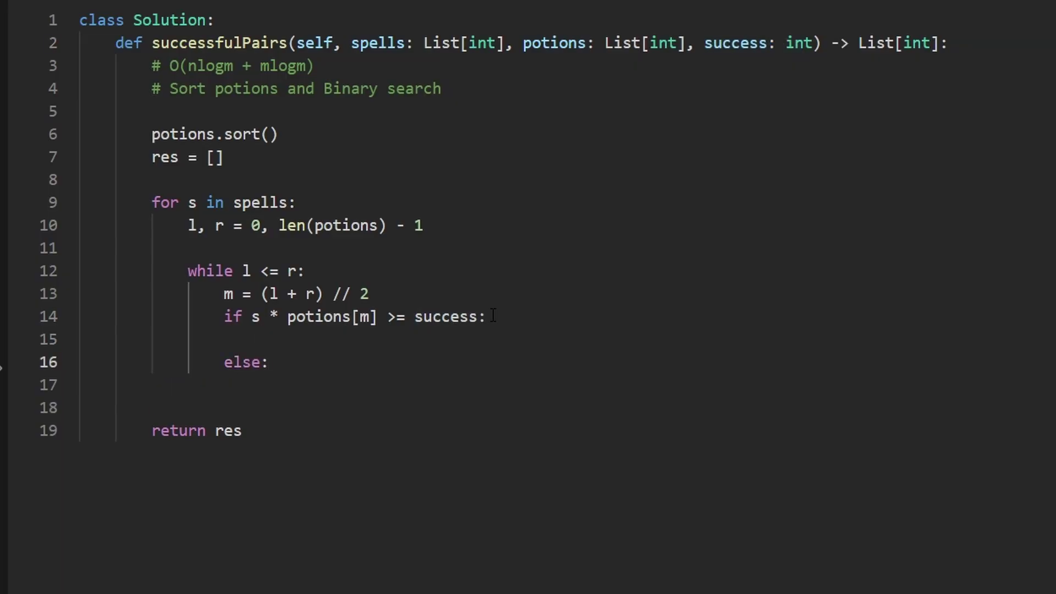
key(Return)
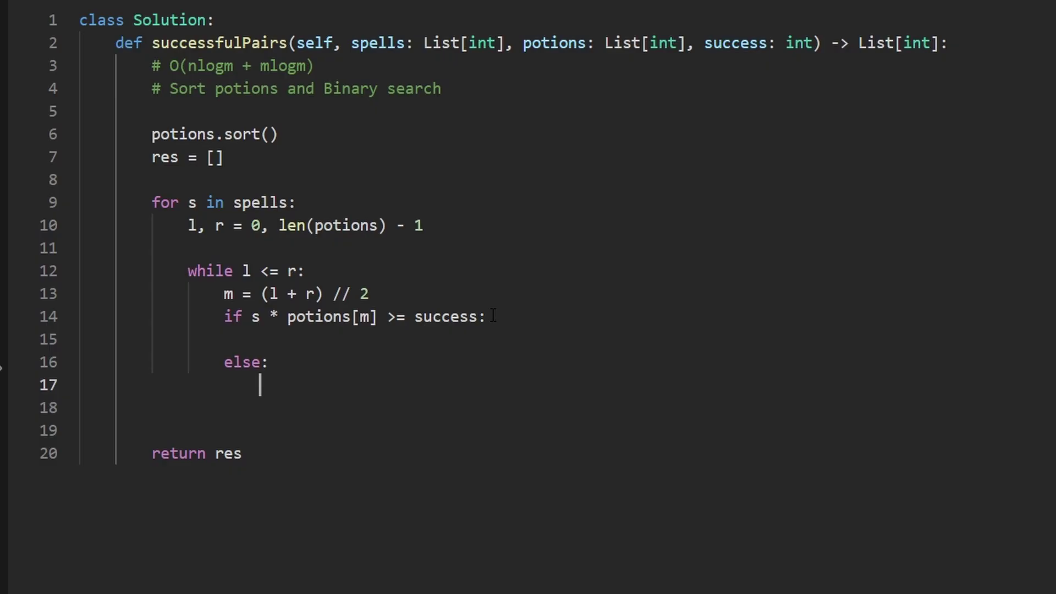
drag(377, 316, 252, 316)
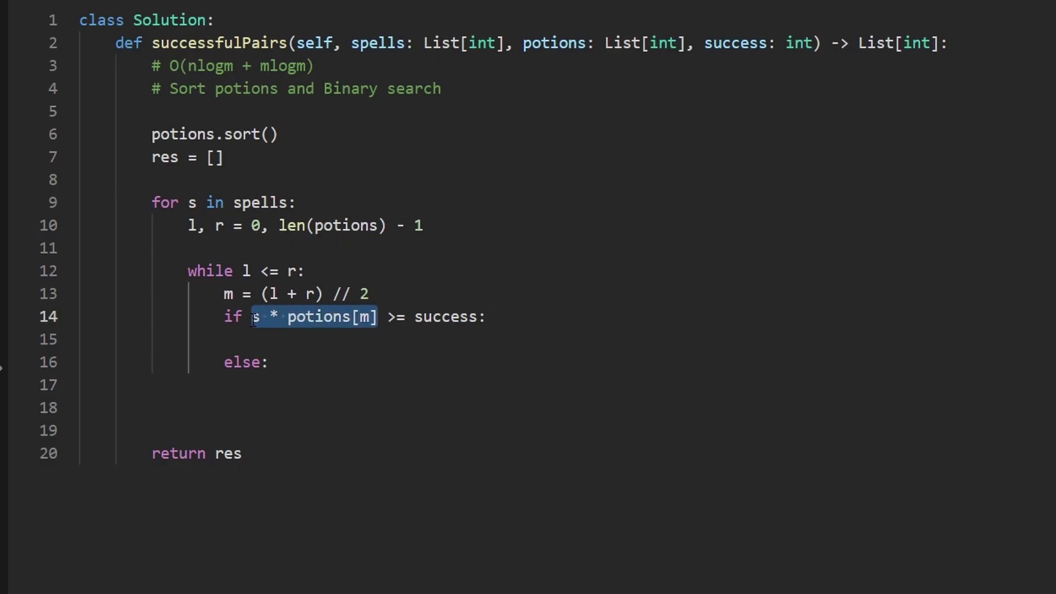
drag(479, 317, 408, 320)
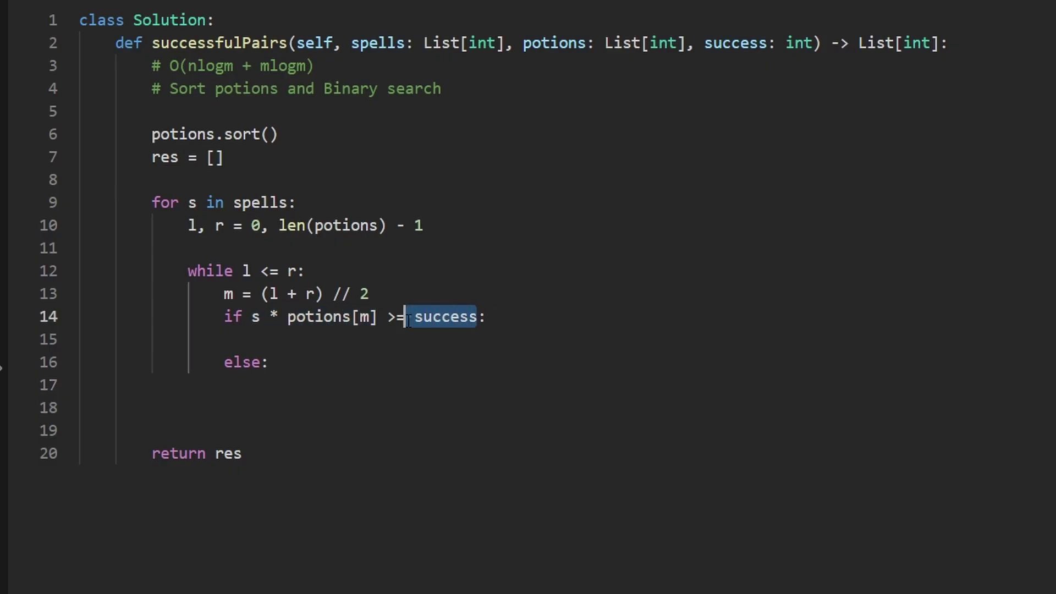
click(312, 339)
drag(260, 384, 223, 317)
click(291, 363)
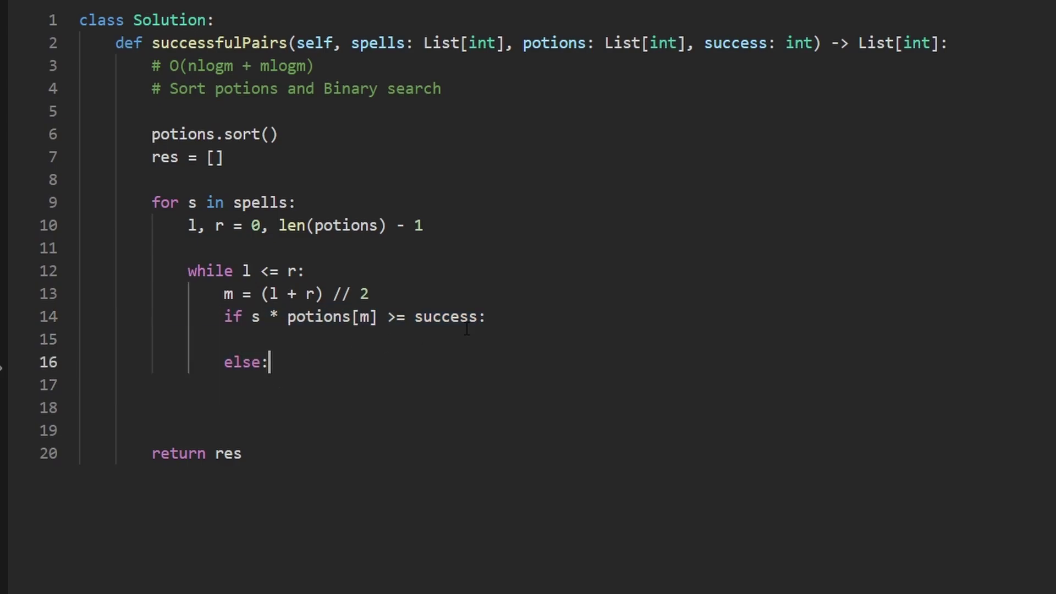
drag(486, 316, 223, 318)
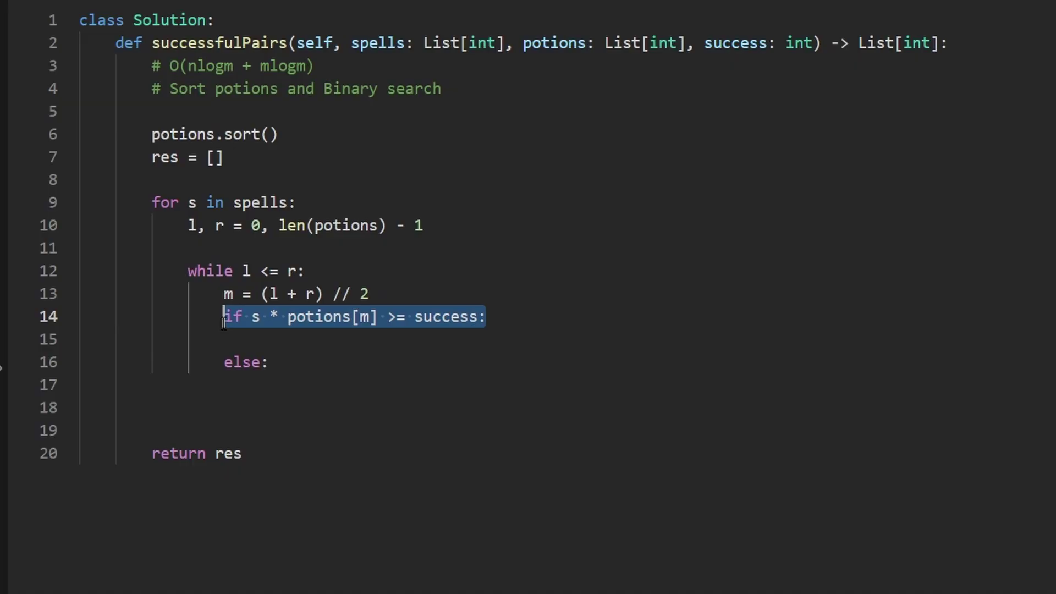
- Insert example comment lines, including '# success = 10' below the spell example
click(410, 248)
key(Return)
key(Return)
key(Up)
text(# spe)
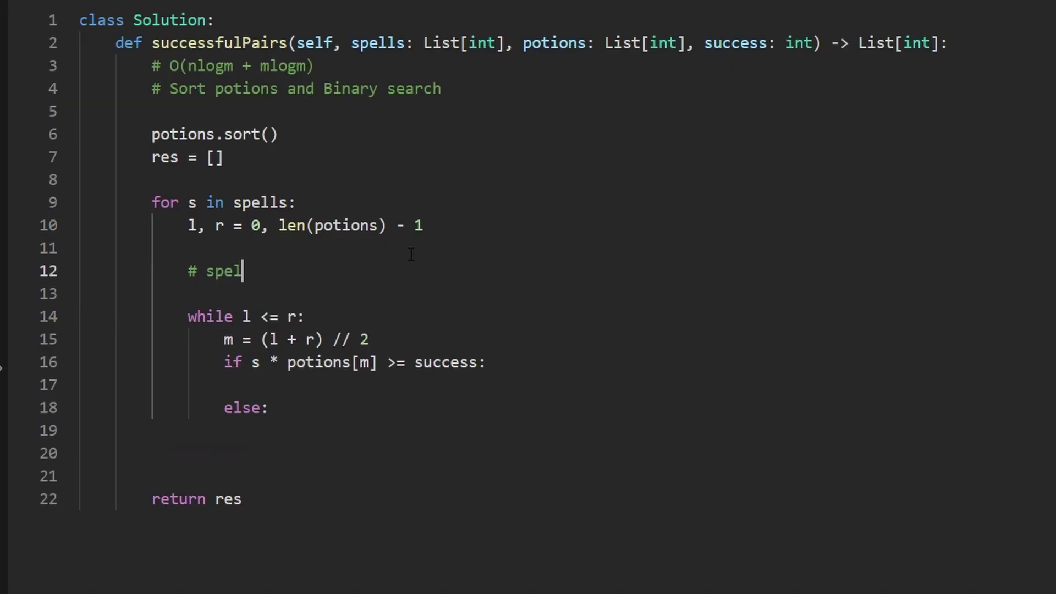
text(ll = 5)
key(Return)
text(# poti)
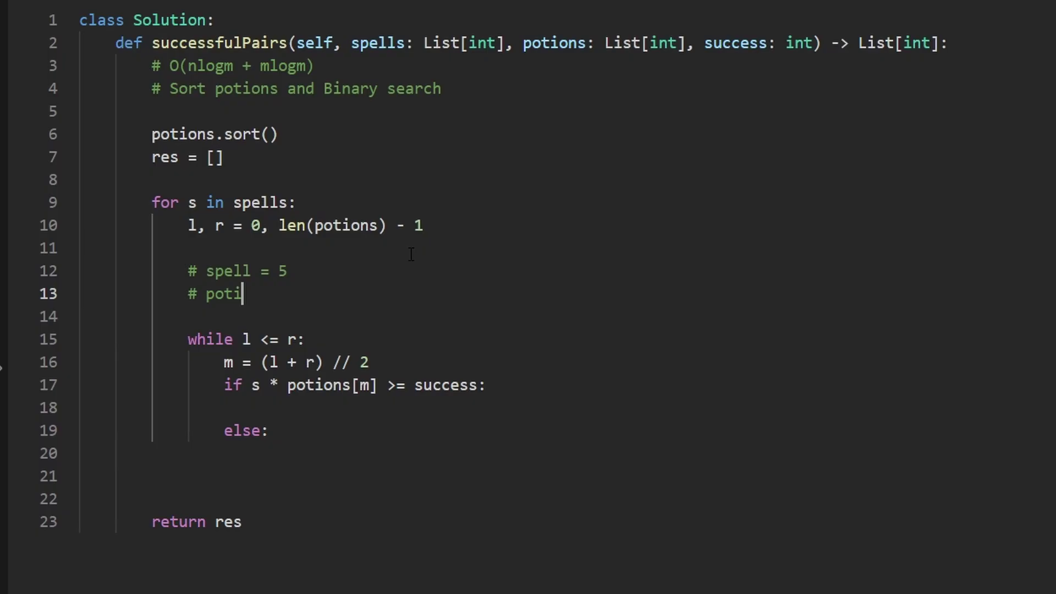
text(ons = [)
text(1, 2, )
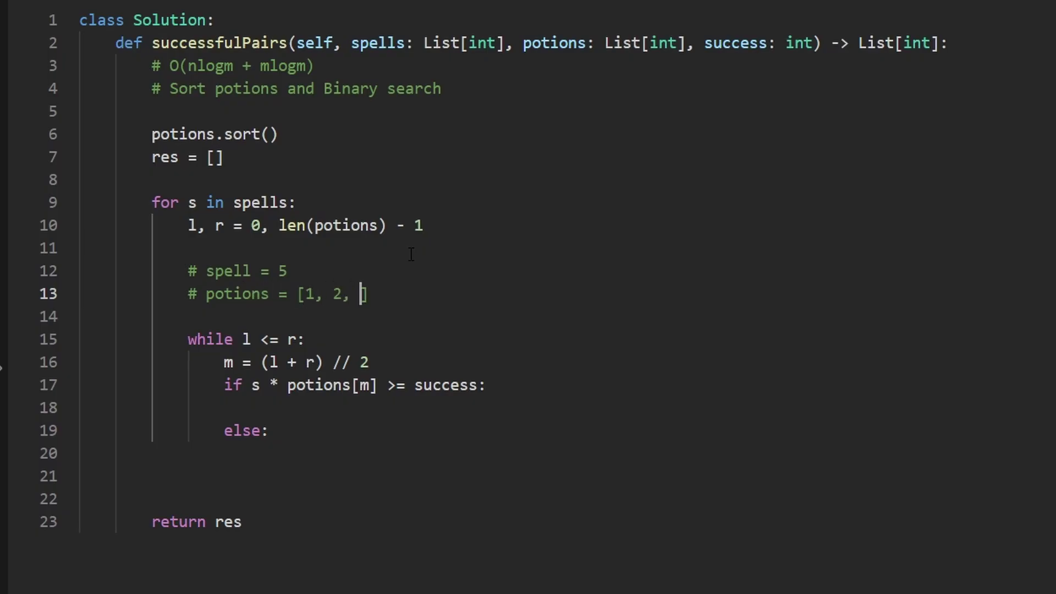
text(2, 2, 2, )
text(4)
click(358, 274)
key(Return)
text(# s)
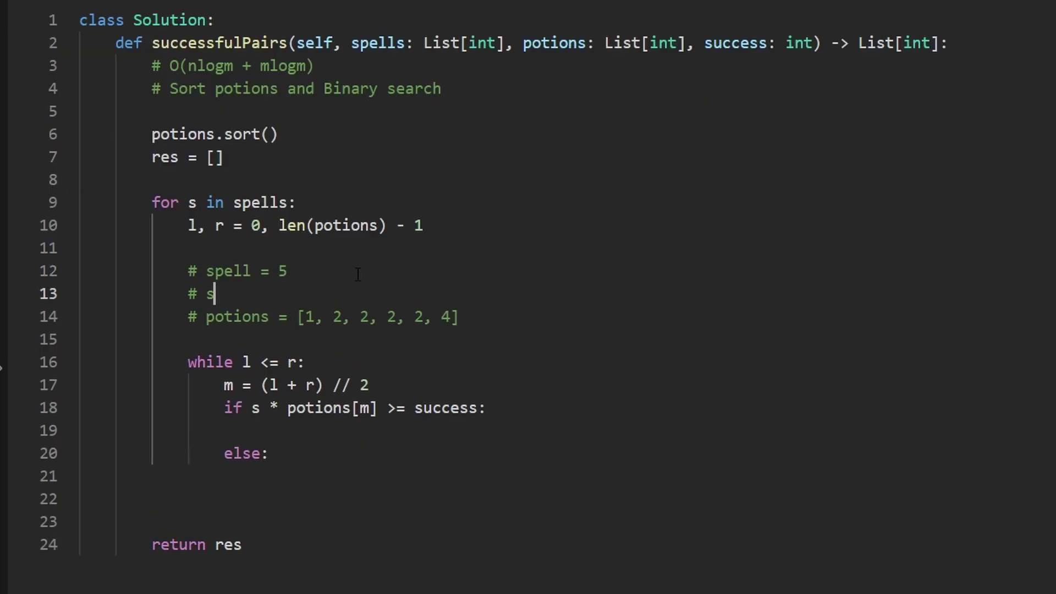
text(uccess = 10)
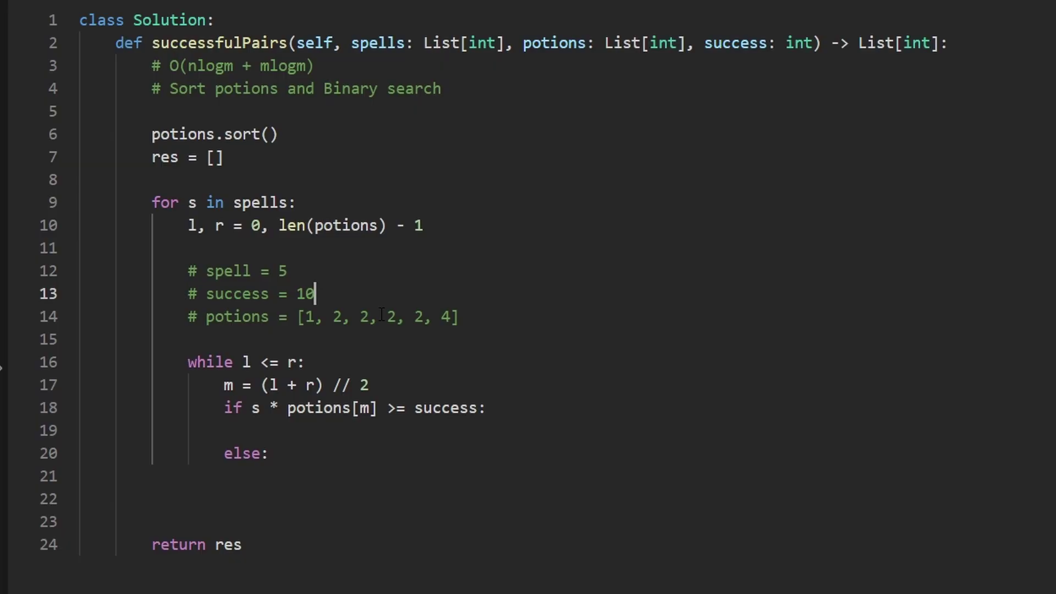
- Delete a duplicate 2 so the potions example reads [1, 2, 2, 2, 4]
drag(289, 271, 269, 271)
drag(460, 316, 284, 316)
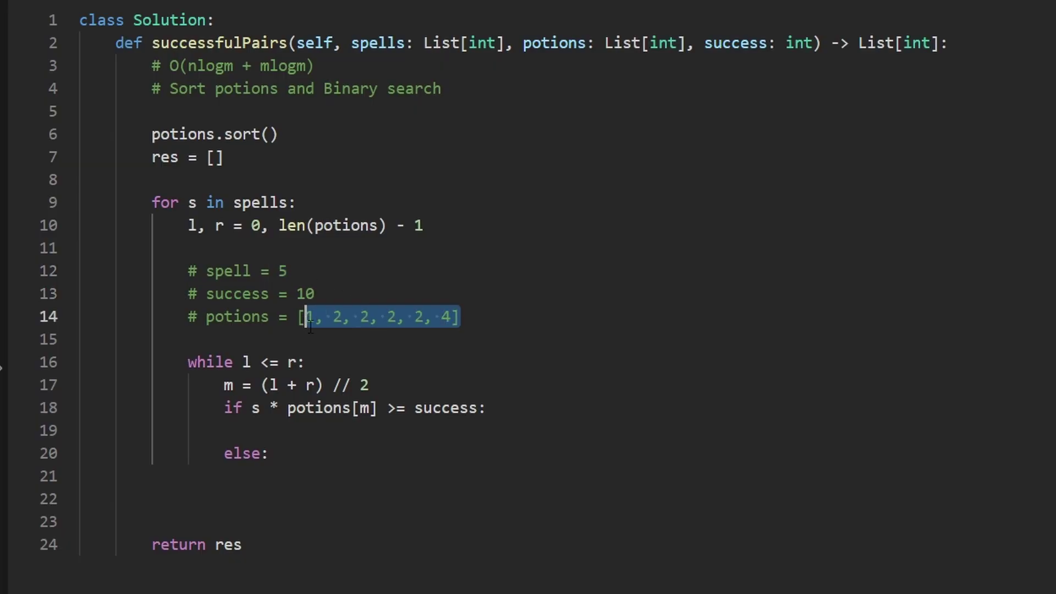
click(350, 316)
key(BackSpace)
key(BackSpace)
key(BackSpace)
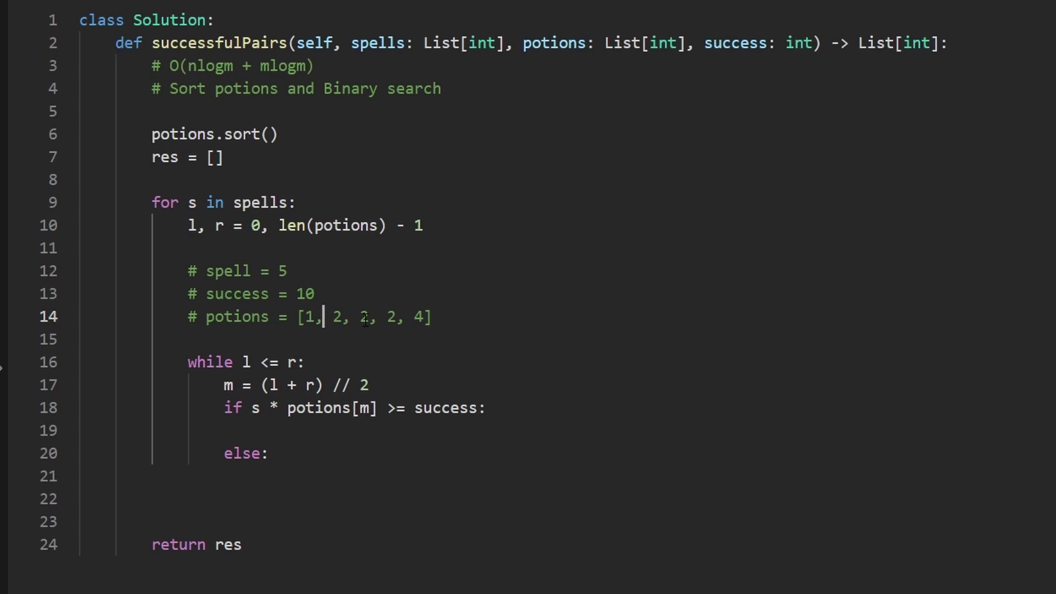
drag(368, 316, 353, 315)
drag(287, 270, 180, 294)
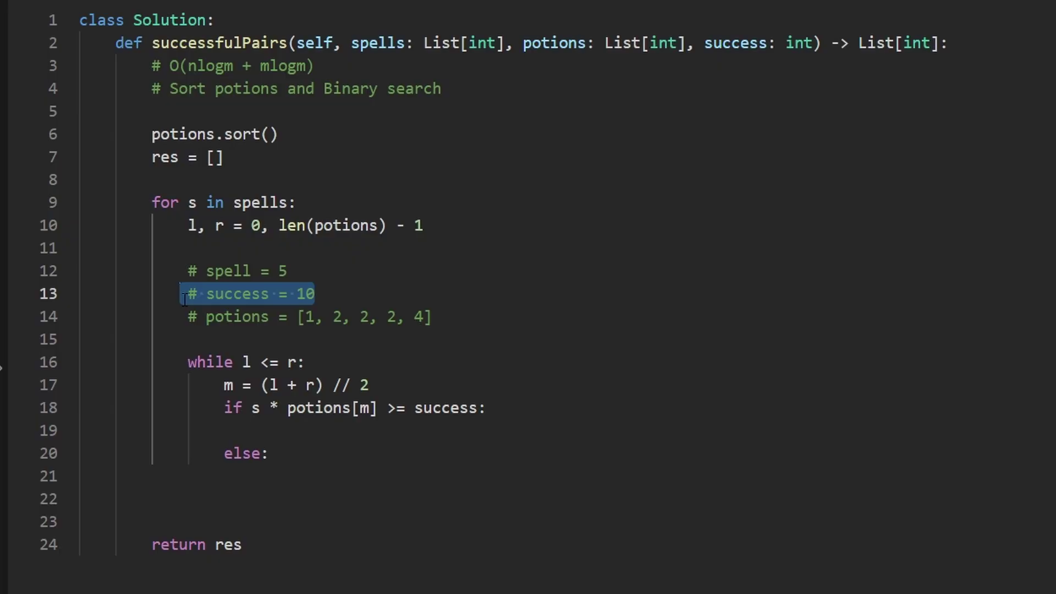
drag(351, 317, 425, 317)
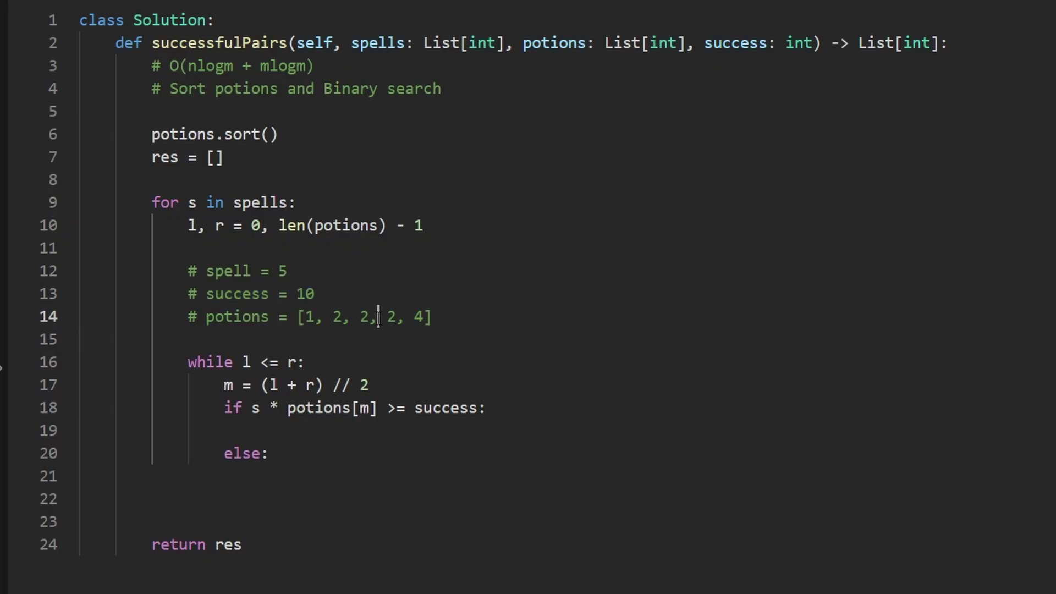
mouse_move(377, 317)
mouse_down()
mouse_move(351, 317)
mouse_move(361, 319)
mouse_up()
drag(325, 317, 399, 322)
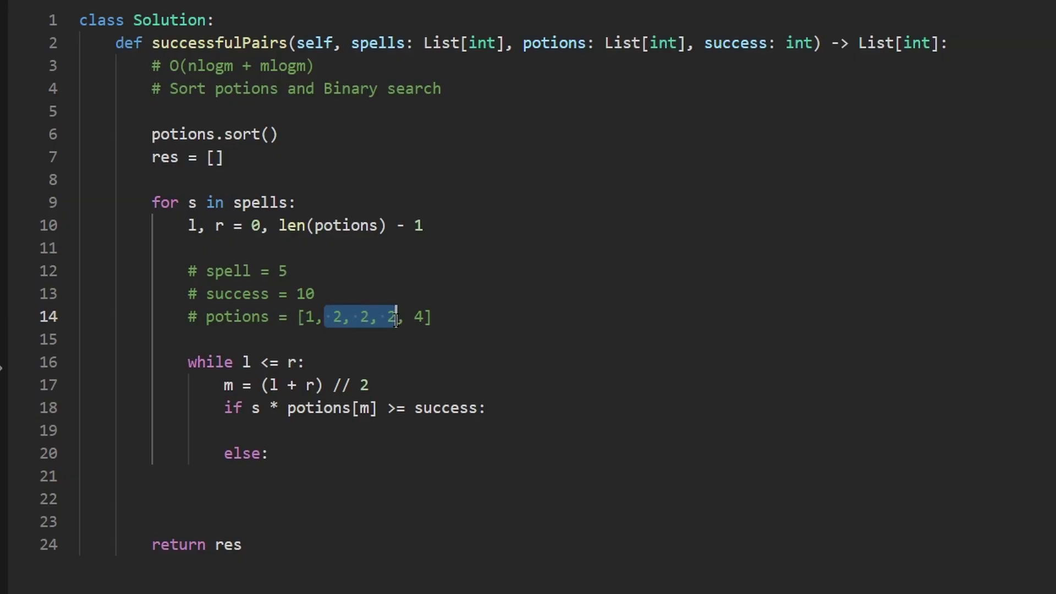
- Compare the if/else branches against the example potion values
click(281, 430)
drag(277, 453, 228, 409)
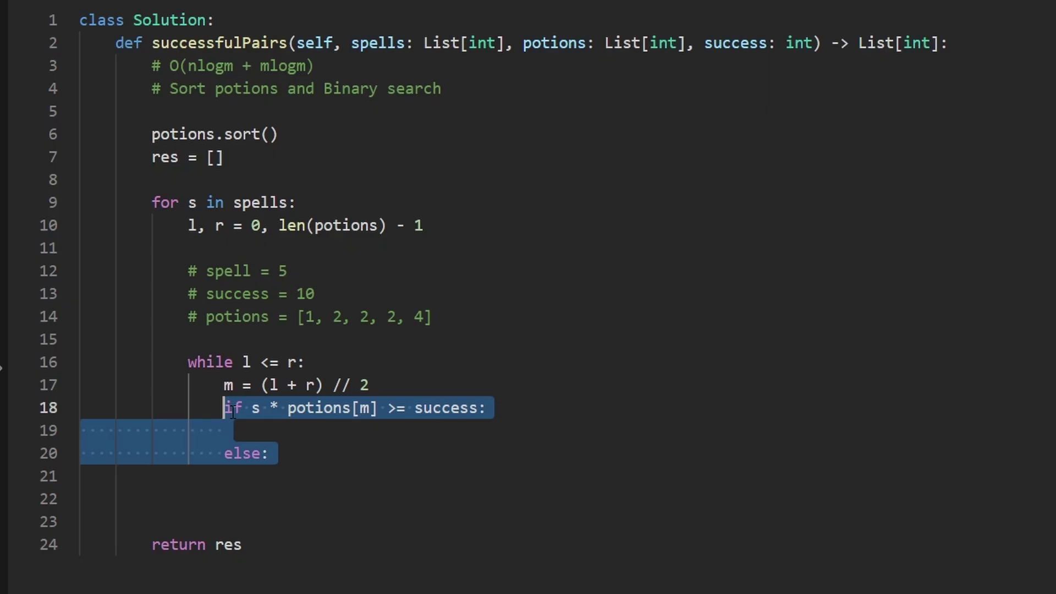
click(279, 431)
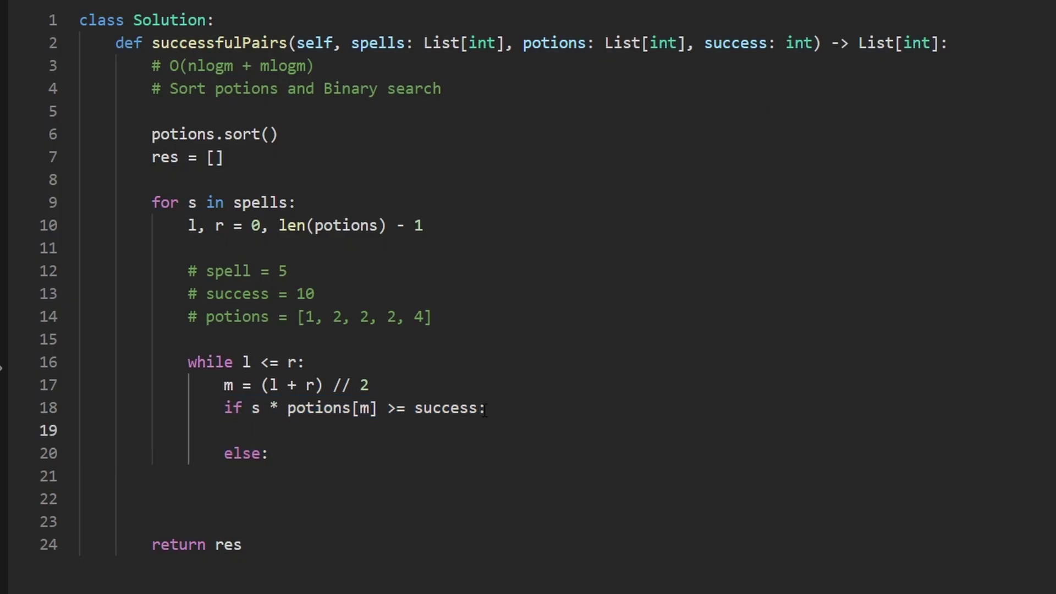
drag(486, 407, 218, 413)
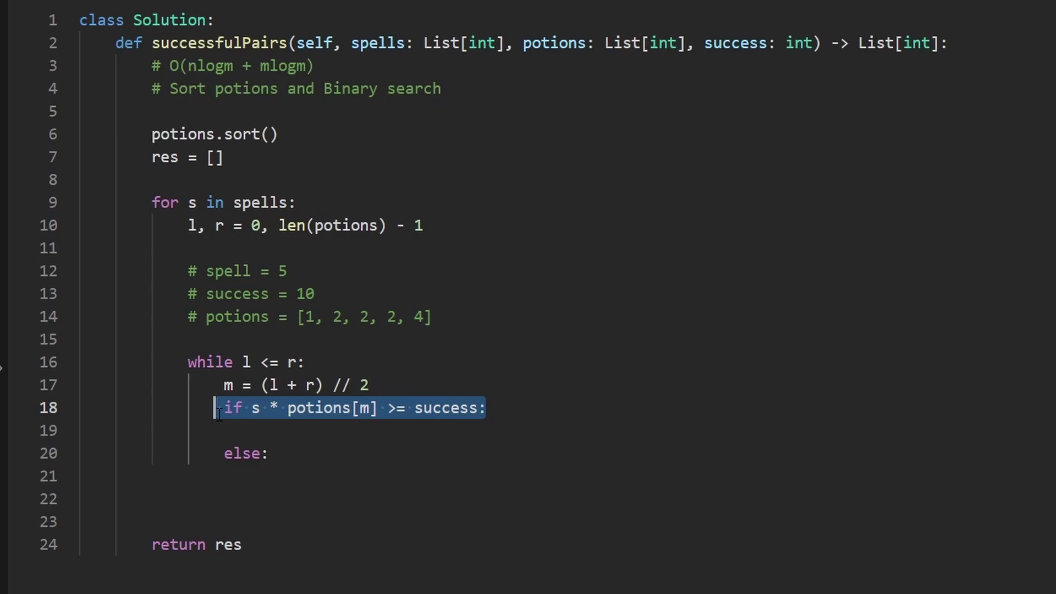
double_click(361, 317)
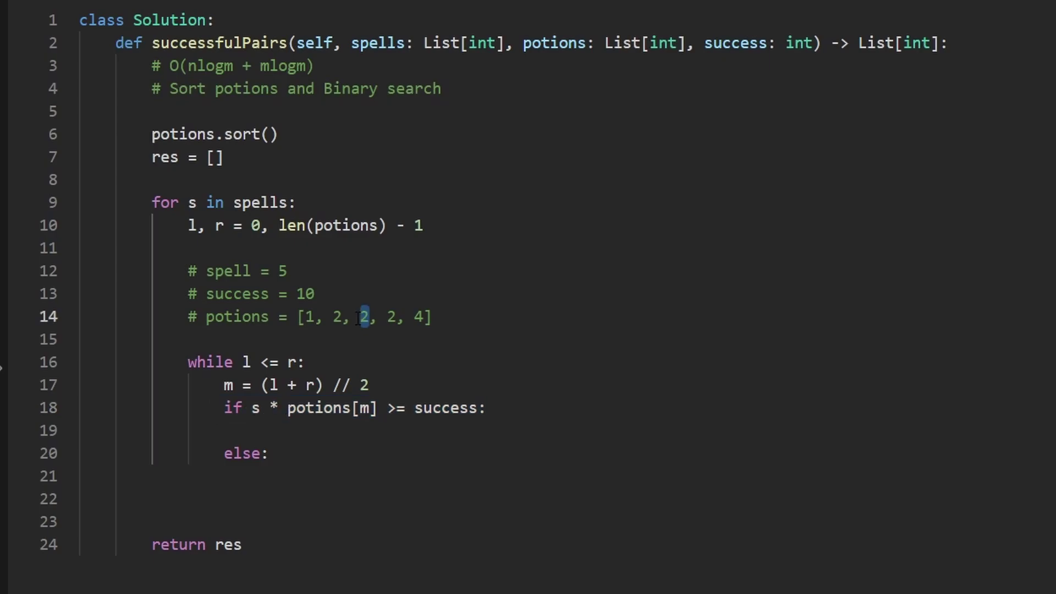
drag(361, 317, 297, 317)
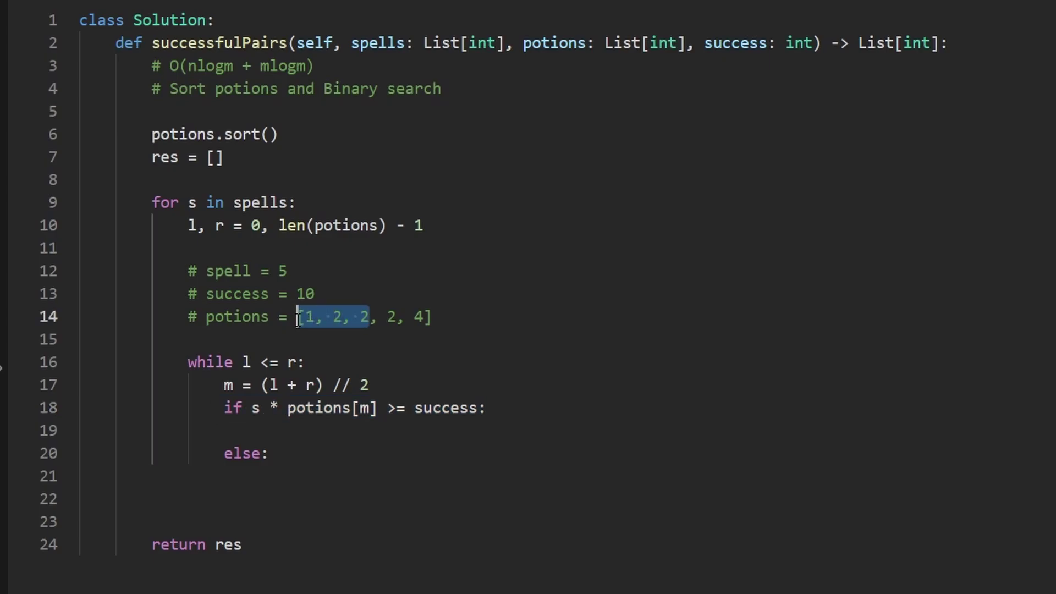
click(296, 426)
text(r )
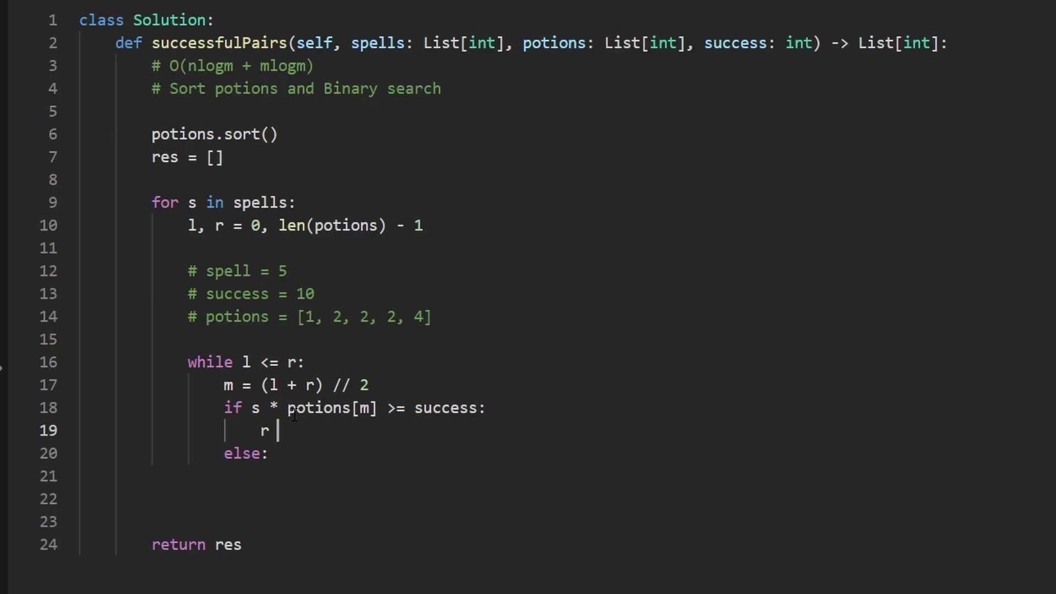
text(= m - 1)
- Set r = m - 1 and add 'idx = # Find weakest potion (furthest left) that works'
click(368, 317)
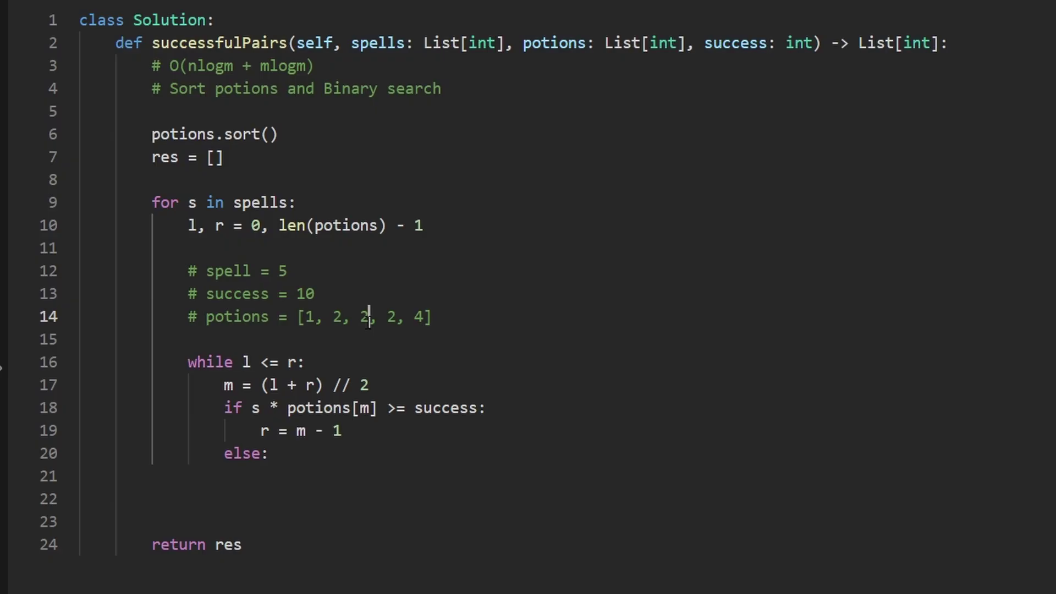
drag(368, 317, 361, 317)
click(351, 360)
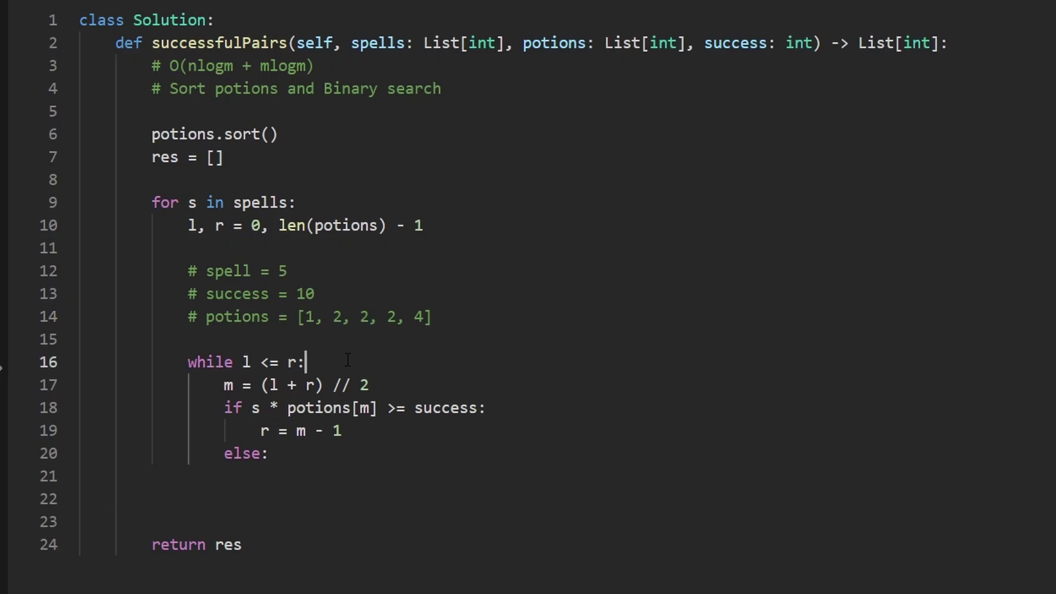
key(Return)
text(idx )
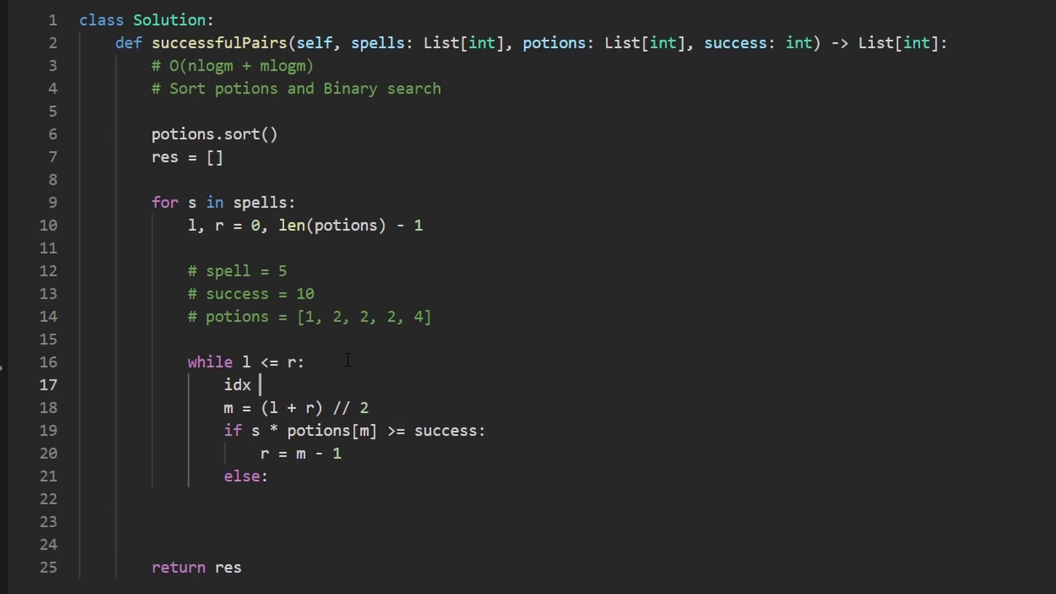
text(= # )
text(F)
text(ind weak)
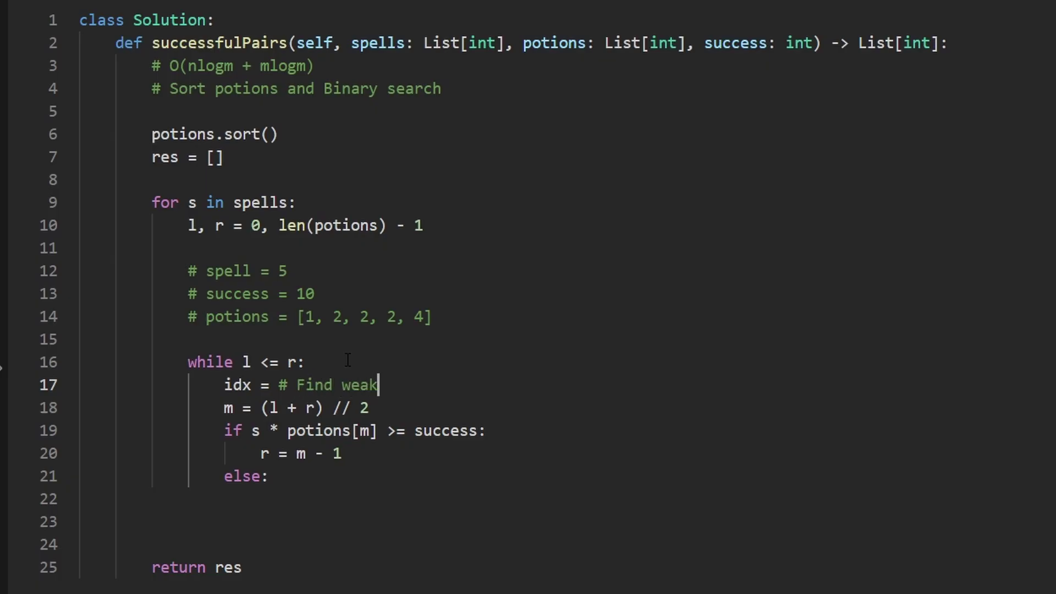
text(est pos)
key(BackSpace)
text(tion)
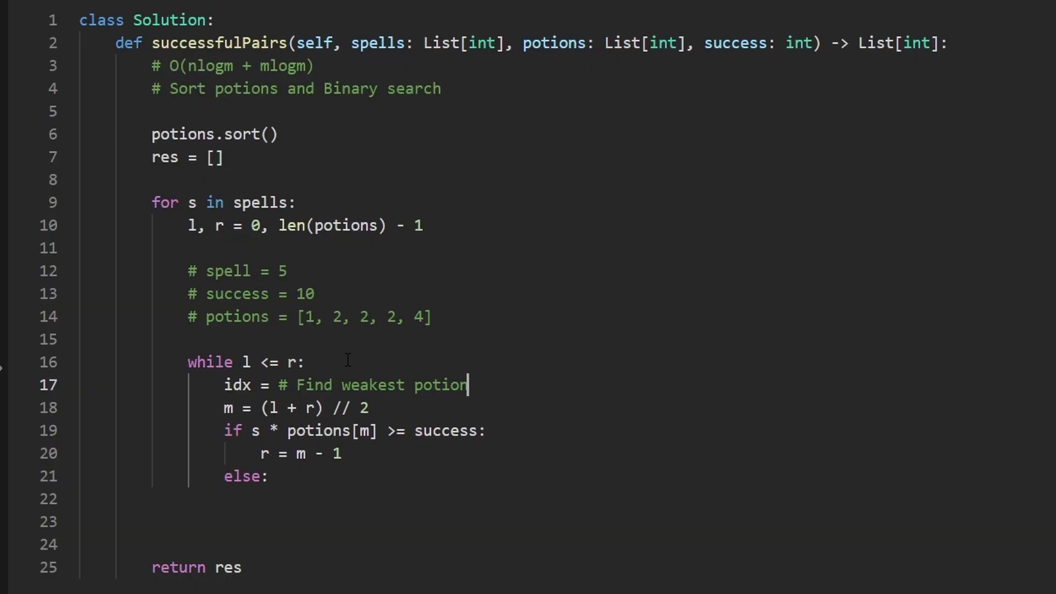
text( that works)
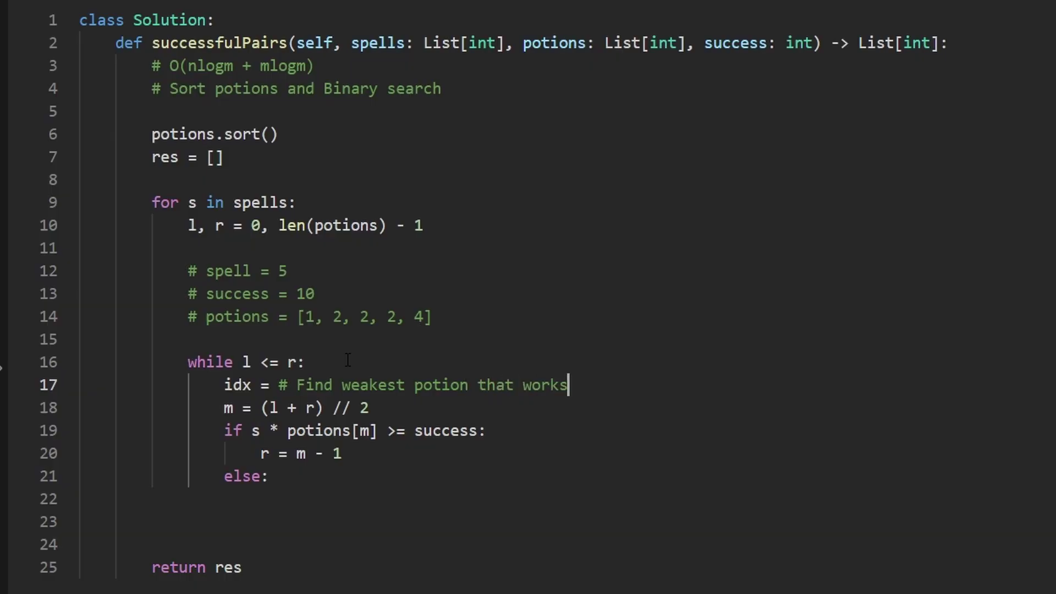
key(ctrl+Left)
key(ctrl+Left)
text(*)
text((furth)
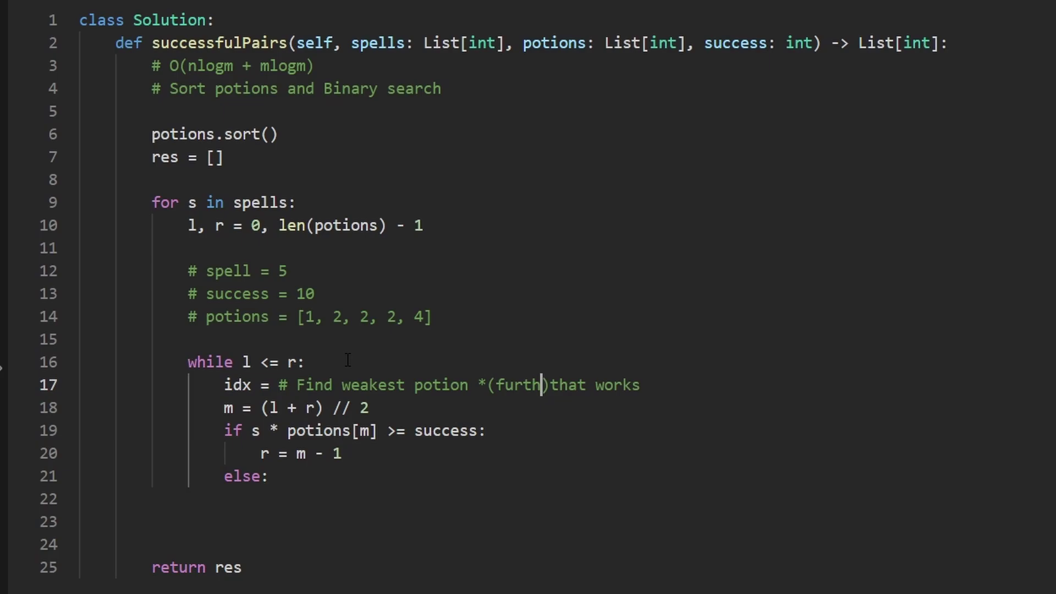
text(est left)
key(ctrl+Left)
key(ctrl+Left)
- Fix the idx comment's stray asterisk and add idx = m under r = m - 1
key(Left)
key(BackSpace)
drag(341, 453, 224, 430)
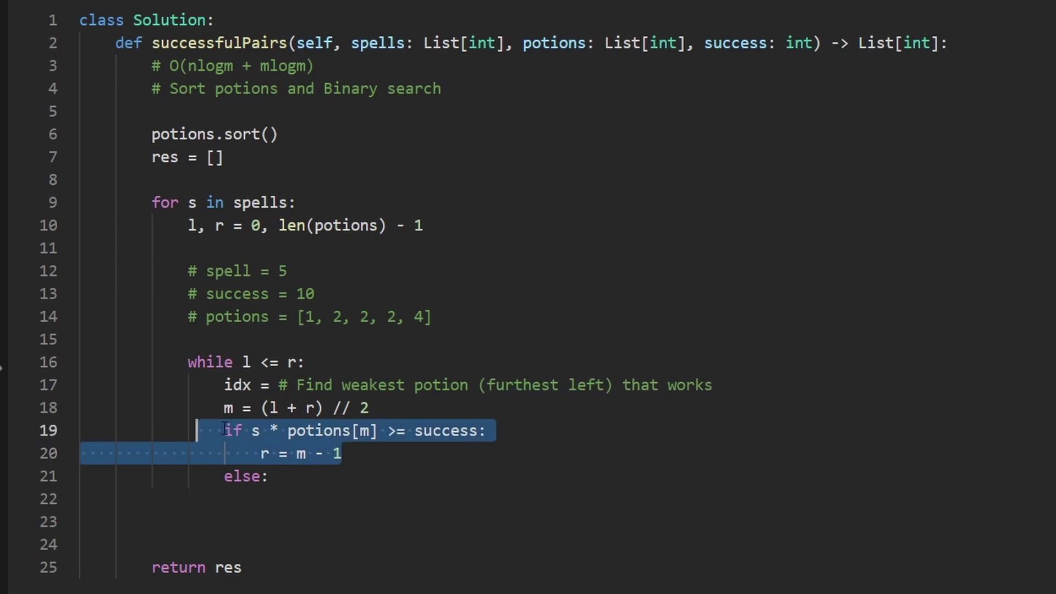
click(369, 455)
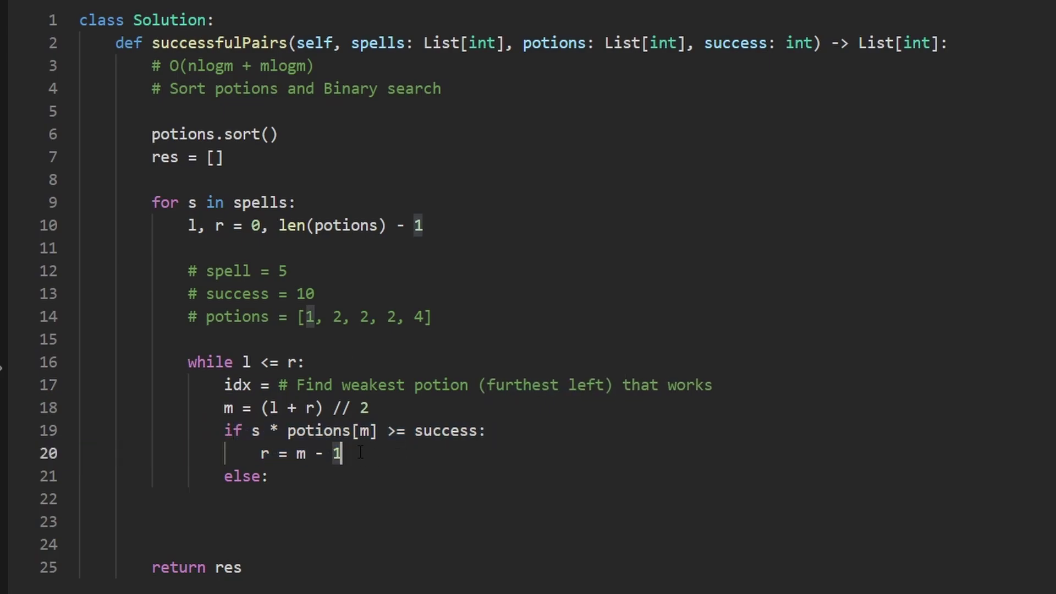
key(Return)
text(i)
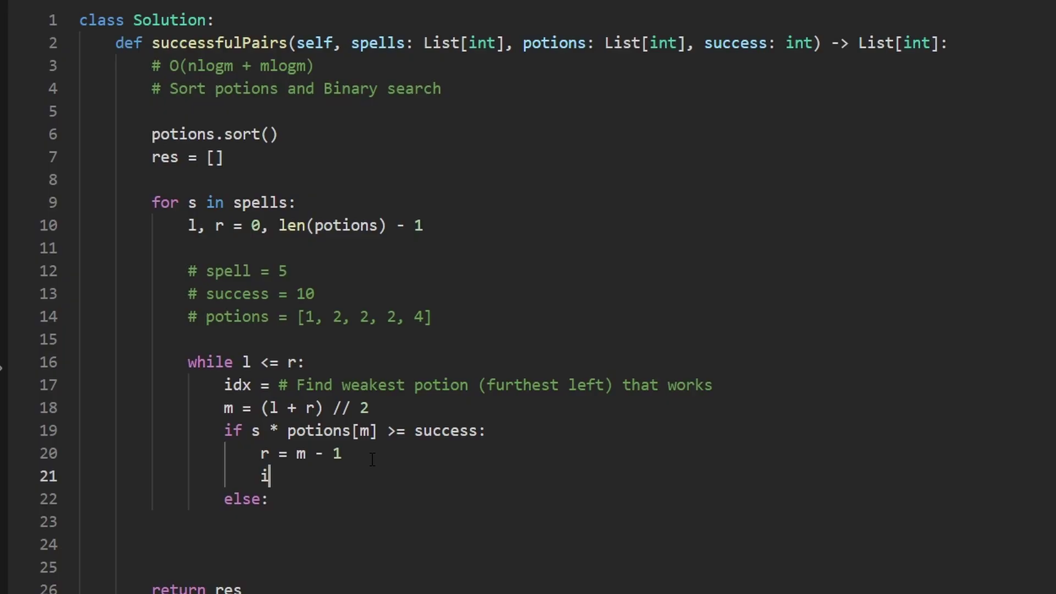
text(dx = )
text(m)
- Review the success condition, the sample potions and the empty else branch
drag(483, 435, 247, 430)
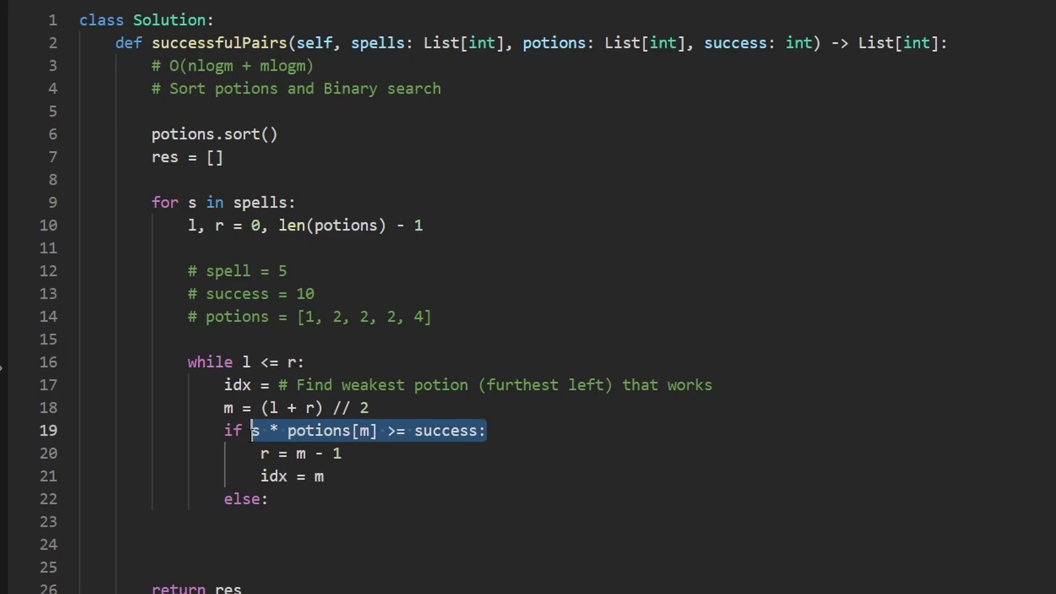
drag(324, 475, 305, 475)
shift+click(224, 430)
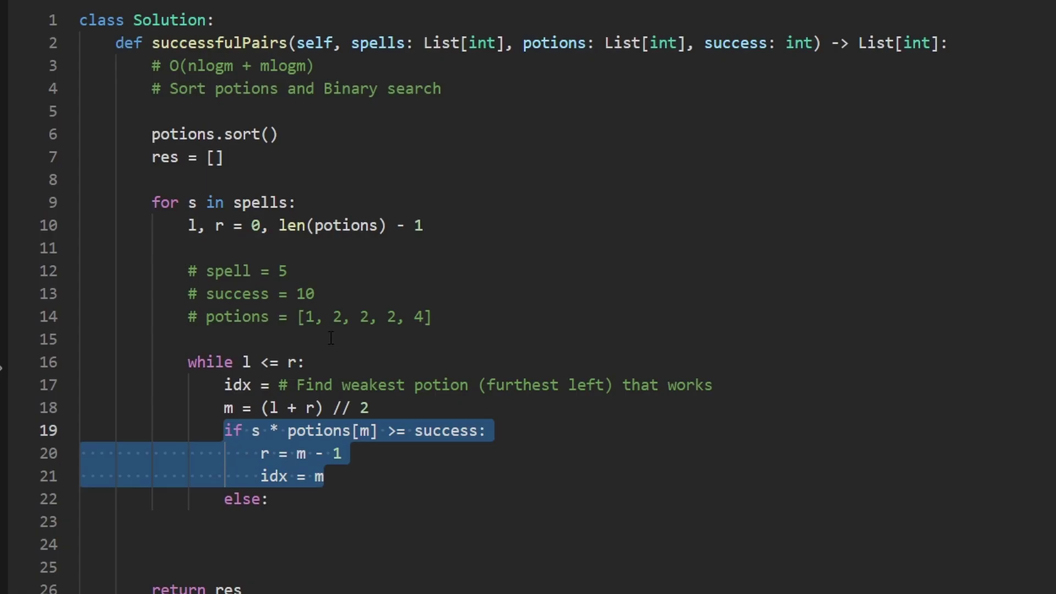
mouse_move(431, 318)
mouse_down()
mouse_move(299, 318)
mouse_move(340, 317)
mouse_up()
click(301, 340)
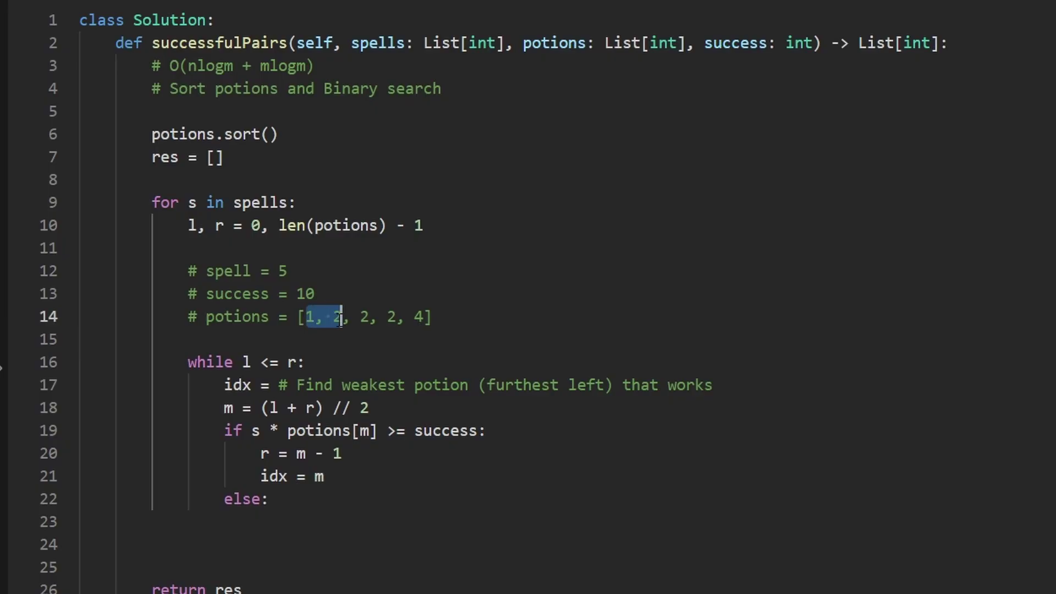
drag(273, 498, 224, 501)
- Set l = m + 1 under else and initialise idx = 0
click(298, 499)
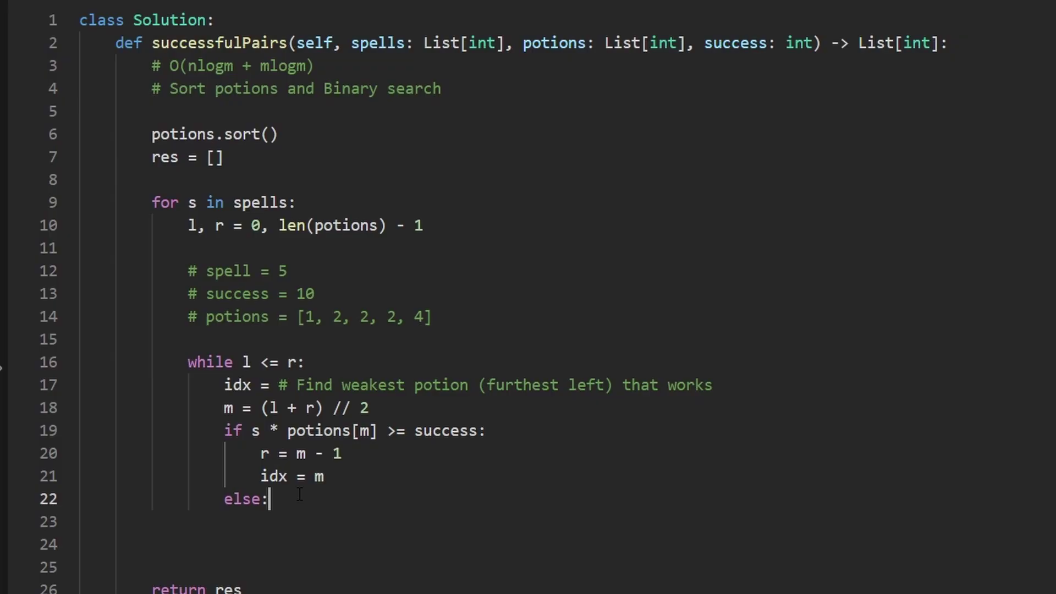
key(Return)
text(l =)
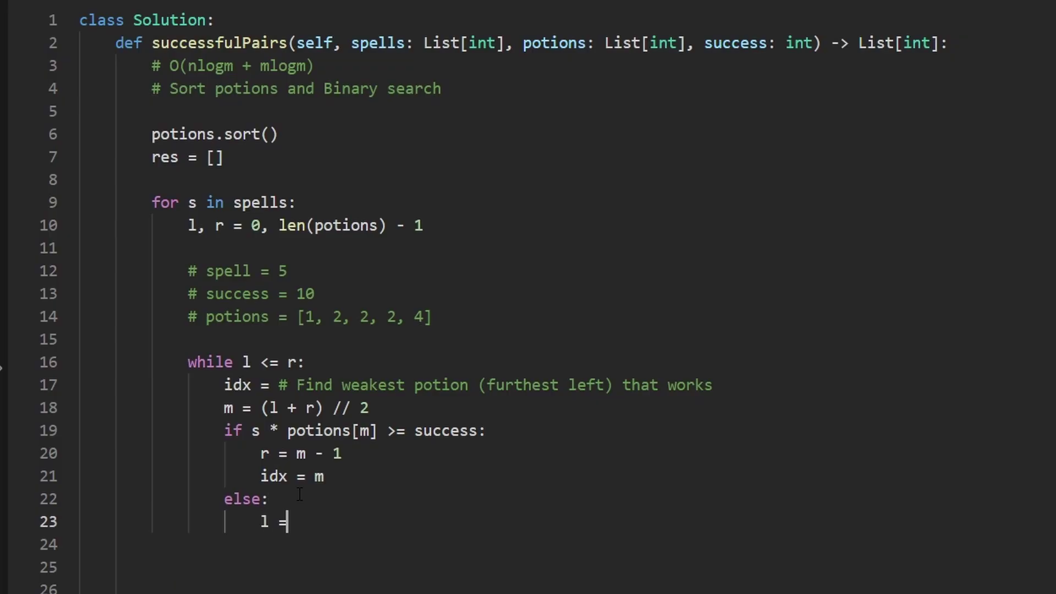
text( m + 1)
drag(279, 384, 224, 386)
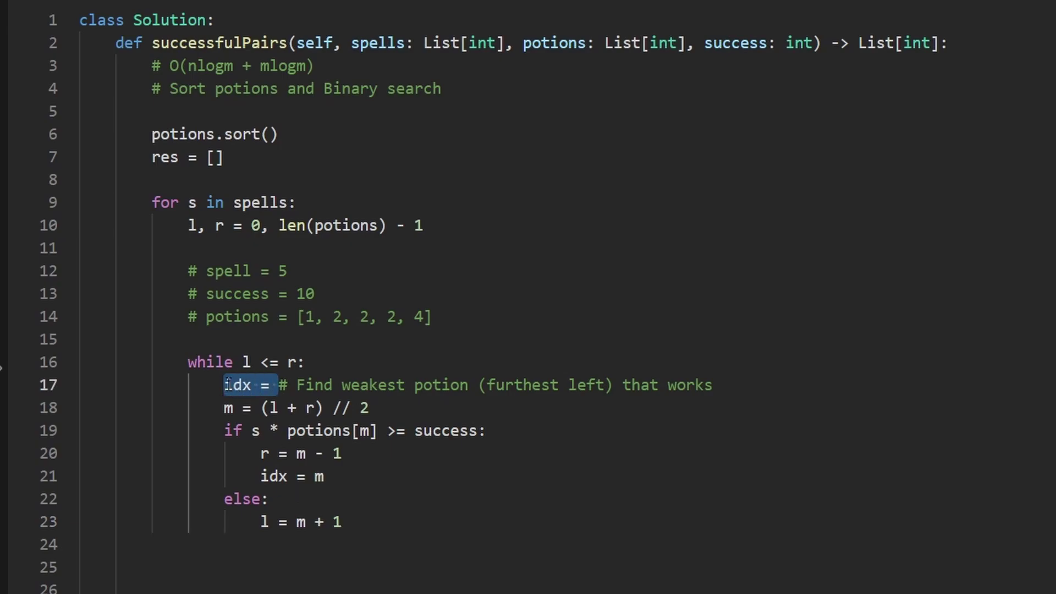
click(275, 385)
text(0)
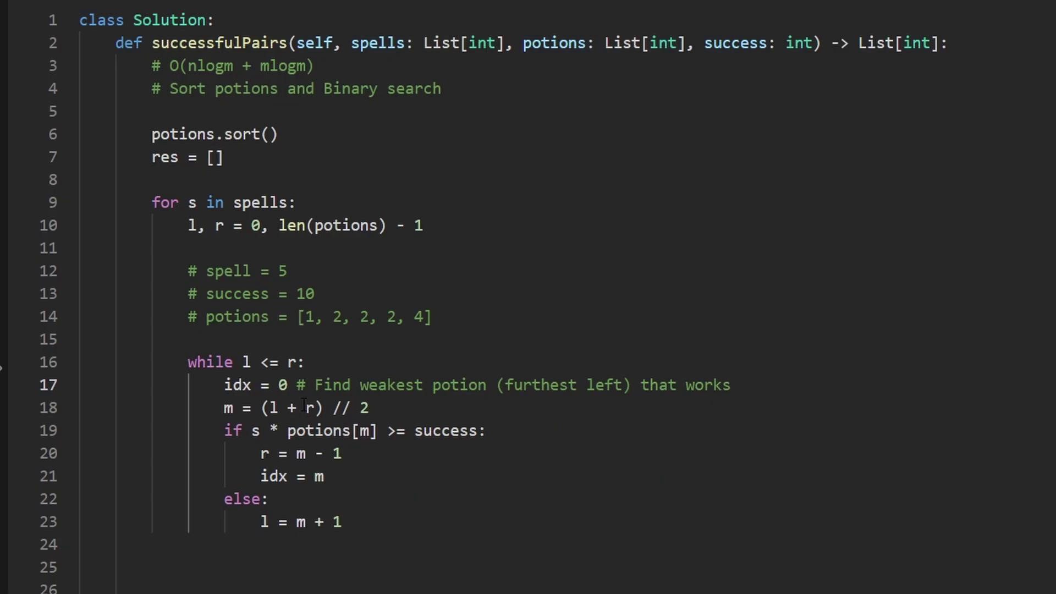
drag(294, 384, 224, 386)
click(321, 565)
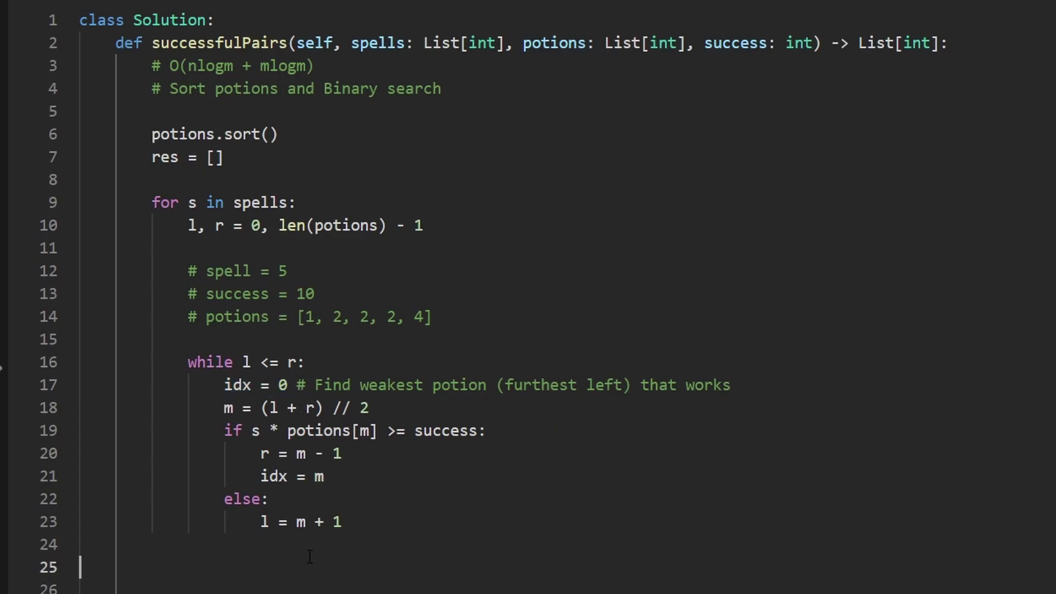
key(Tab)
key(Tab)
key(Tab)
- Delete the example comment lines 12–14
drag(80, 544, 189, 362)
click(250, 362)
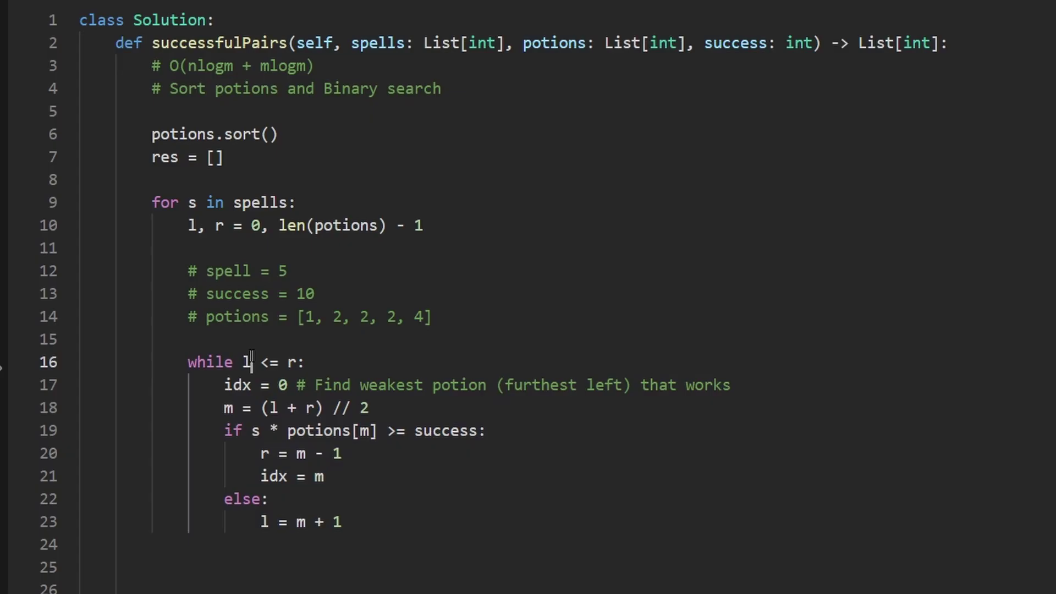
drag(83, 339, 79, 277)
- Delete the leftover comment lines and cut the idx = 0 line out of the while loop
key(BackSpace)
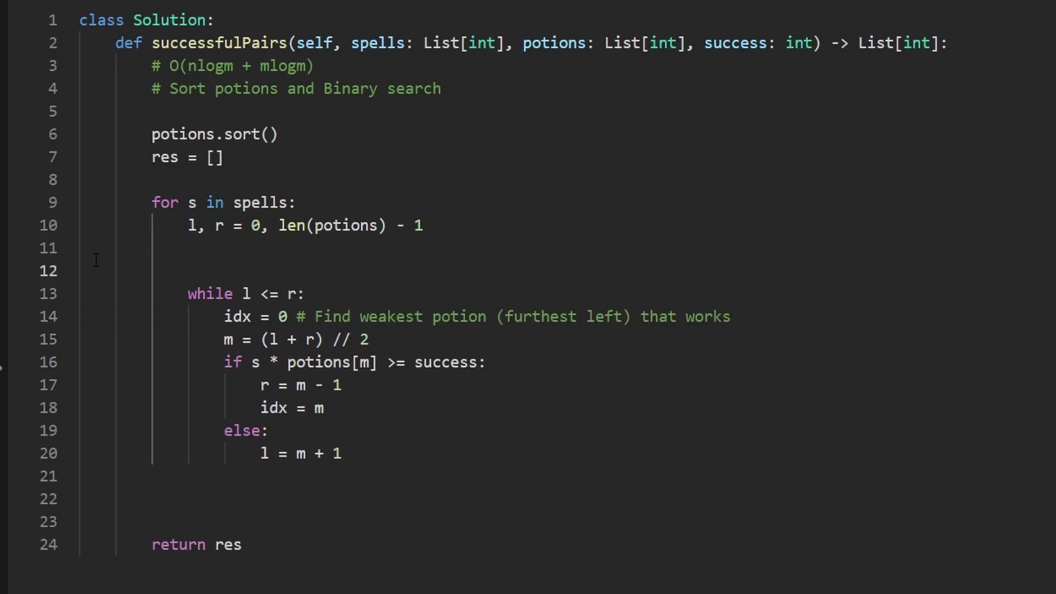
key(BackSpace)
drag(252, 286, 216, 299)
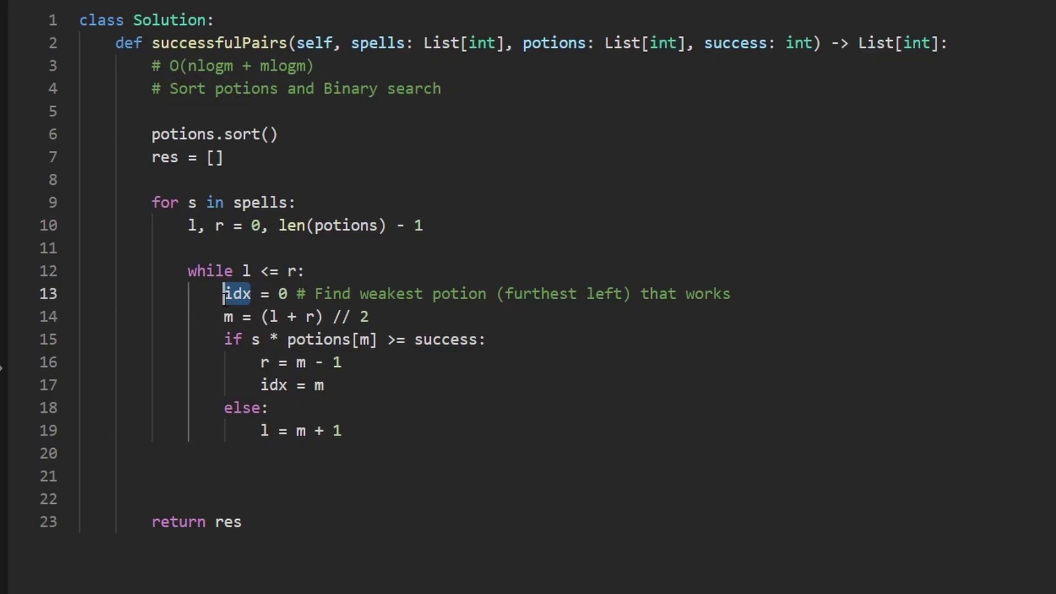
drag(307, 273, 197, 274)
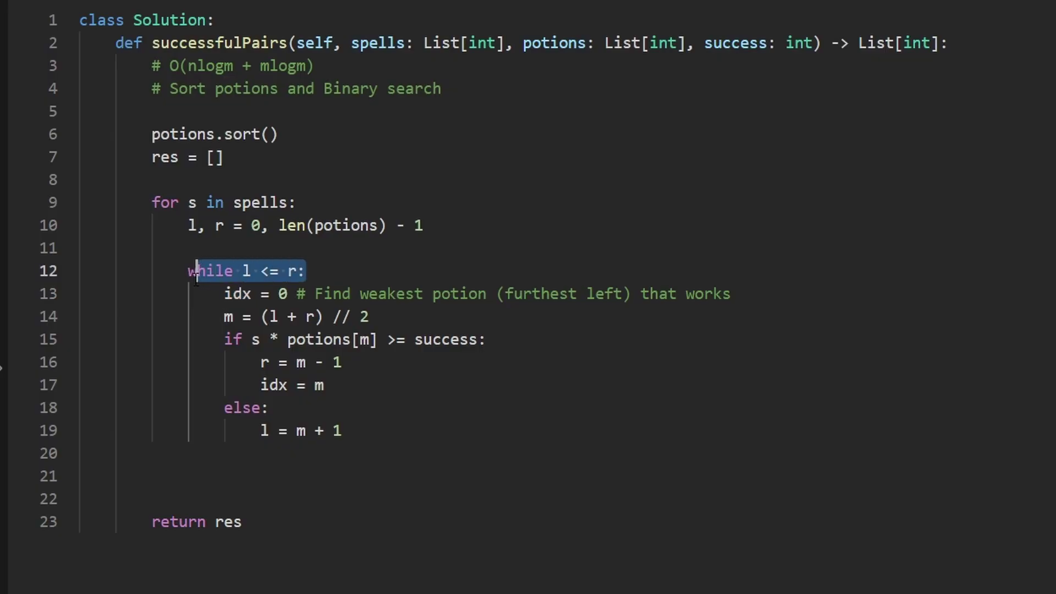
drag(731, 294, 223, 293)
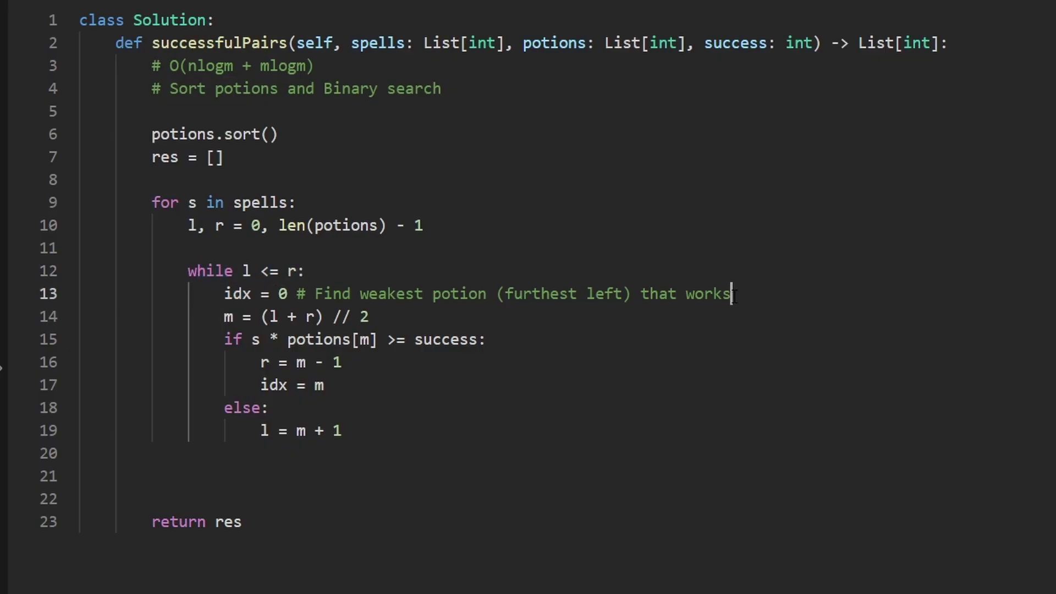
key(ctrl+x)
- Paste idx = 0 after the l, r setup and remove the blank line in the loop
key(Up)
key(Up)
key(Tab)
key(Tab)
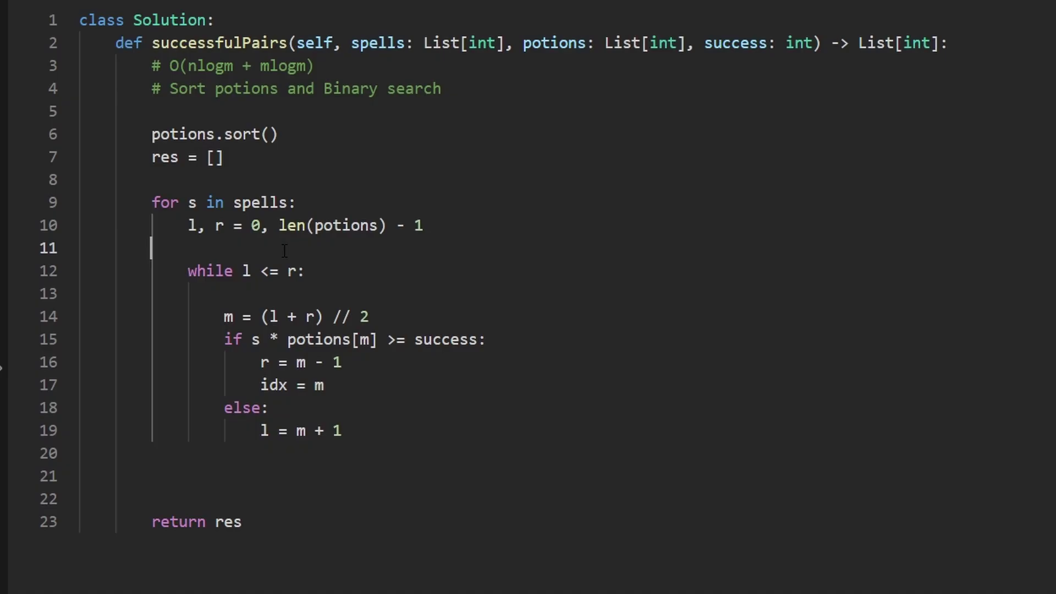
key(Tab)
key(ctrl+v)
key(Return)
click(305, 313)
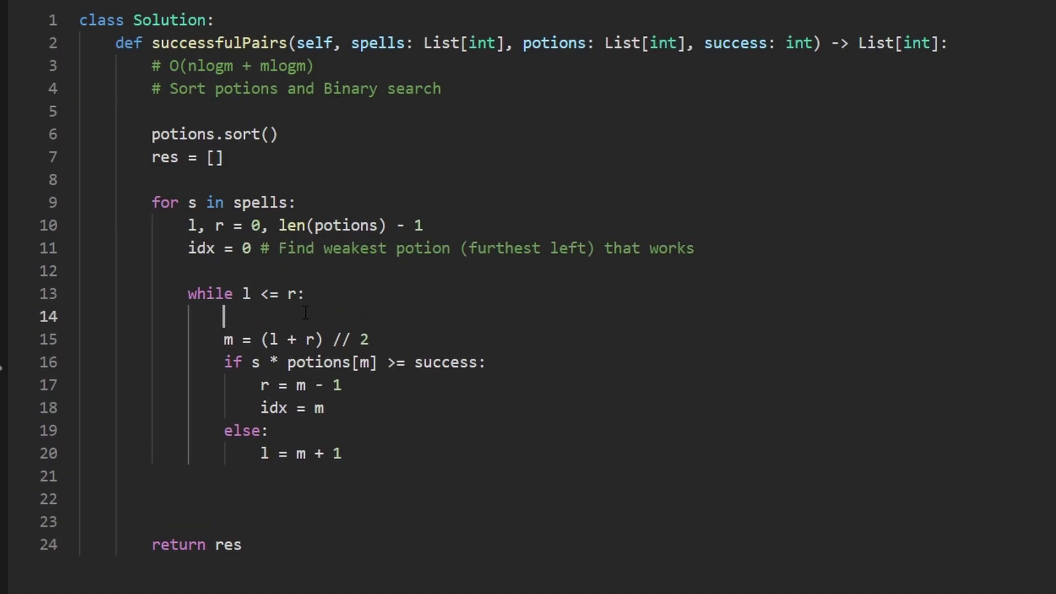
key(BackSpace)
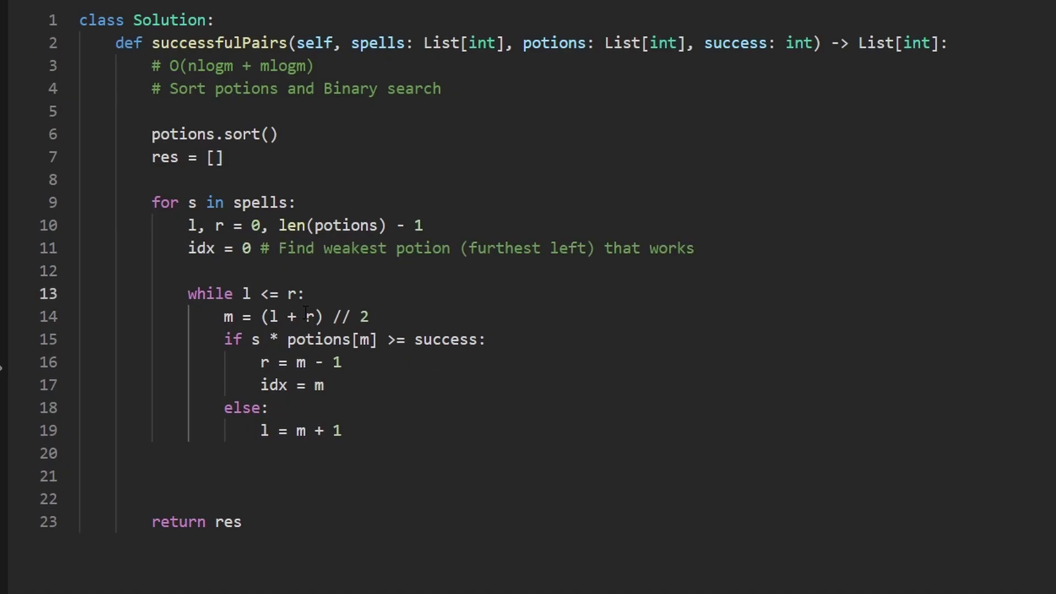
- Add res.append(len(positions) - idx) at for-loop indentation after the while loop
click(223, 472)
key(Tab)
key(Tab)
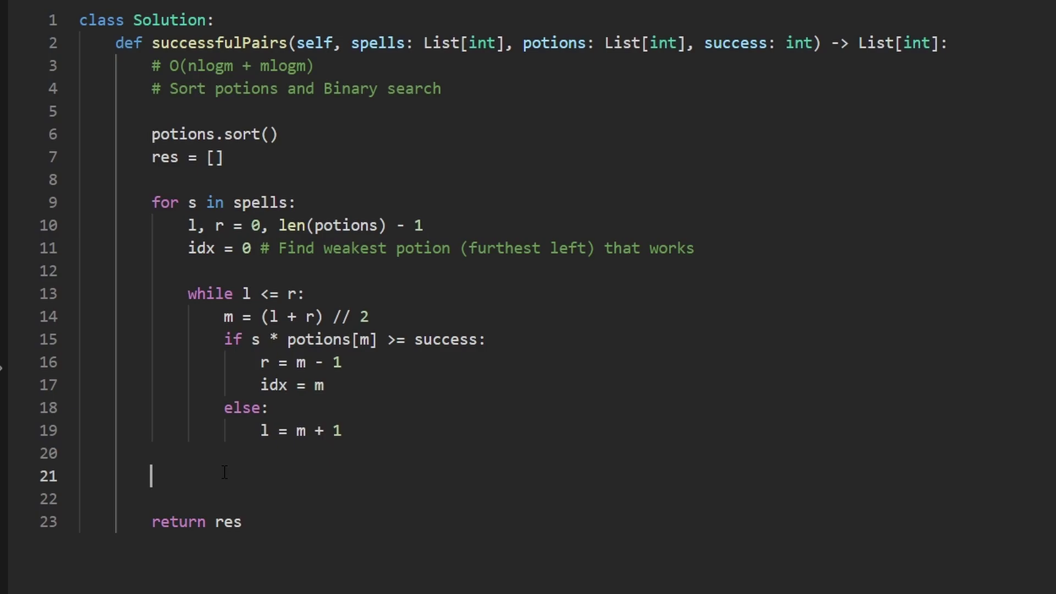
key(Tab)
text(res)
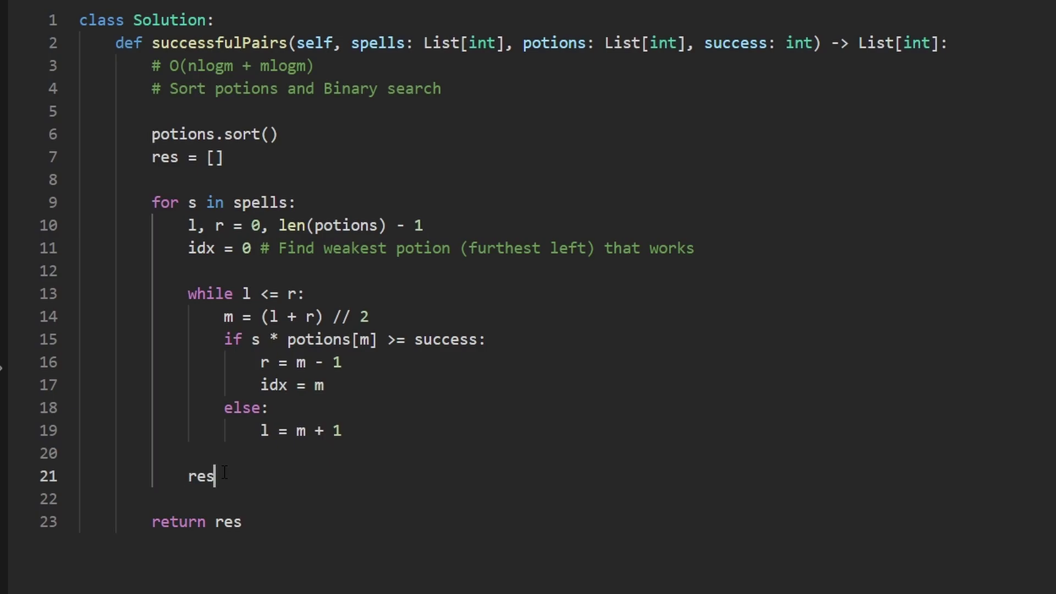
text(.append()
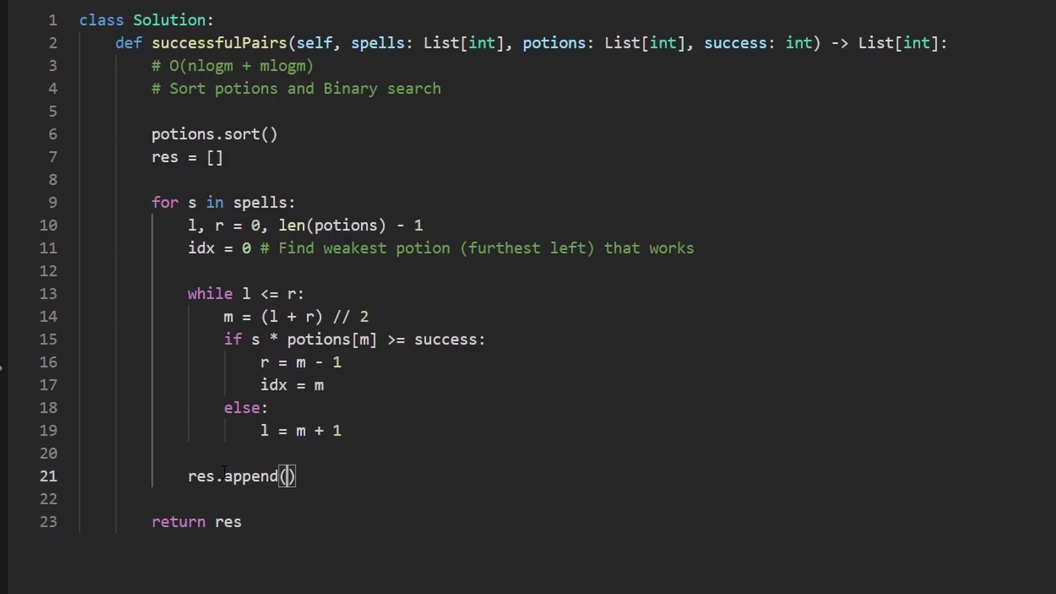
drag(589, 248, 369, 248)
click(287, 248)
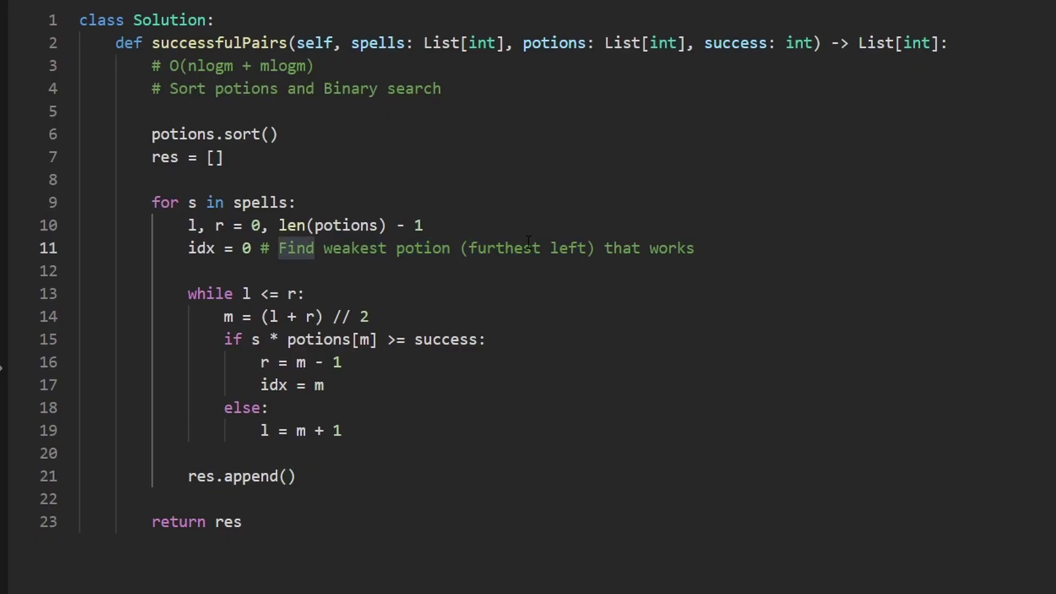
drag(605, 248, 188, 248)
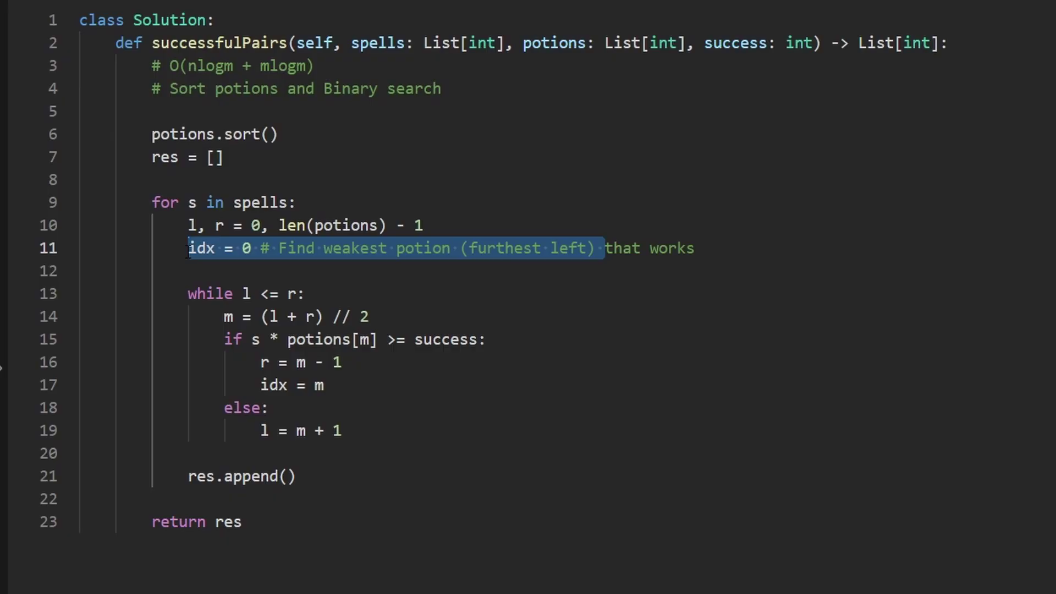
click(287, 475)
text(l)
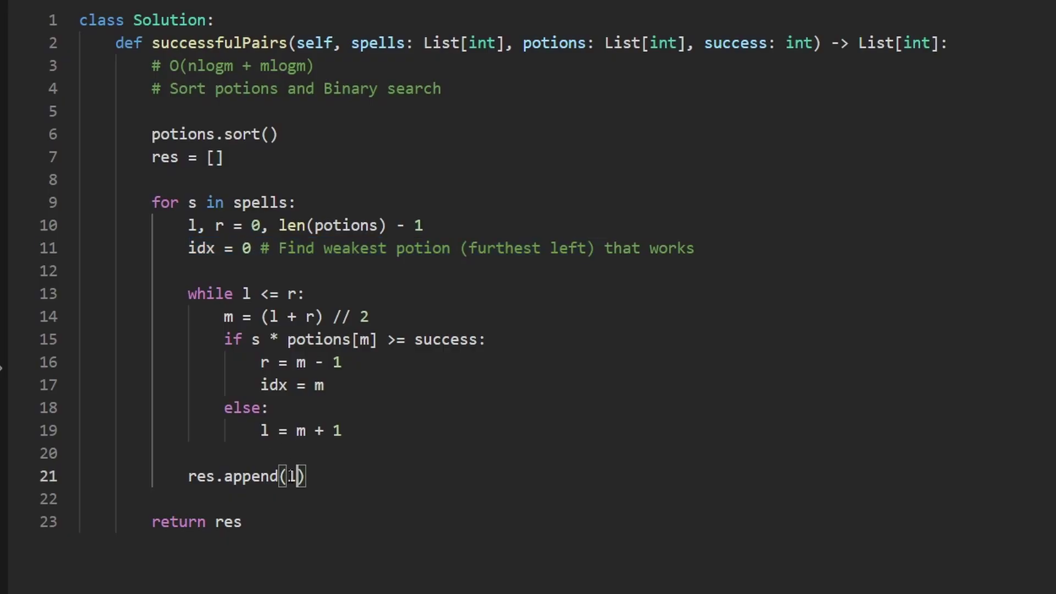
text(en(positions)
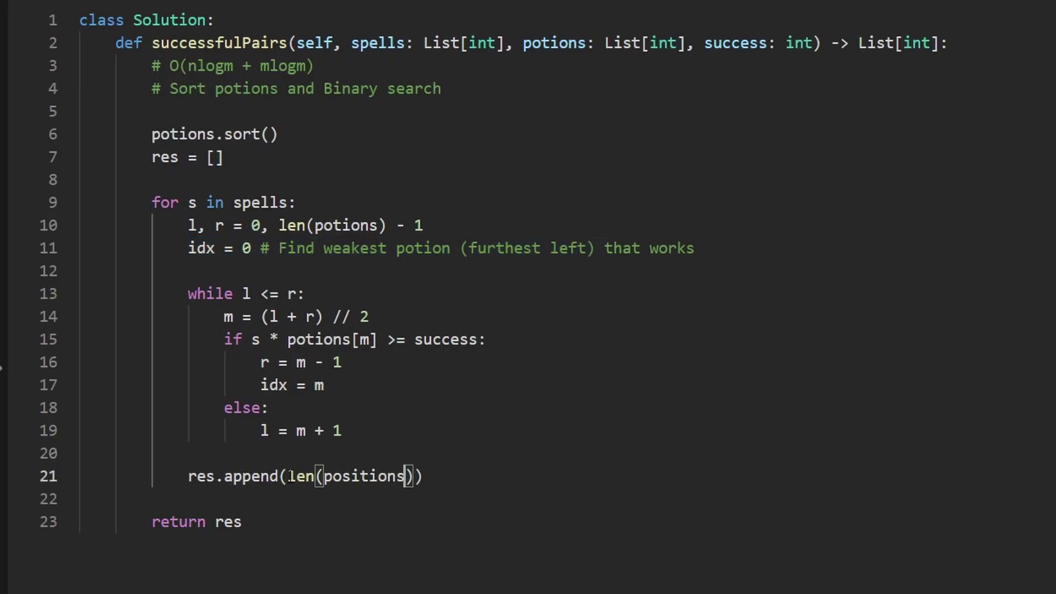
text() - idx)
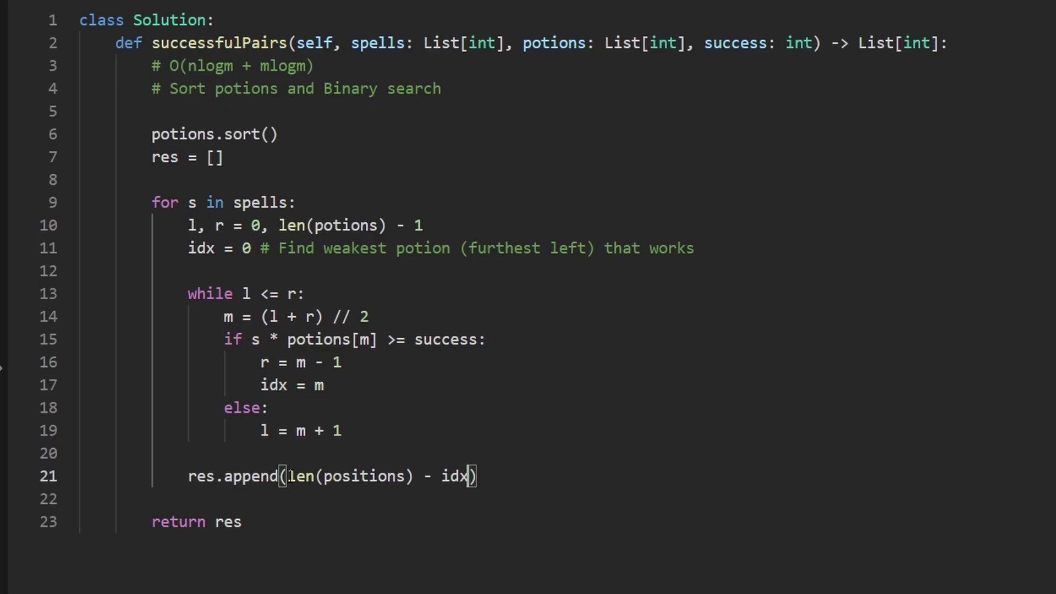
drag(595, 248, 188, 248)
drag(472, 476, 287, 476)
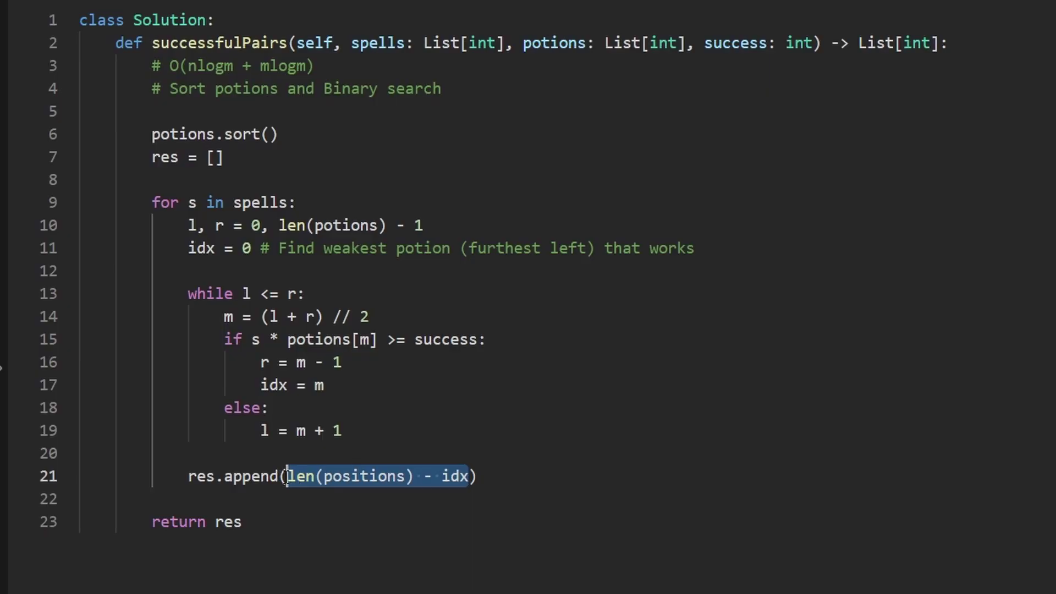
mouse_move(695, 248)
mouse_down()
mouse_move(207, 247)
mouse_move(241, 248)
mouse_up()
click(280, 277)
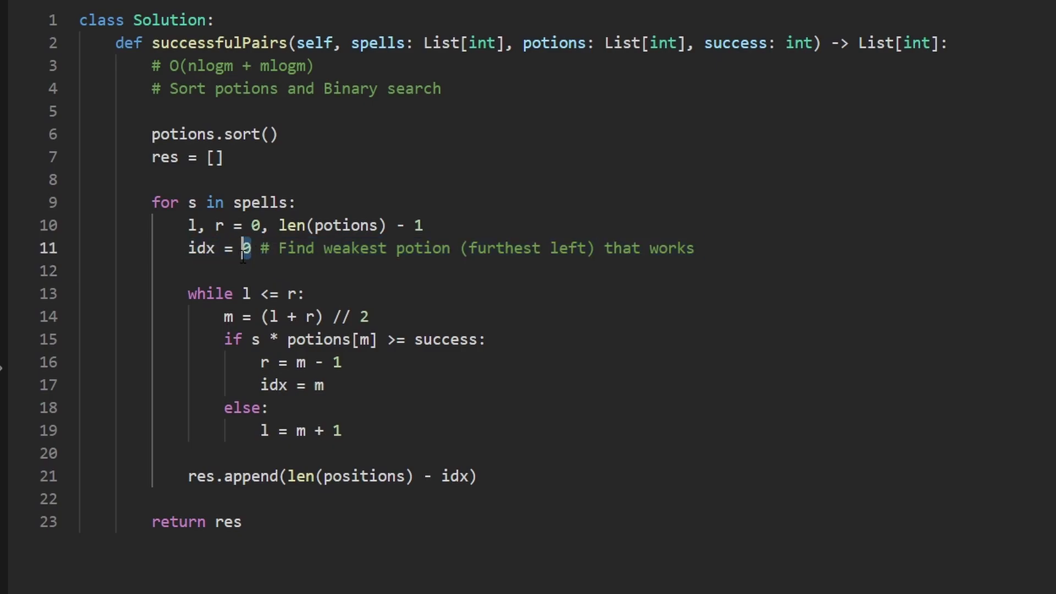
mouse_move(342, 431)
mouse_down()
mouse_move(224, 336)
mouse_move(224, 318)
mouse_up()
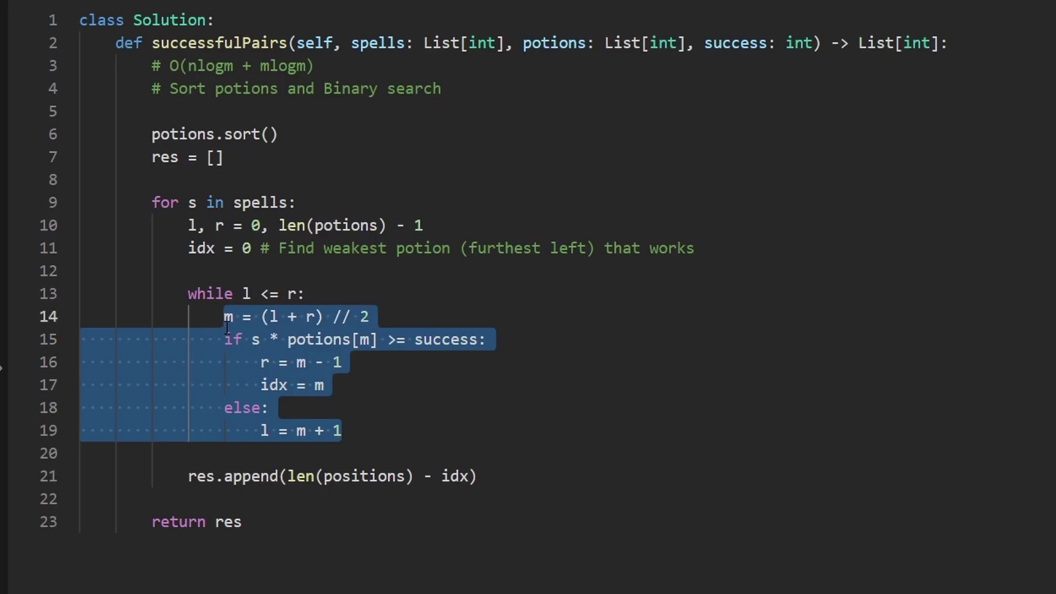
drag(459, 476, 284, 476)
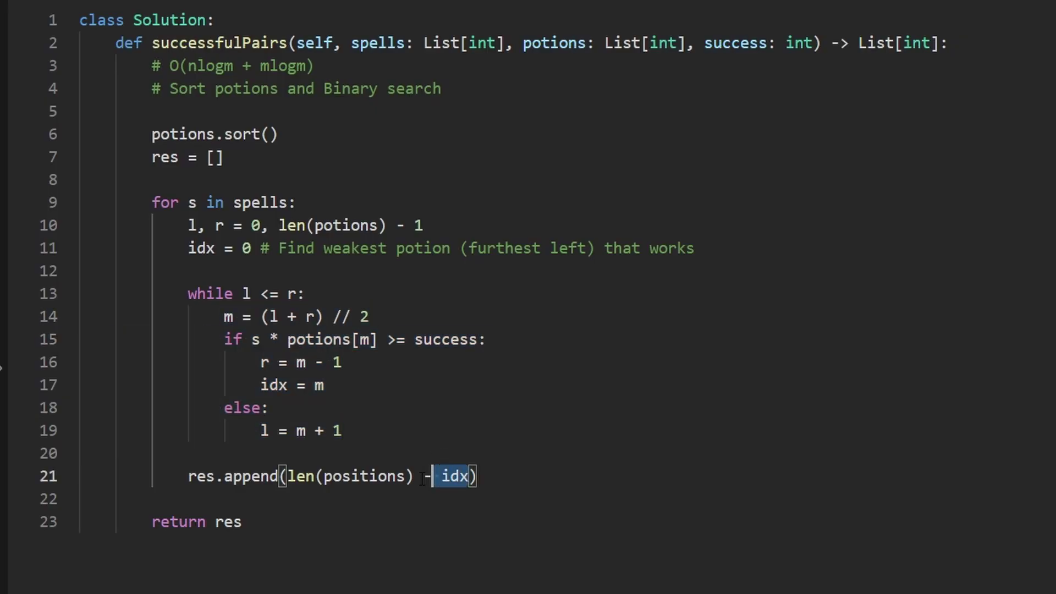
click(342, 430)
drag(353, 431, 224, 317)
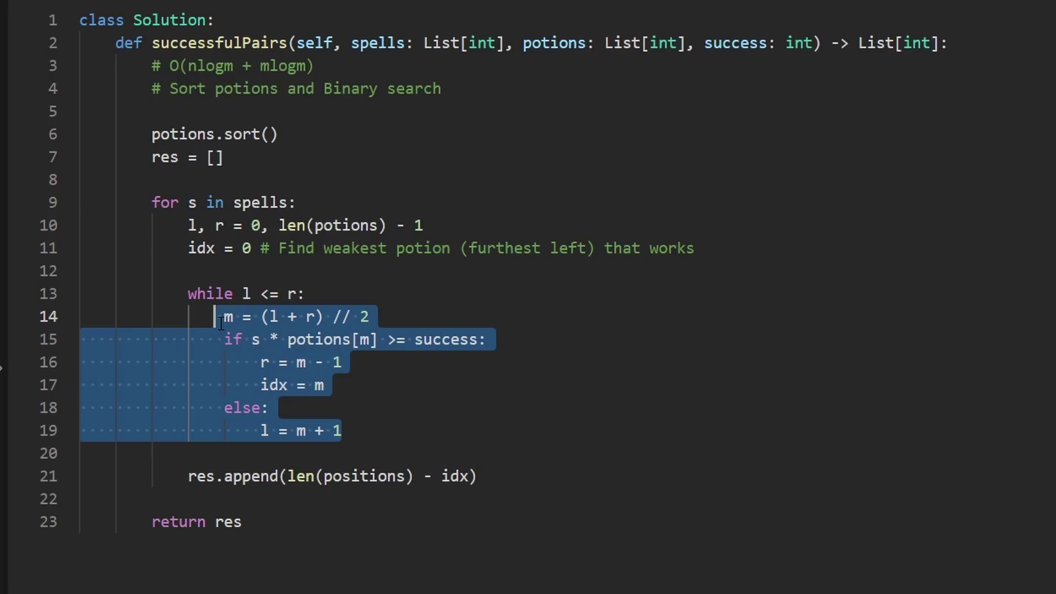
click(324, 385)
drag(324, 385, 261, 385)
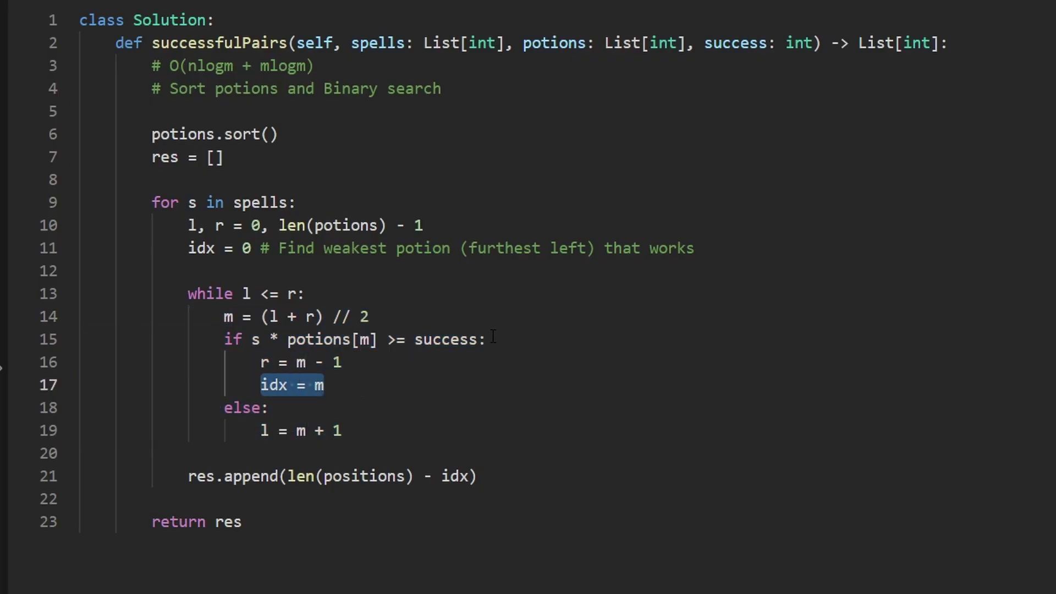
drag(487, 340, 223, 339)
drag(342, 431, 214, 407)
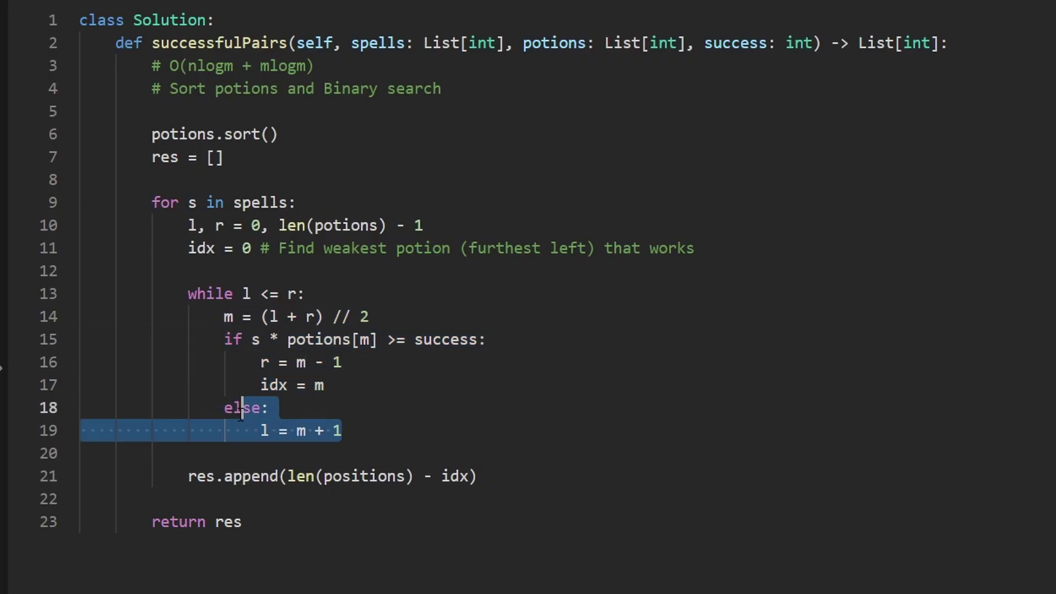
drag(323, 386, 255, 385)
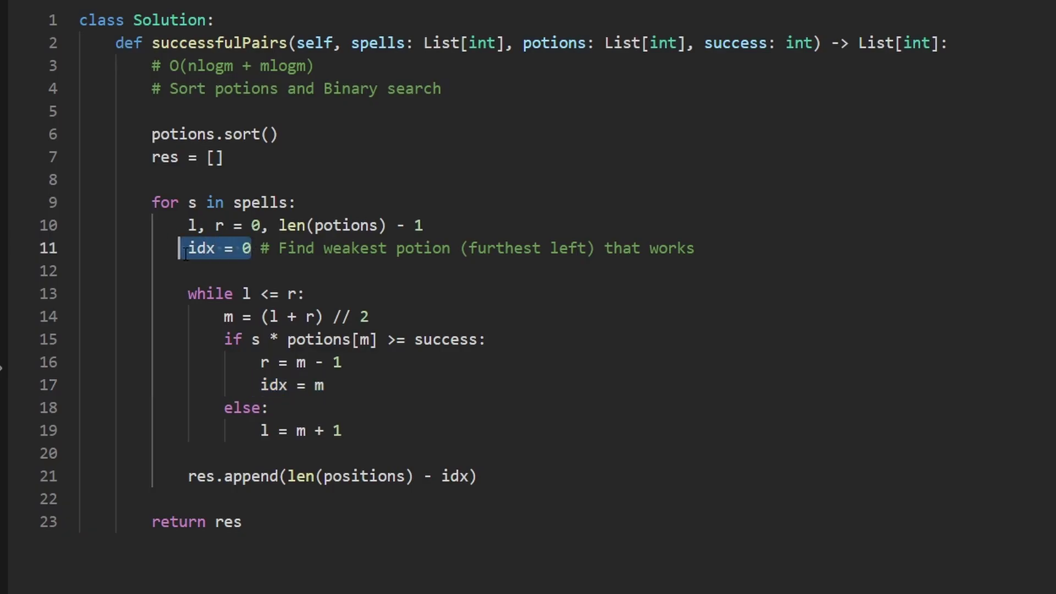
drag(187, 256, 189, 249)
drag(697, 248, 259, 248)
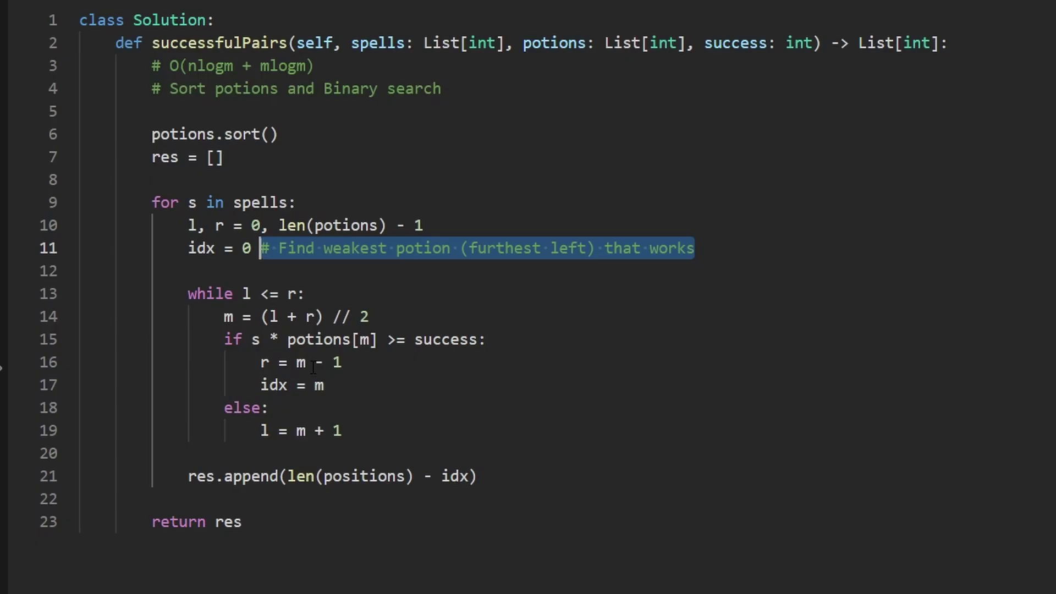
mouse_move(286, 476)
mouse_down()
mouse_move(470, 476)
mouse_move(296, 476)
mouse_up()
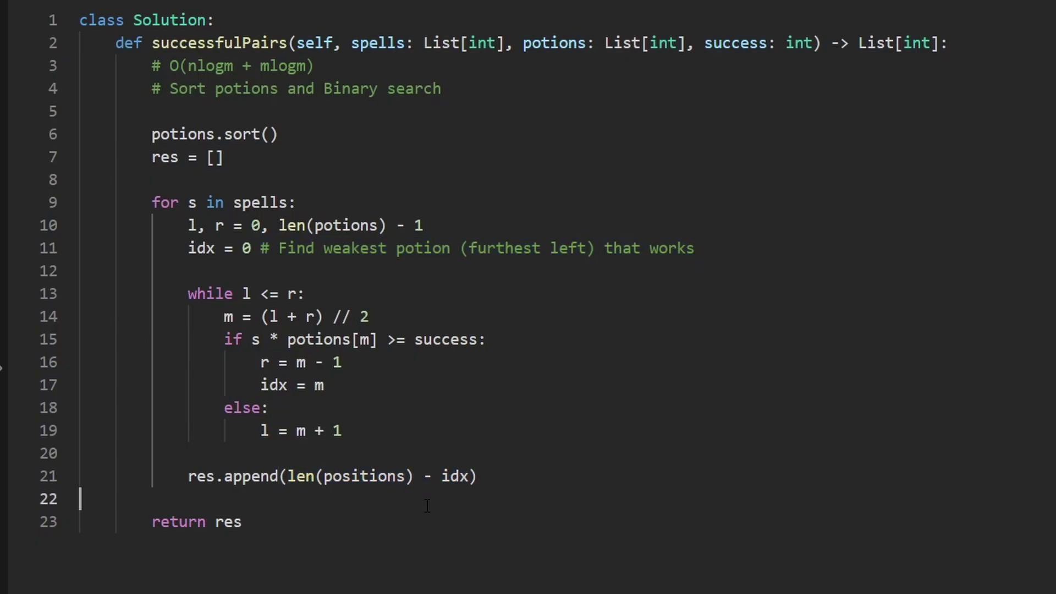
drag(442, 477, 469, 476)
click(527, 479)
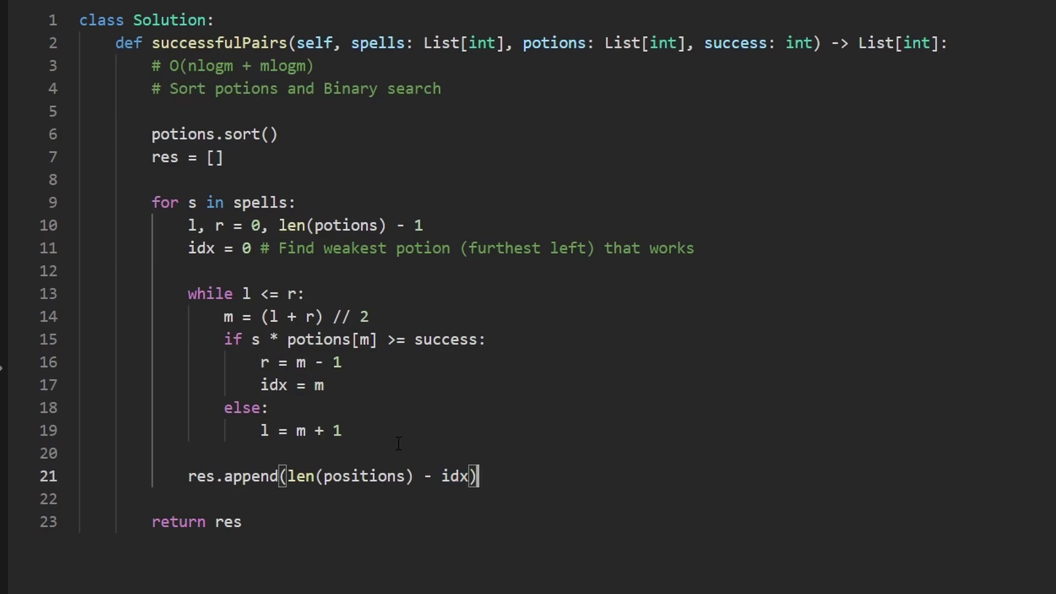
click(252, 247)
- Change line 11 to idx = len(positions) and delete the empty line before return res
drag(251, 248, 245, 248)
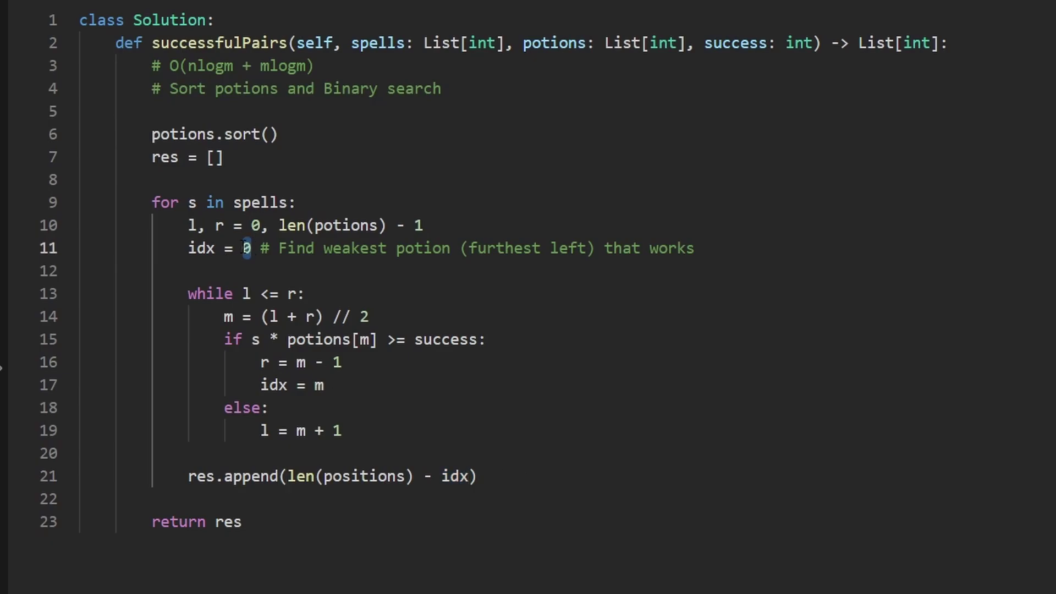
text(len(po)
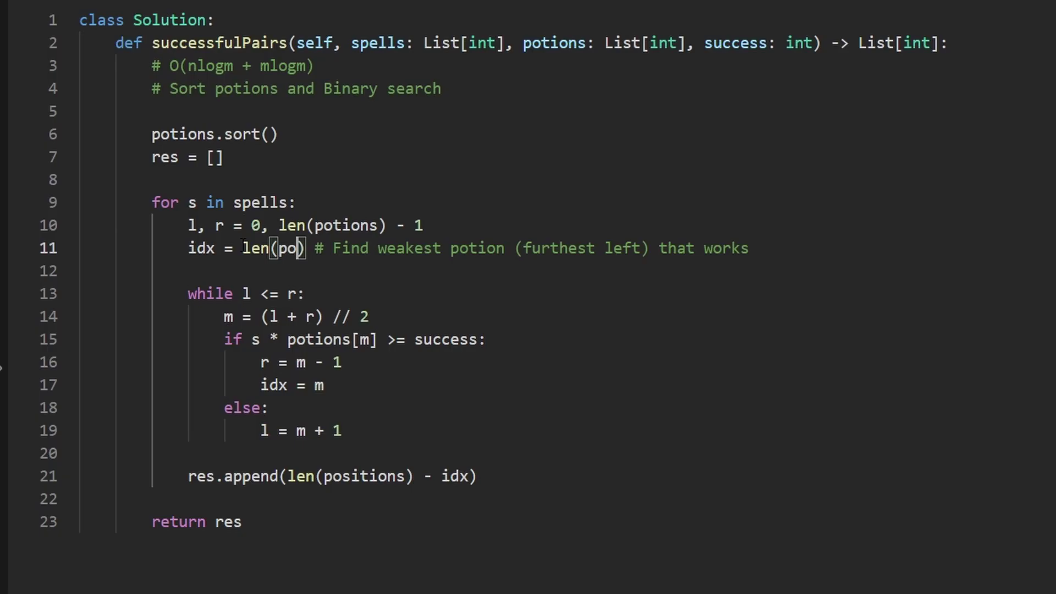
text(sitions)
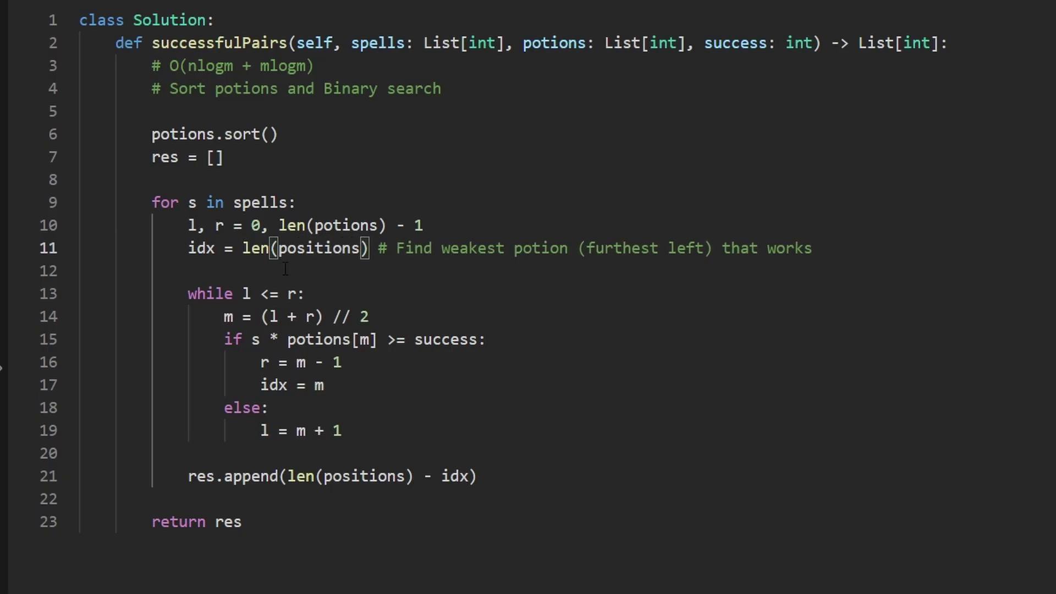
drag(376, 248, 188, 248)
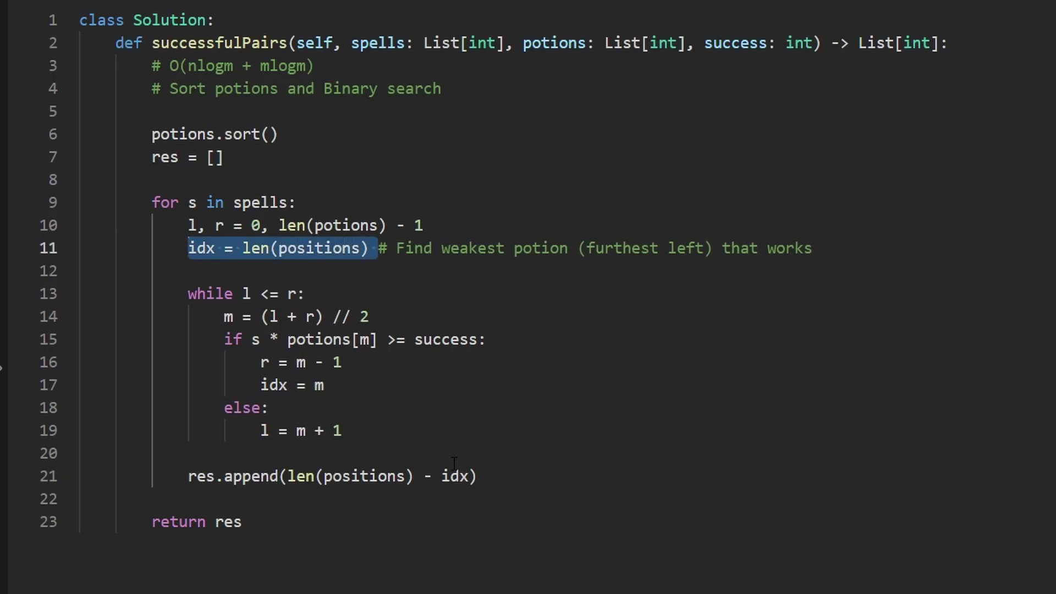
drag(413, 475, 288, 476)
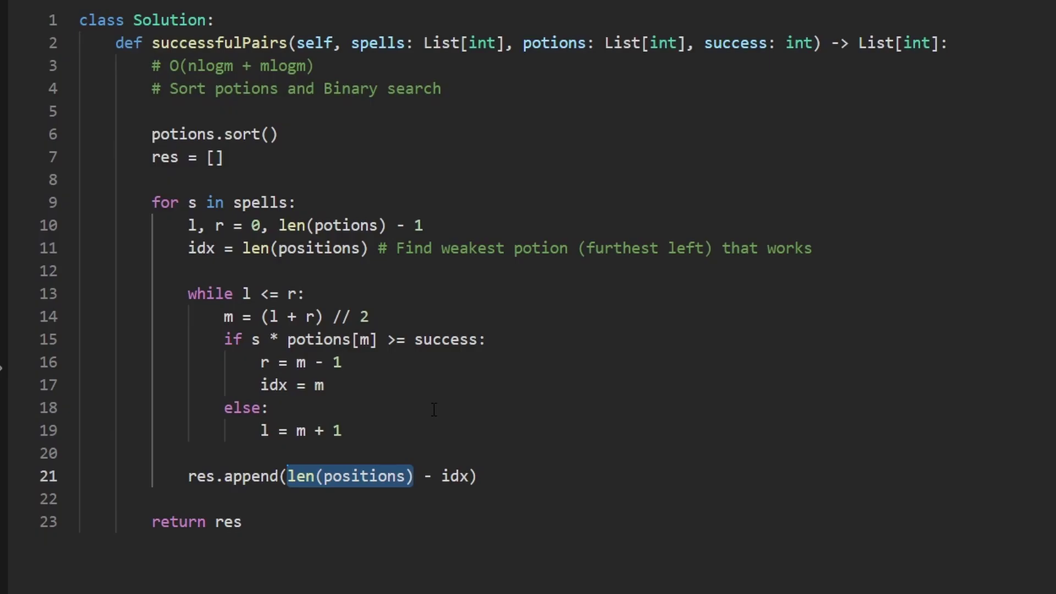
drag(368, 248, 237, 250)
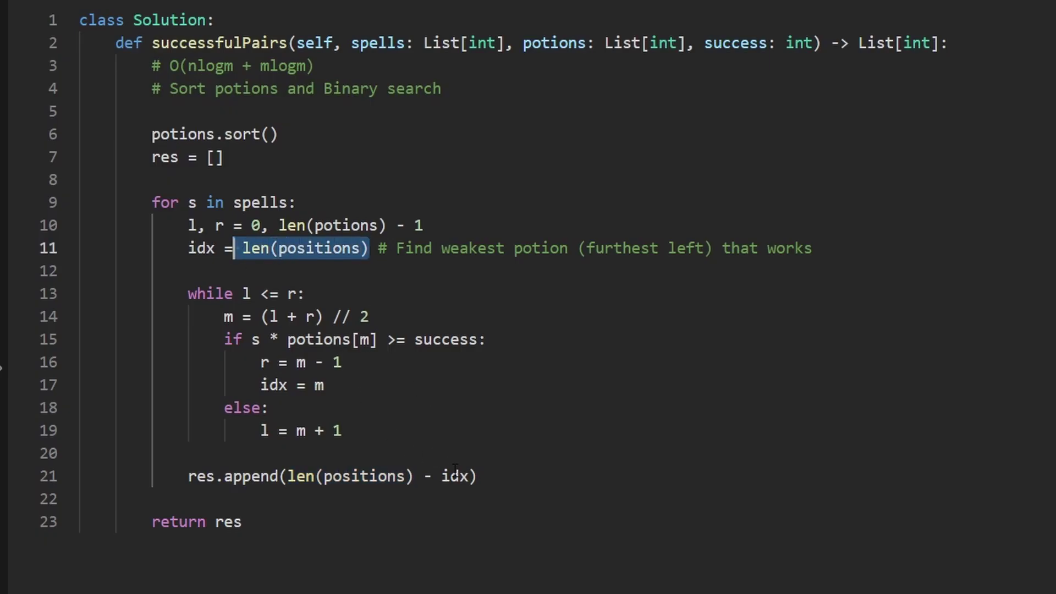
drag(470, 475, 298, 476)
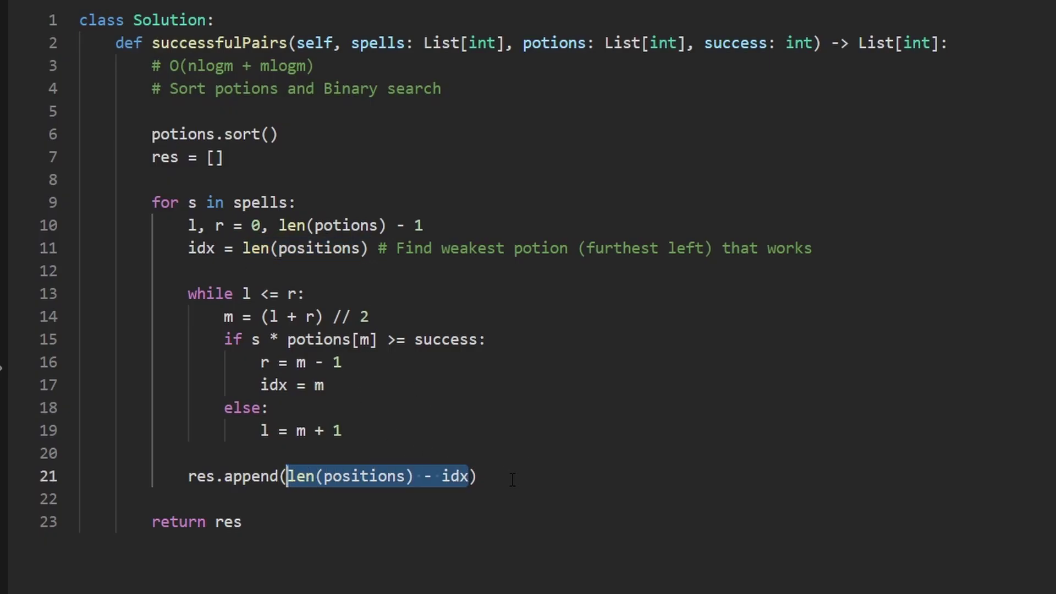
drag(478, 476, 178, 476)
click(204, 506)
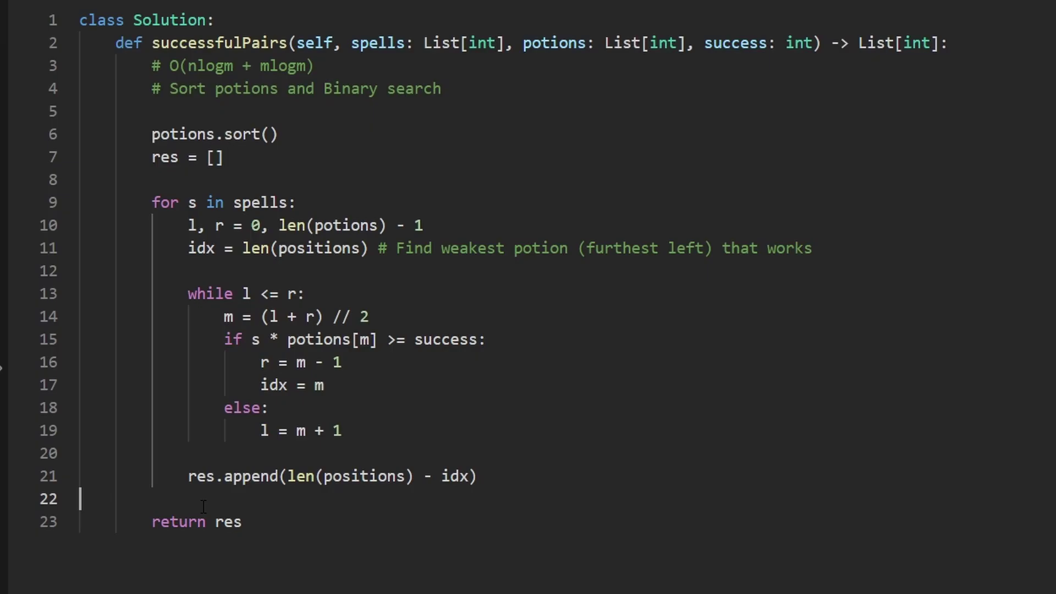
key(BackSpace)
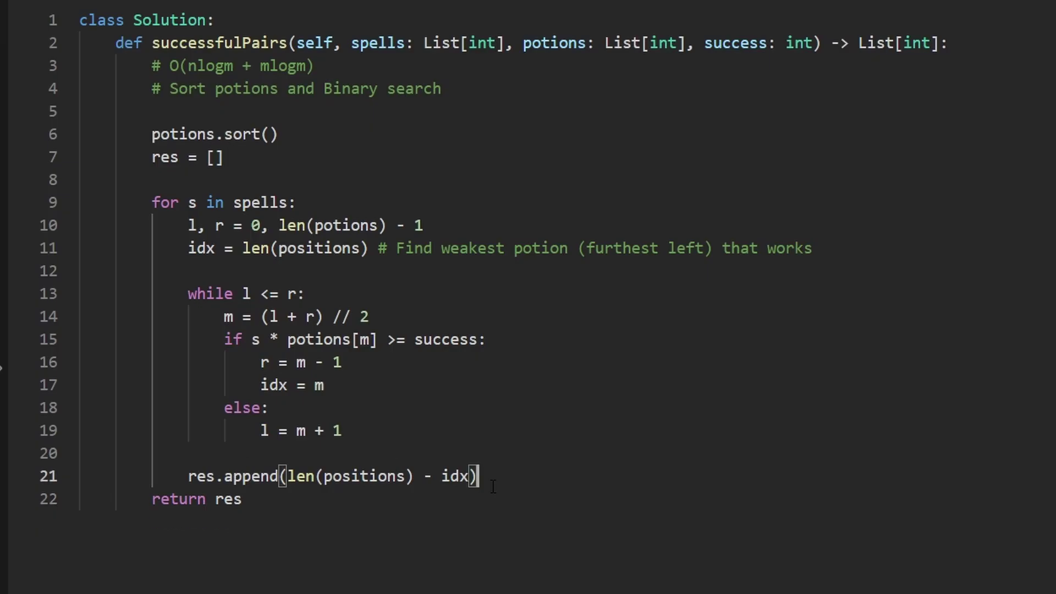
- Run the solution and correct 'positions' to 'potions' on line 11
key(ctrl+apostrophe)
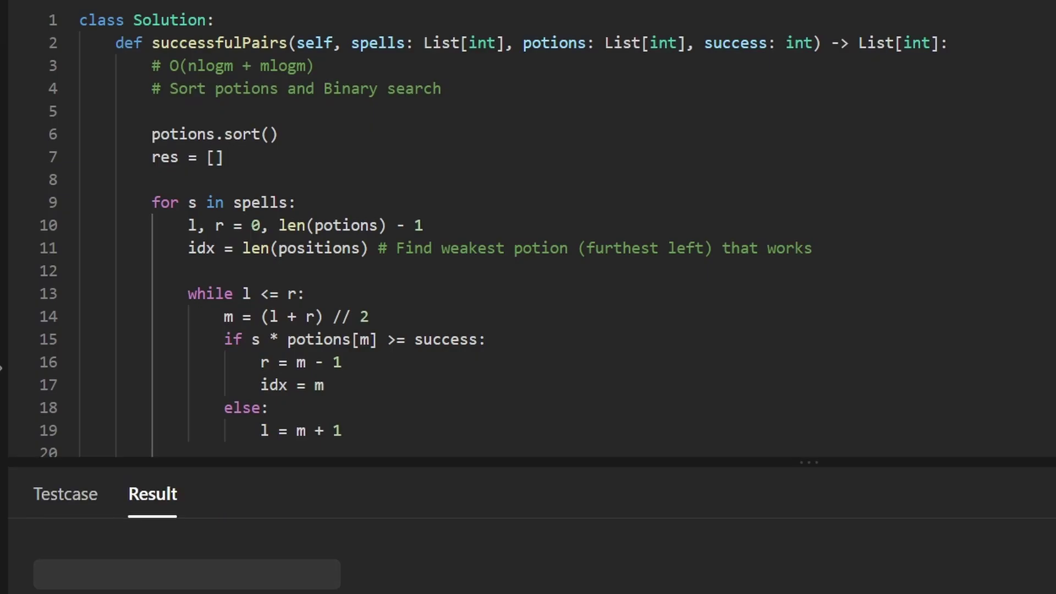
double_click(326, 252)
text(potions)
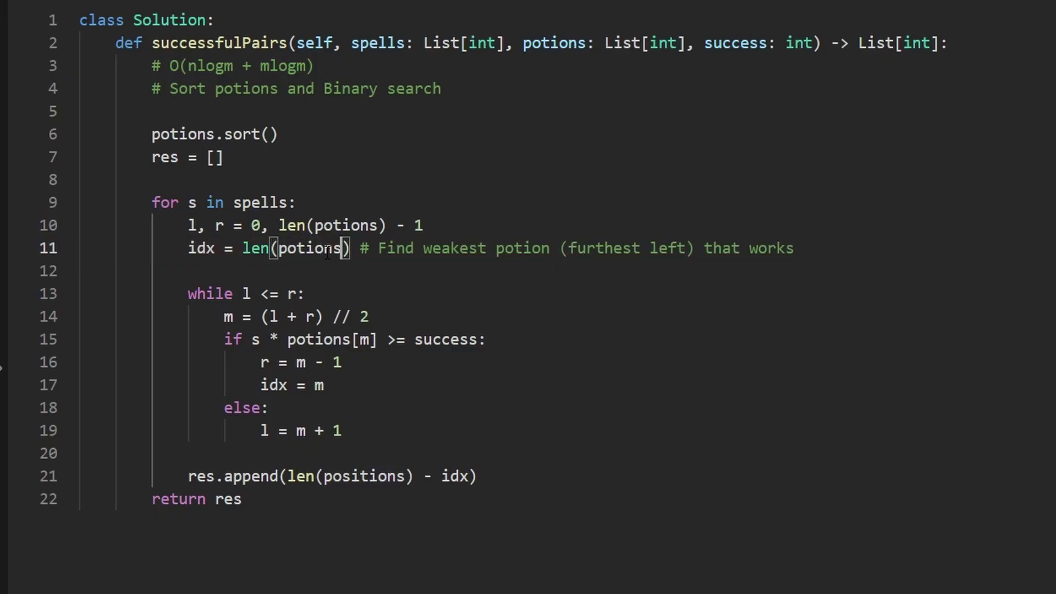
double_click(327, 252)
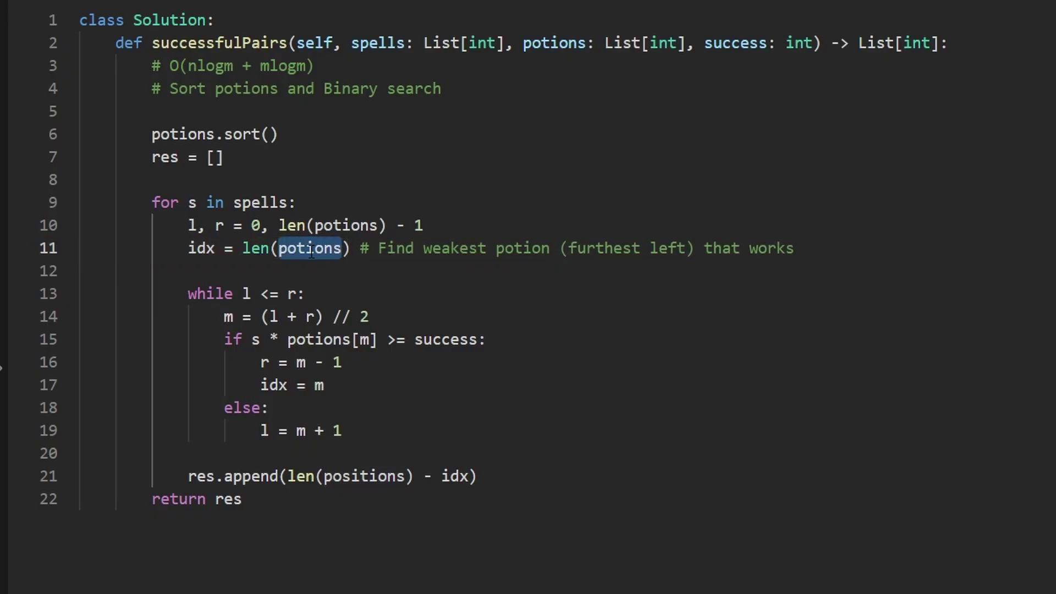
- Correct 'positions' to 'potions' on line 21 and submit the solution
double_click(363, 475)
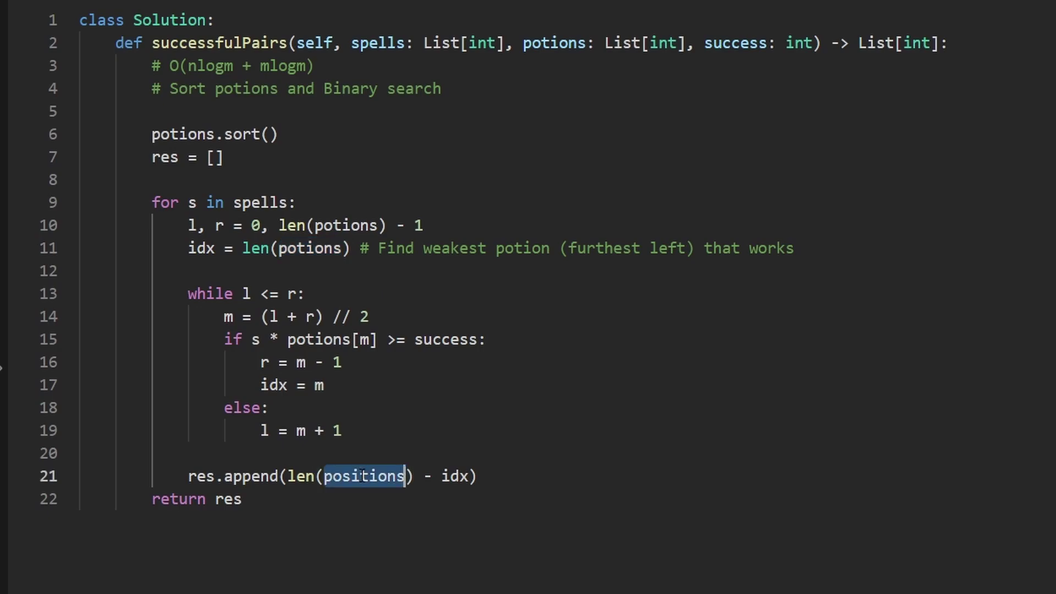
text(potions)
click(242, 247)
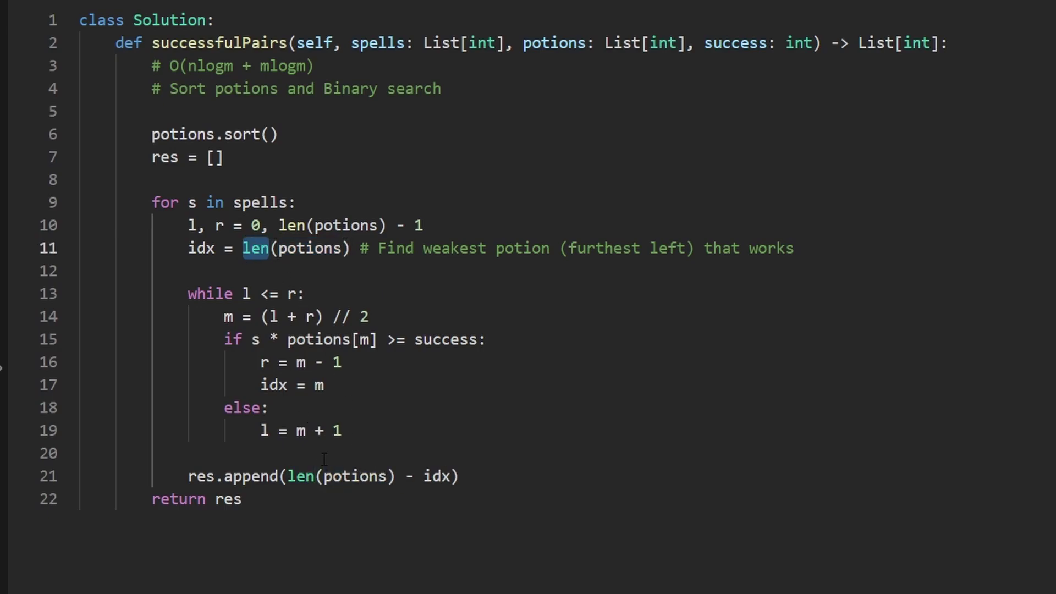
drag(323, 476, 279, 476)
click(719, 537)
key(ctrl+Return)
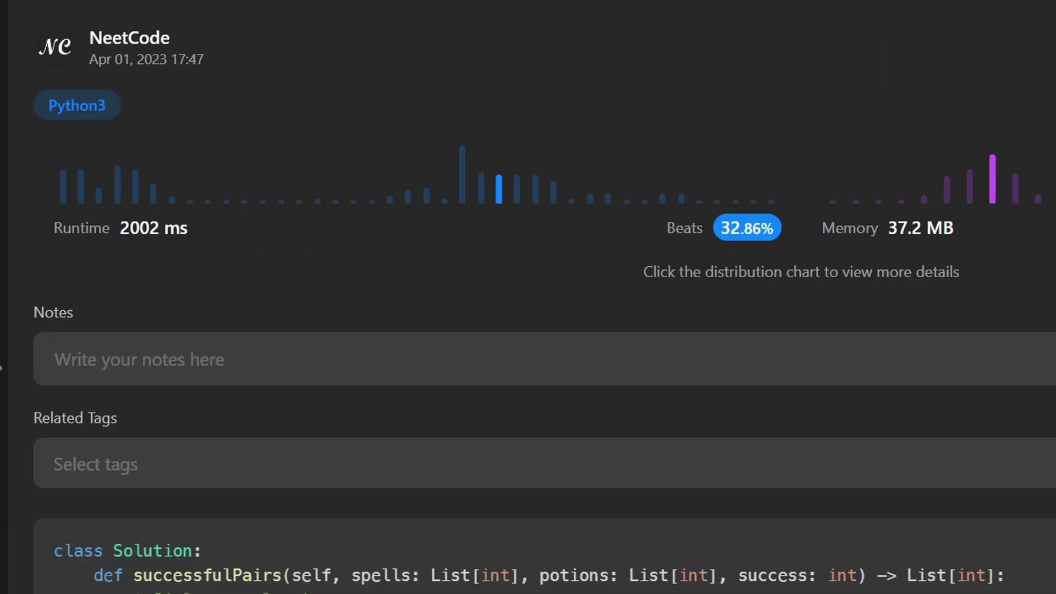
- Review the submission stats: 2002 ms runtime, beats 32.86%, 37.2 MB memory
drag(781, 229, 672, 229)
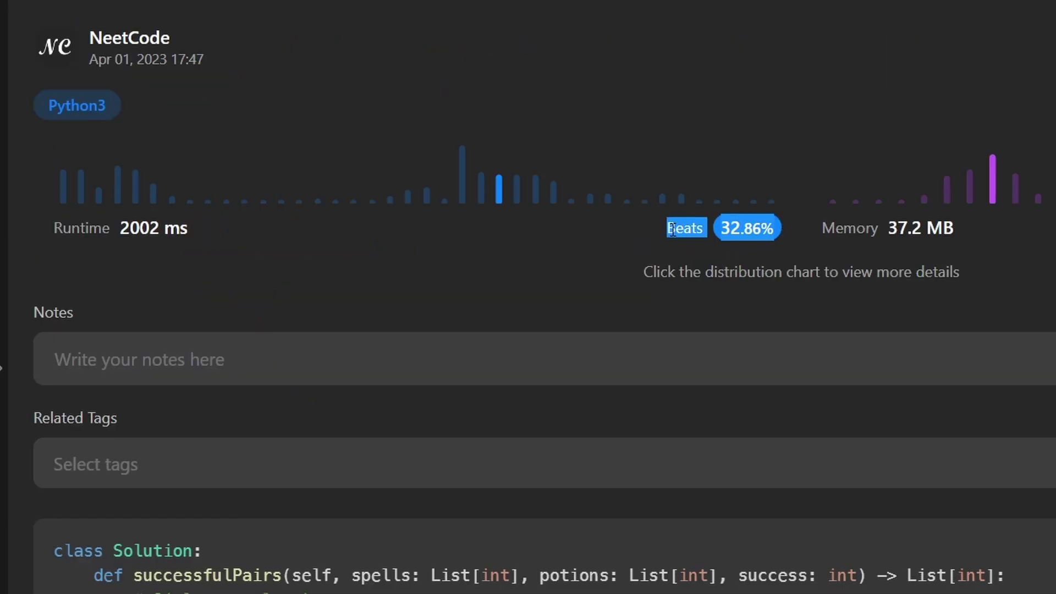